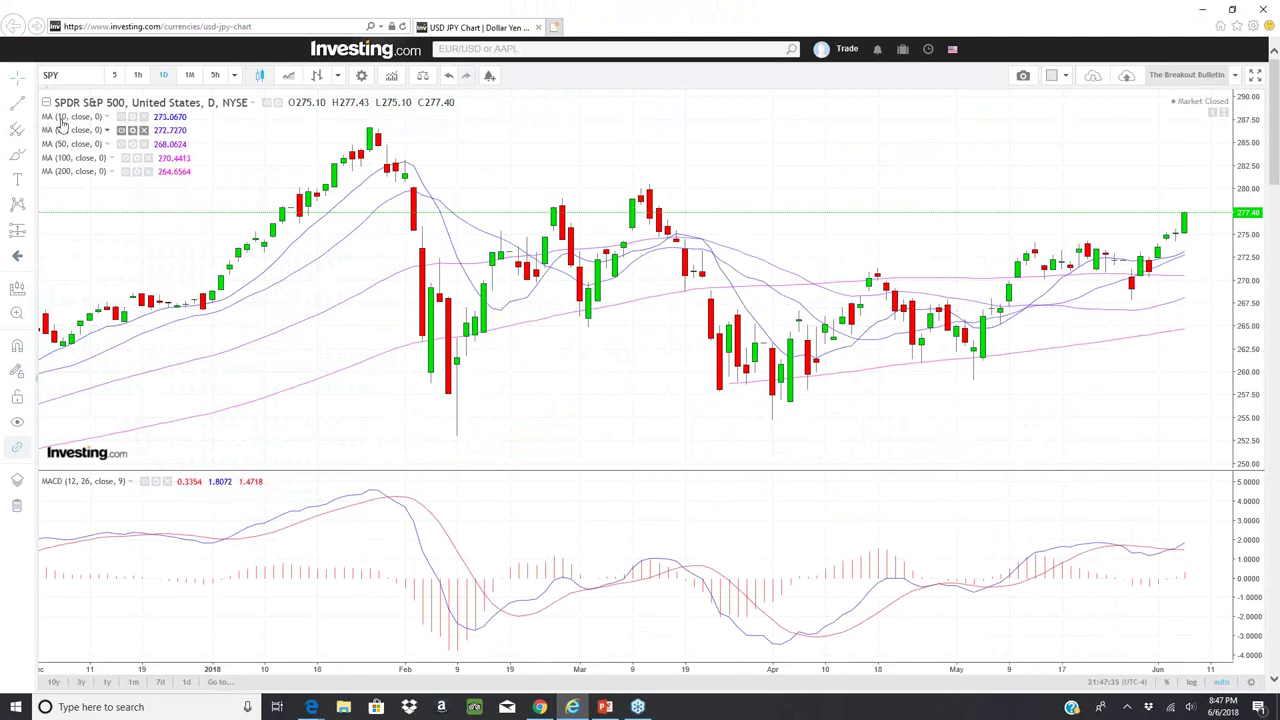
{"action": "left_click", "coordinate": [369, 124]}
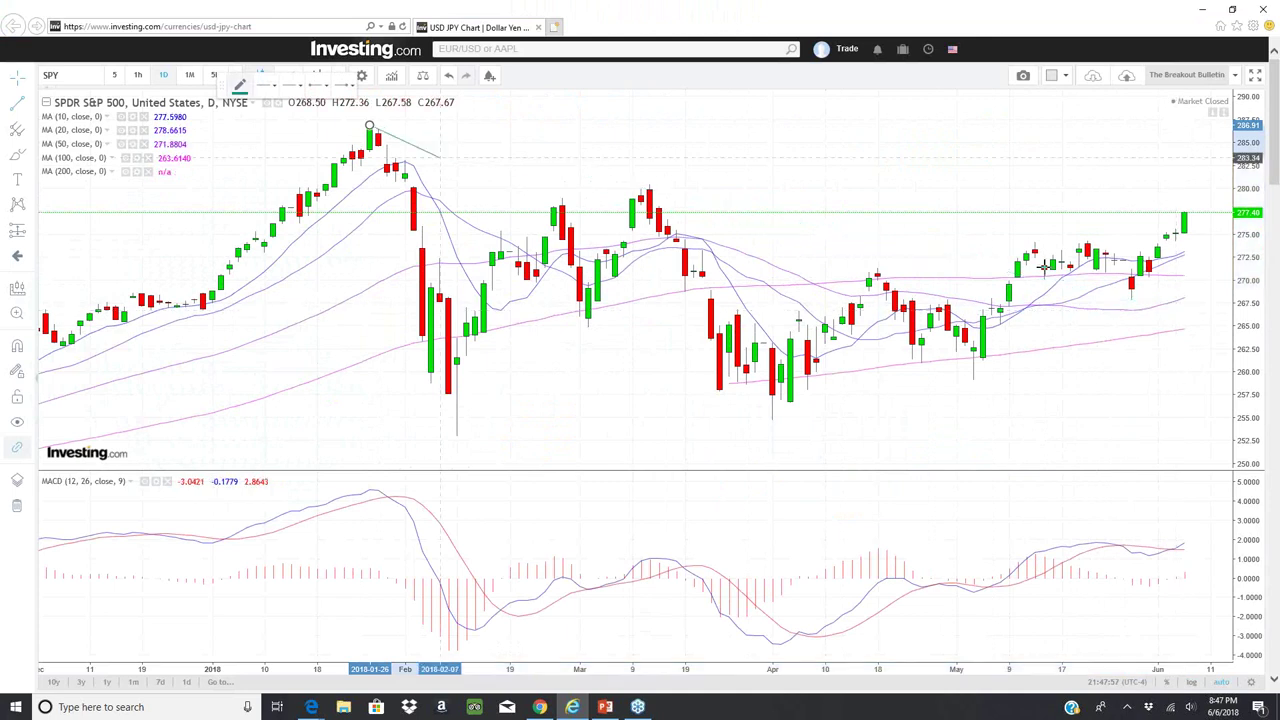
{"action": "left_click", "coordinate": [437, 139]}
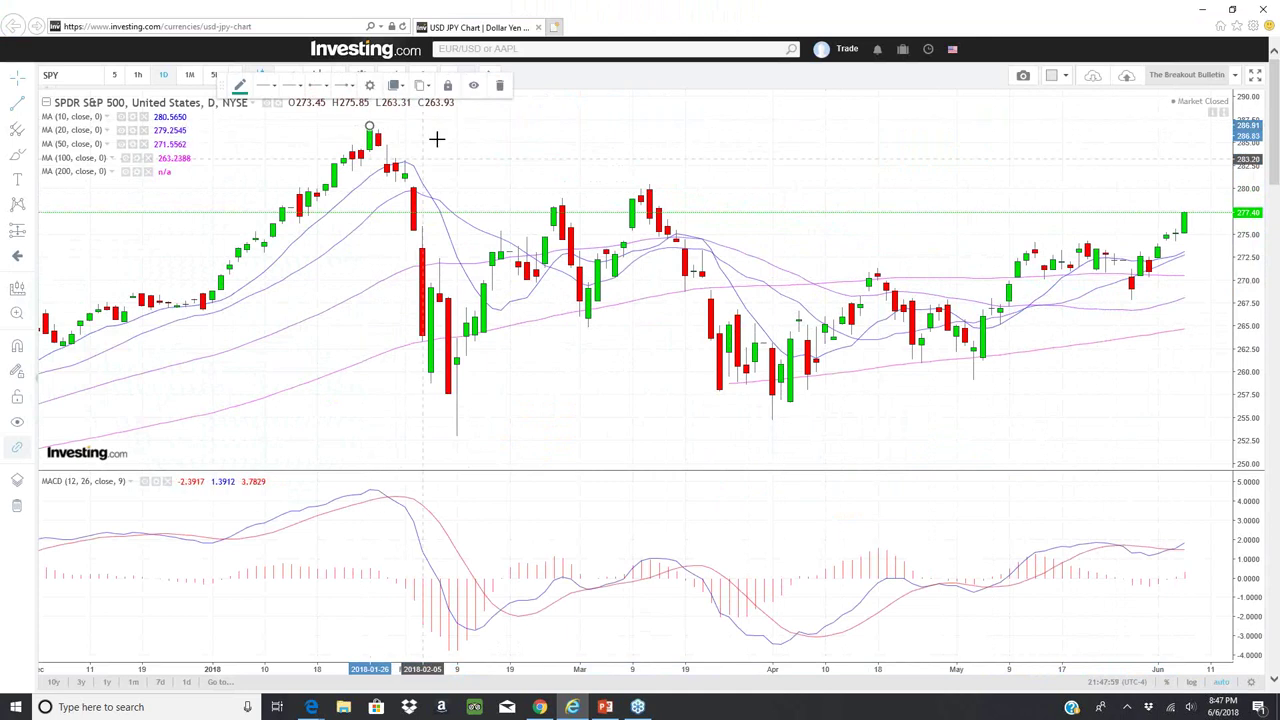
{"action": "right_click", "coordinate": [370, 129]}
{"action": "left_click", "coordinate": [399, 297]}
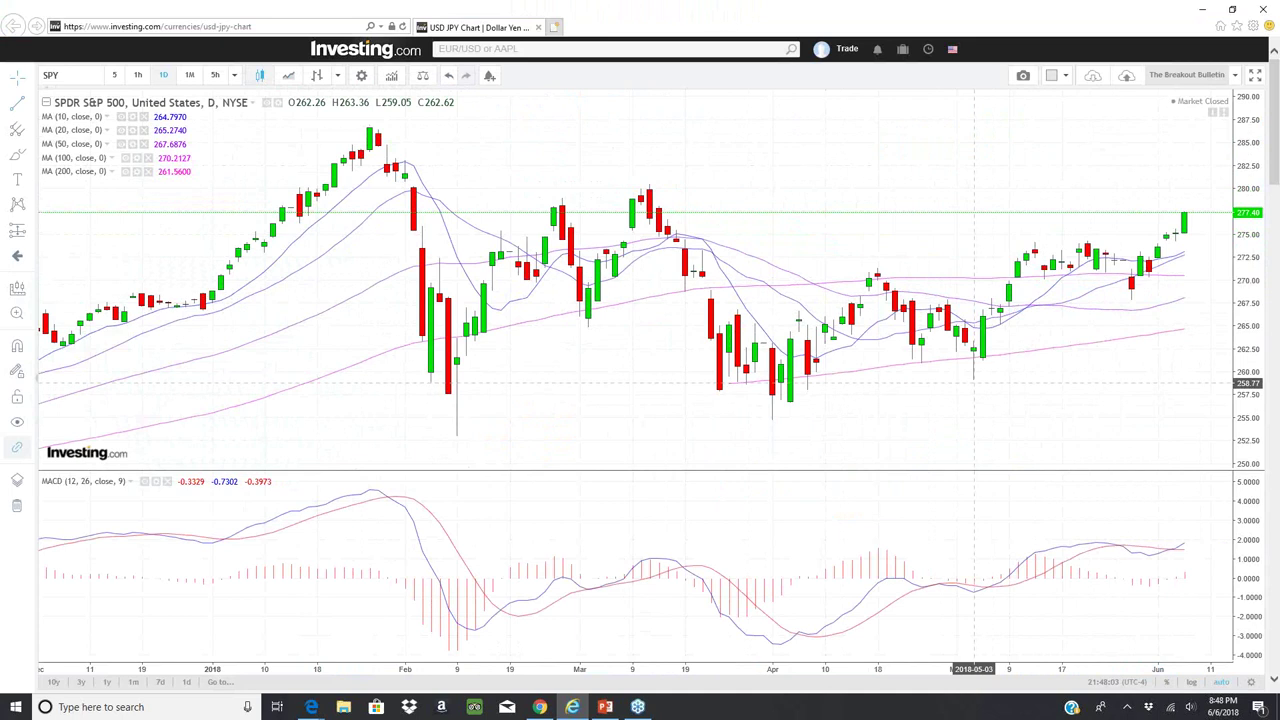
- Draw a rising trend line on the SPY chart from the 2018-05-03 low at about 258.84 to about 276.22 on 2018-06-11
{"action": "scroll", "coordinate": [977, 370], "scroll_direction": "up", "scroll_amount": 2}
{"action": "scroll", "coordinate": [977, 320], "scroll_direction": "down", "scroll_amount": 2}
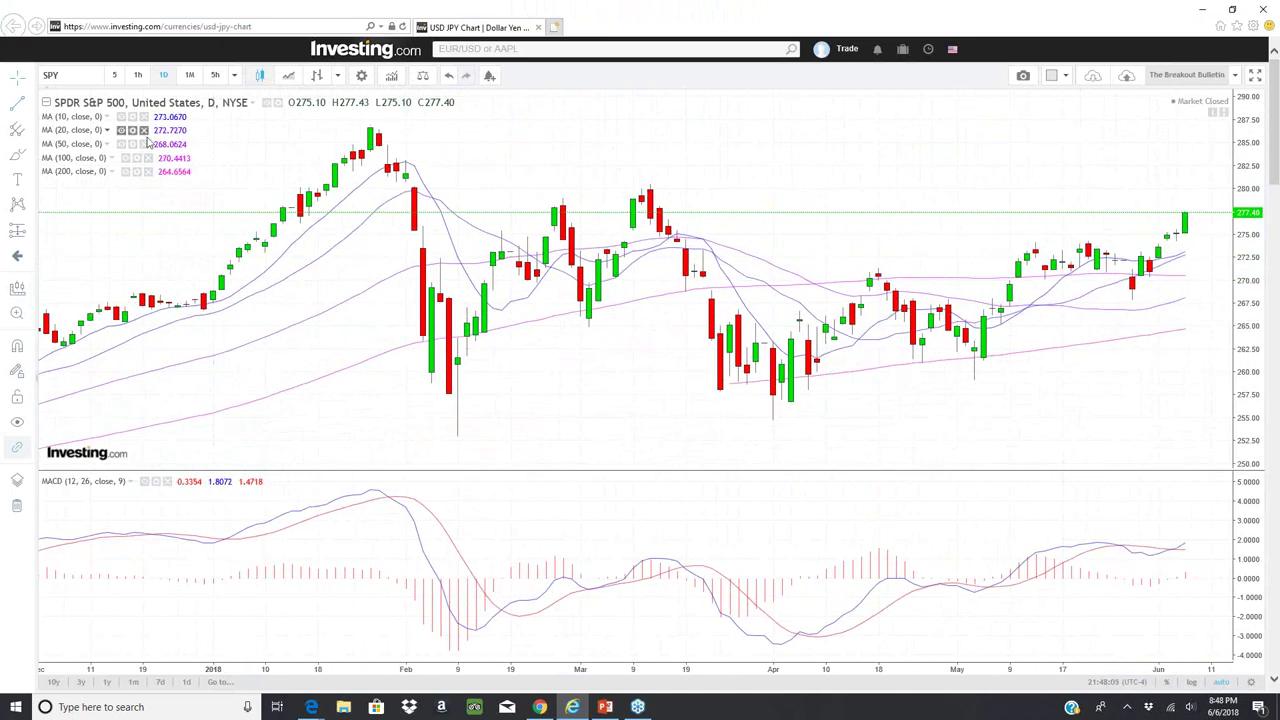
{"action": "left_click", "coordinate": [974, 381]}
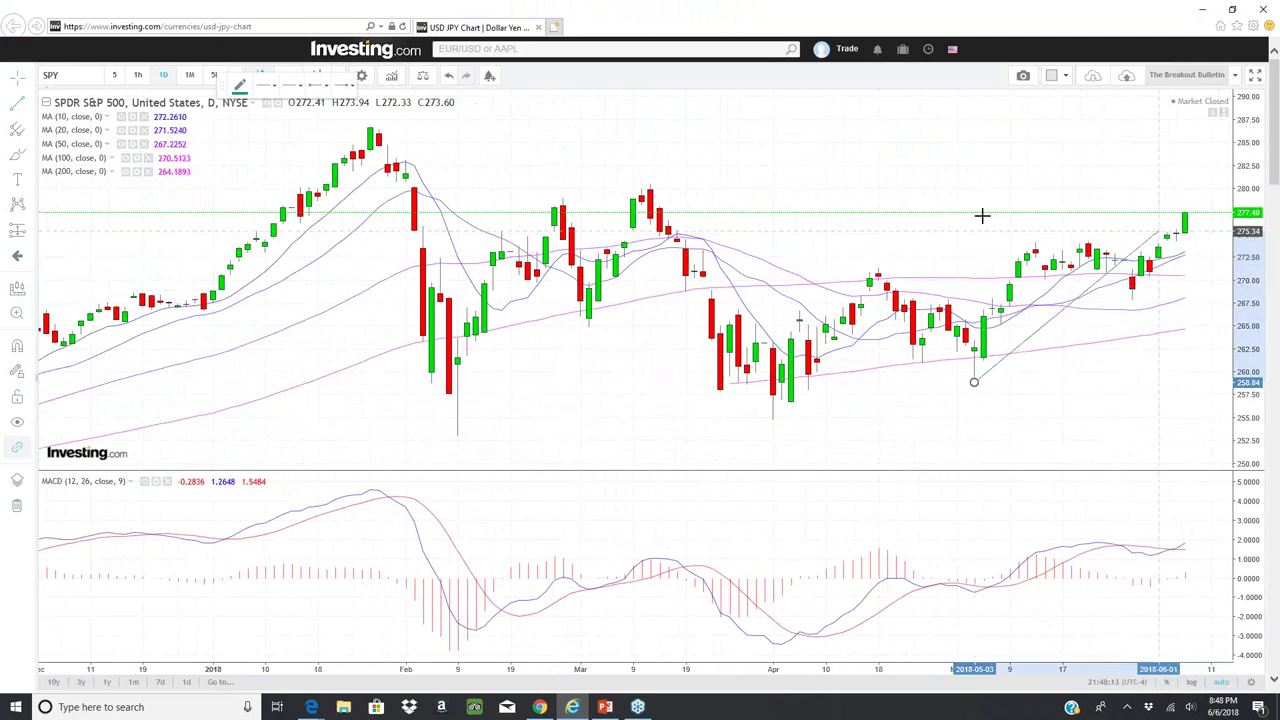
{"action": "left_click", "coordinate": [1210, 223]}
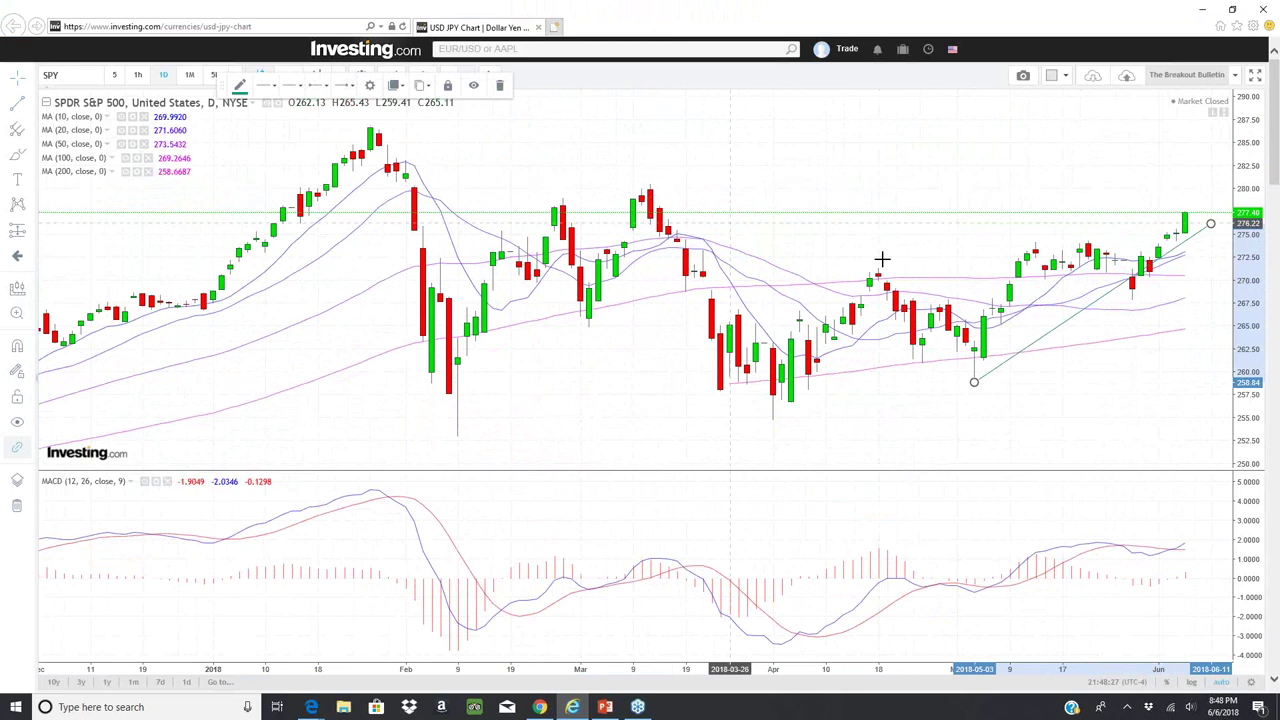
{"action": "left_click", "coordinate": [815, 190]}
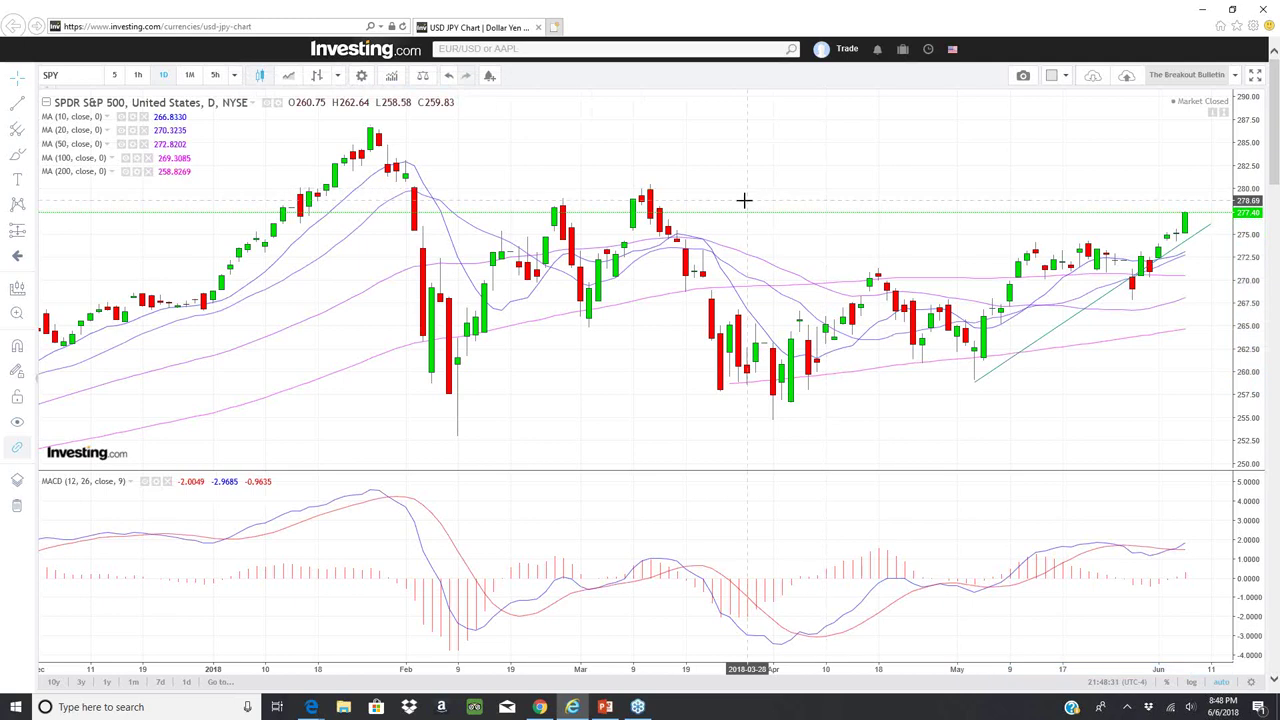
- View the daily charts of the index ETFs IWM and QQQ in turn
{"action": "type", "text": "IWM"}
{"action": "key", "text": "Return"}
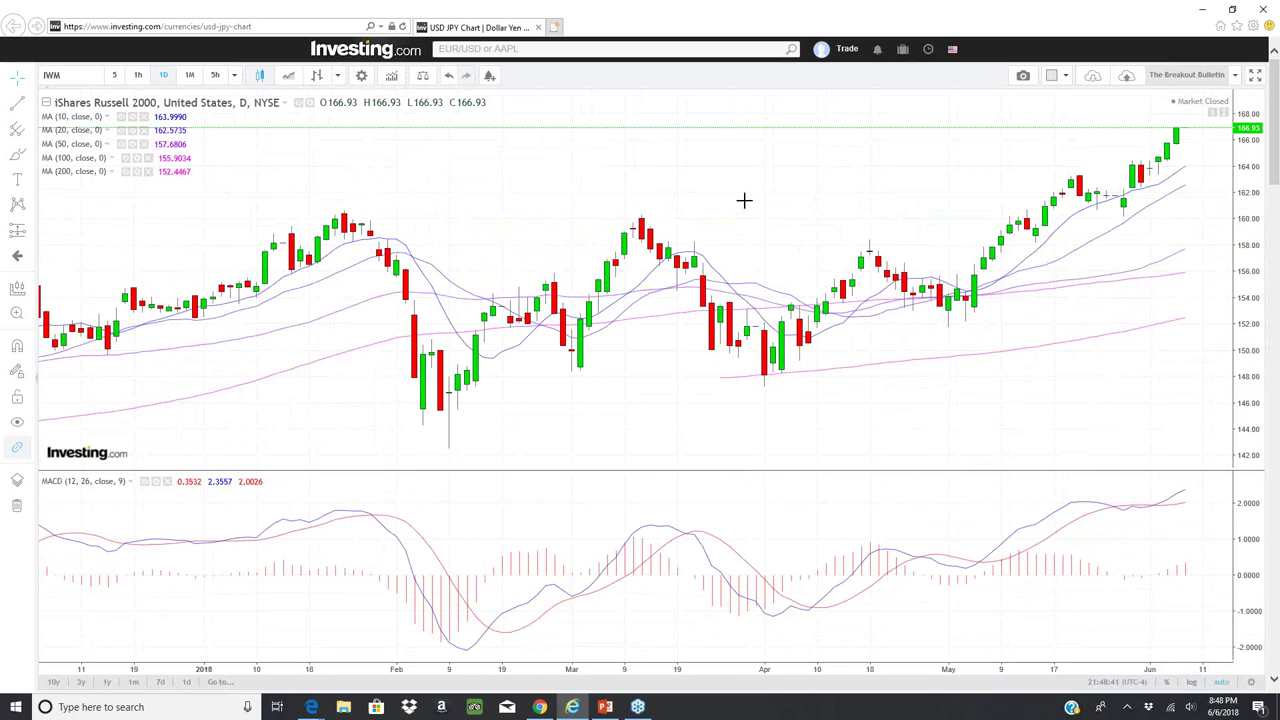
{"action": "type", "text": "QQQ"}
{"action": "key", "text": "Return"}
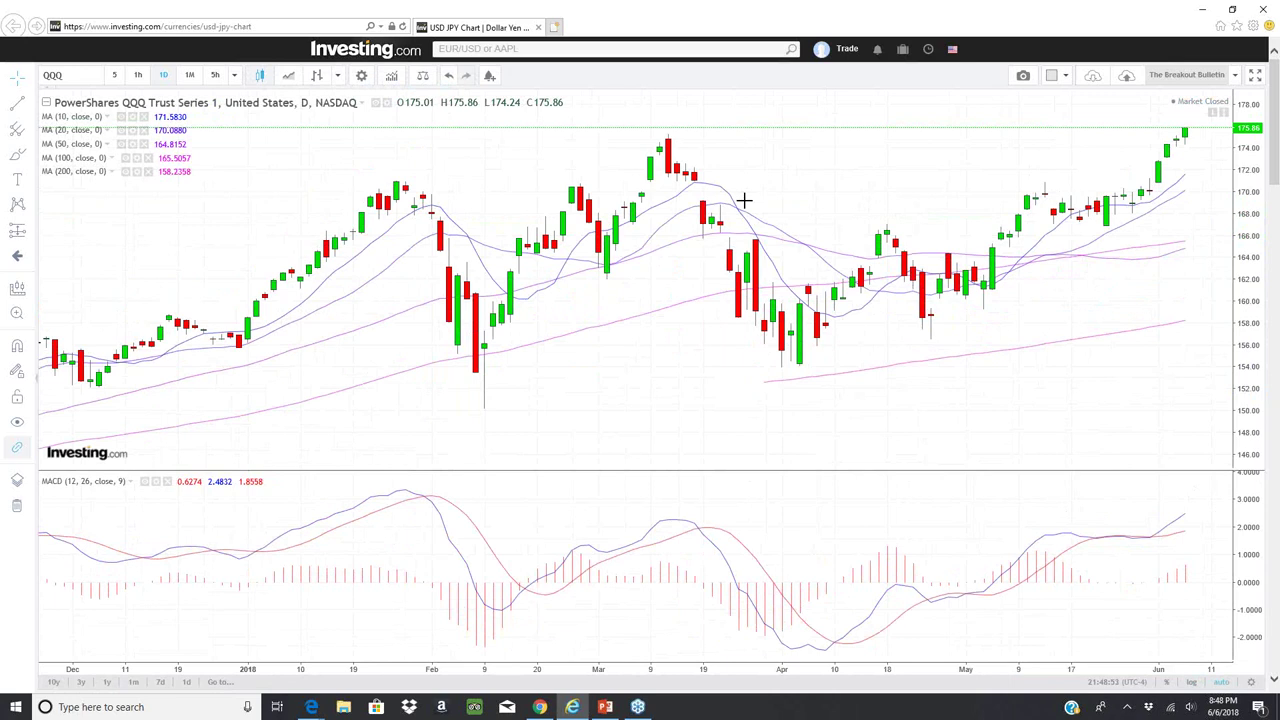
- View the daily stock charts of VRX and AAPL in turn
{"action": "type", "text": "VRX"}
{"action": "key", "text": "Return"}
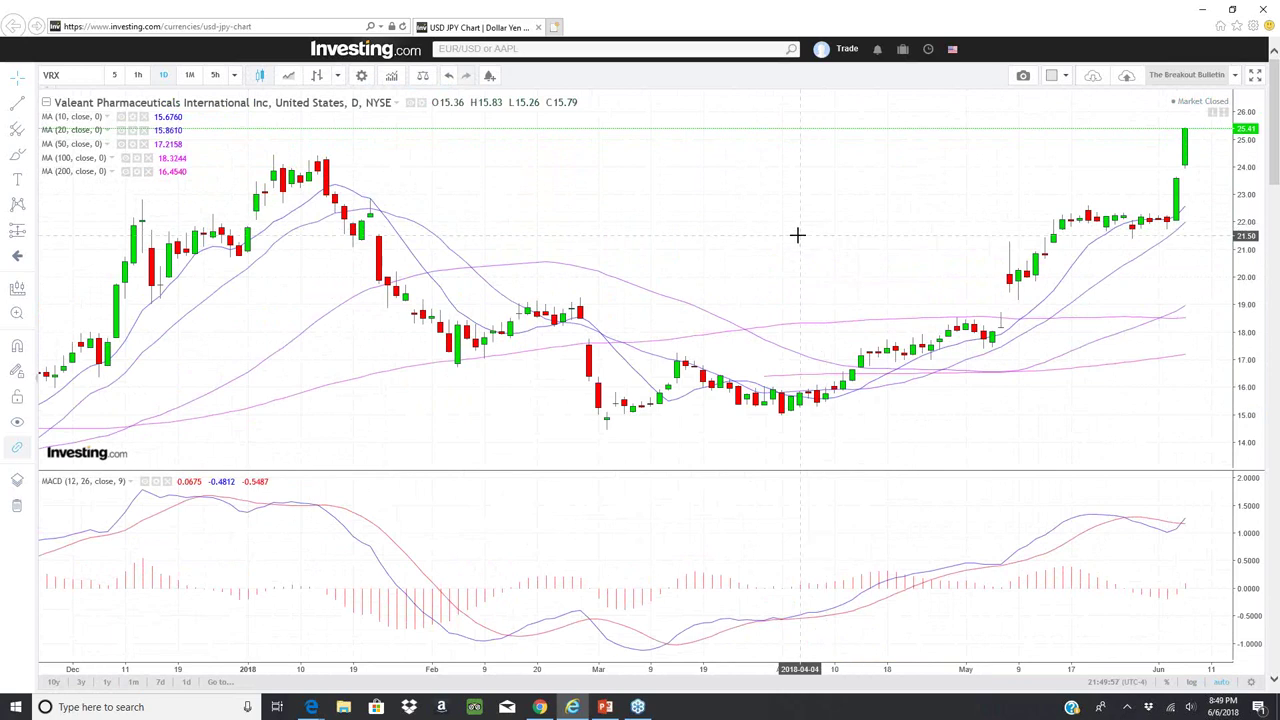
{"action": "type", "text": "AAPL"}
{"action": "key", "text": "Return"}
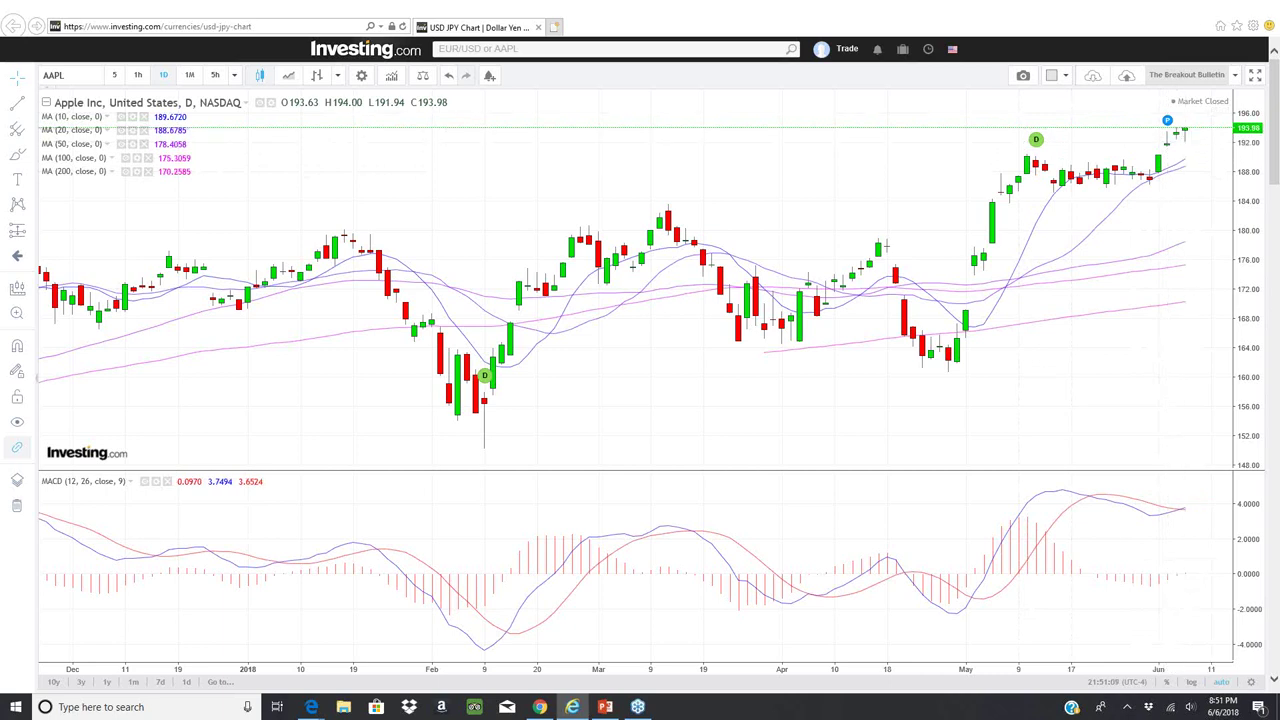
- Switch to LiveVol and examine the Jun22 weekly strikes in AAPL's options chain
{"action": "left_click", "coordinate": [1202, 9]}
{"action": "left_click", "coordinate": [1204, 9]}
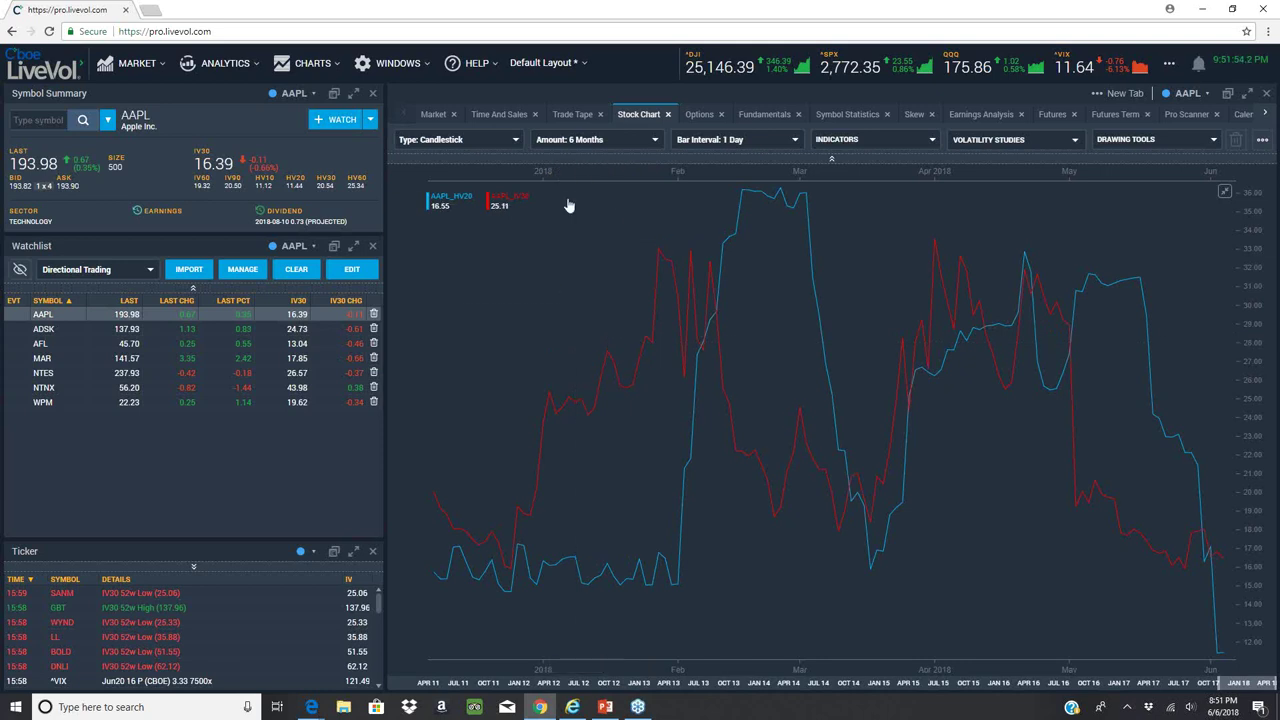
{"action": "left_click", "coordinate": [698, 114]}
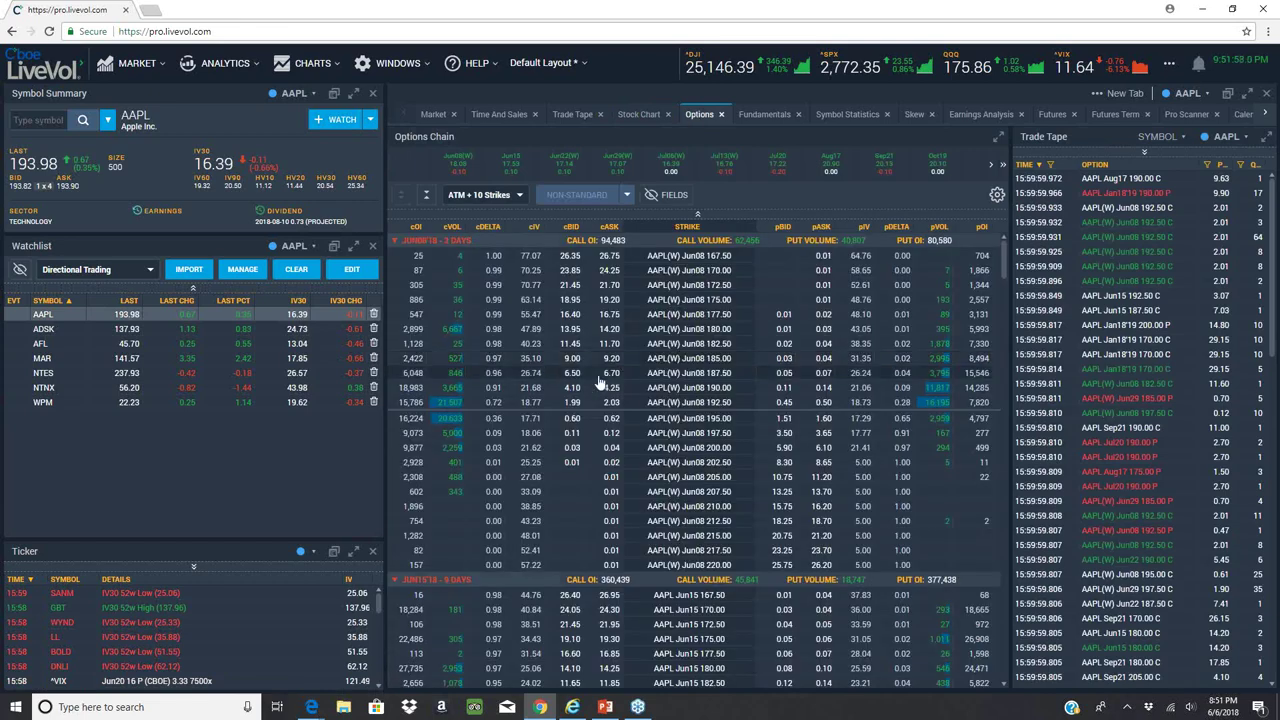
{"action": "scroll", "coordinate": [519, 455], "scroll_direction": "down", "scroll_amount": 3}
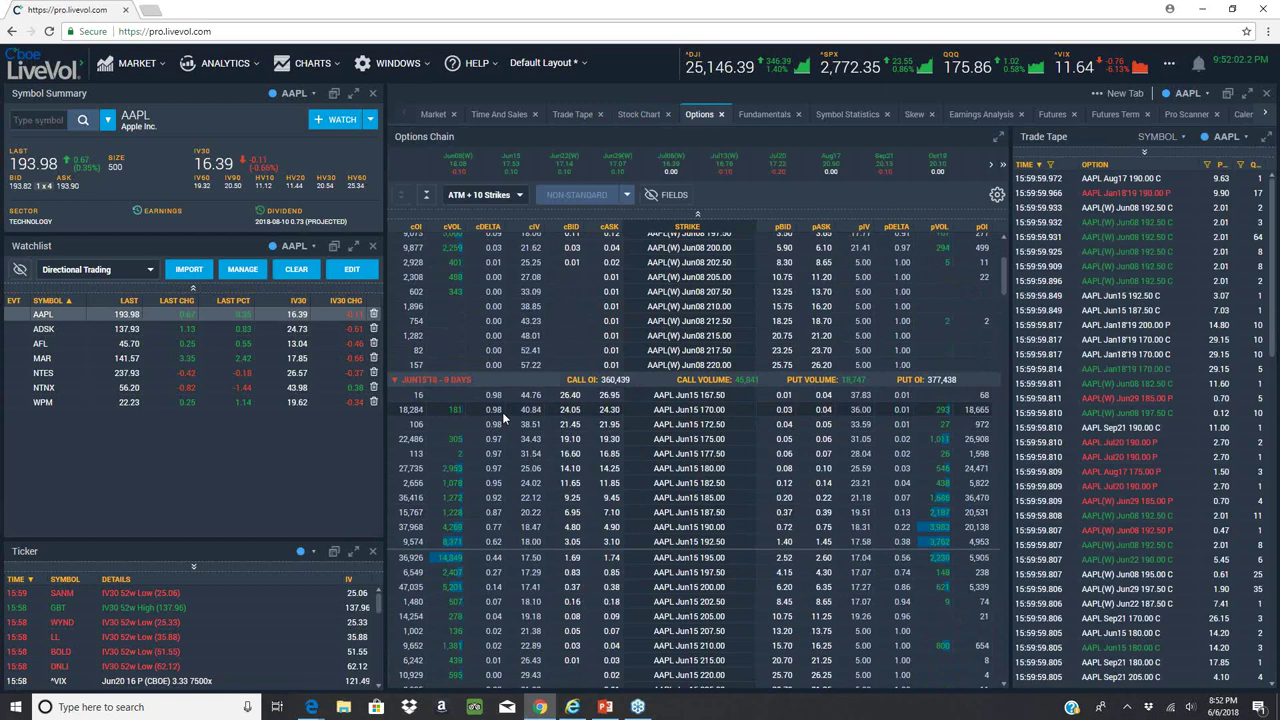
{"action": "left_click", "coordinate": [575, 165]}
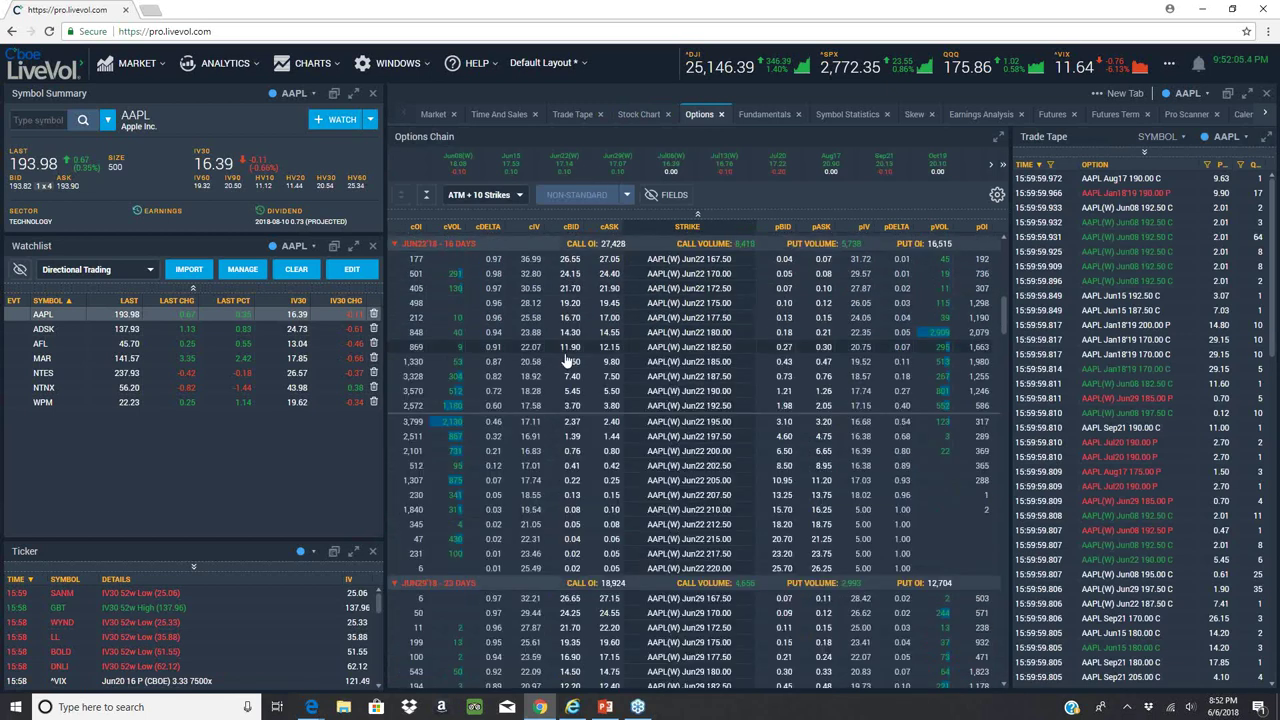
{"action": "scroll", "coordinate": [567, 361], "scroll_direction": "down", "scroll_amount": 1}
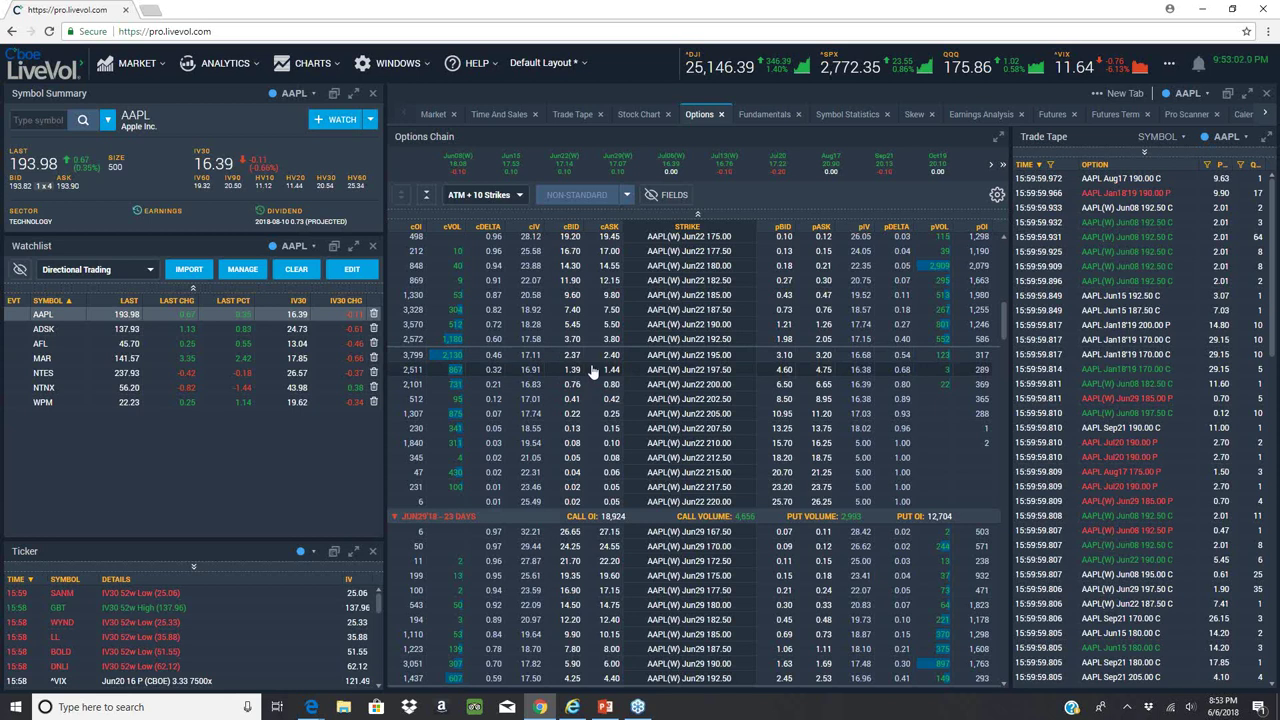
- Switch back to the Investing.com chart and bring up the daily chart of ADSK
{"action": "left_click", "coordinate": [573, 707]}
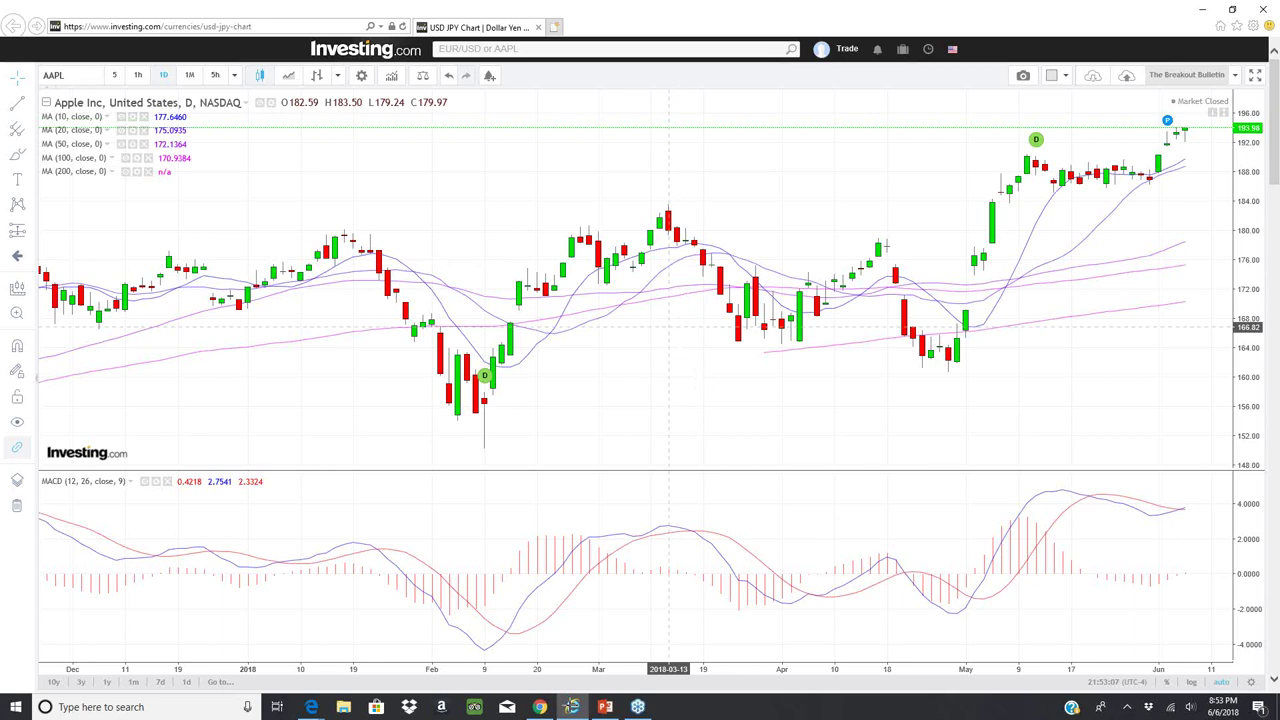
{"action": "type", "text": "ADSK"}
{"action": "key", "text": "Return"}
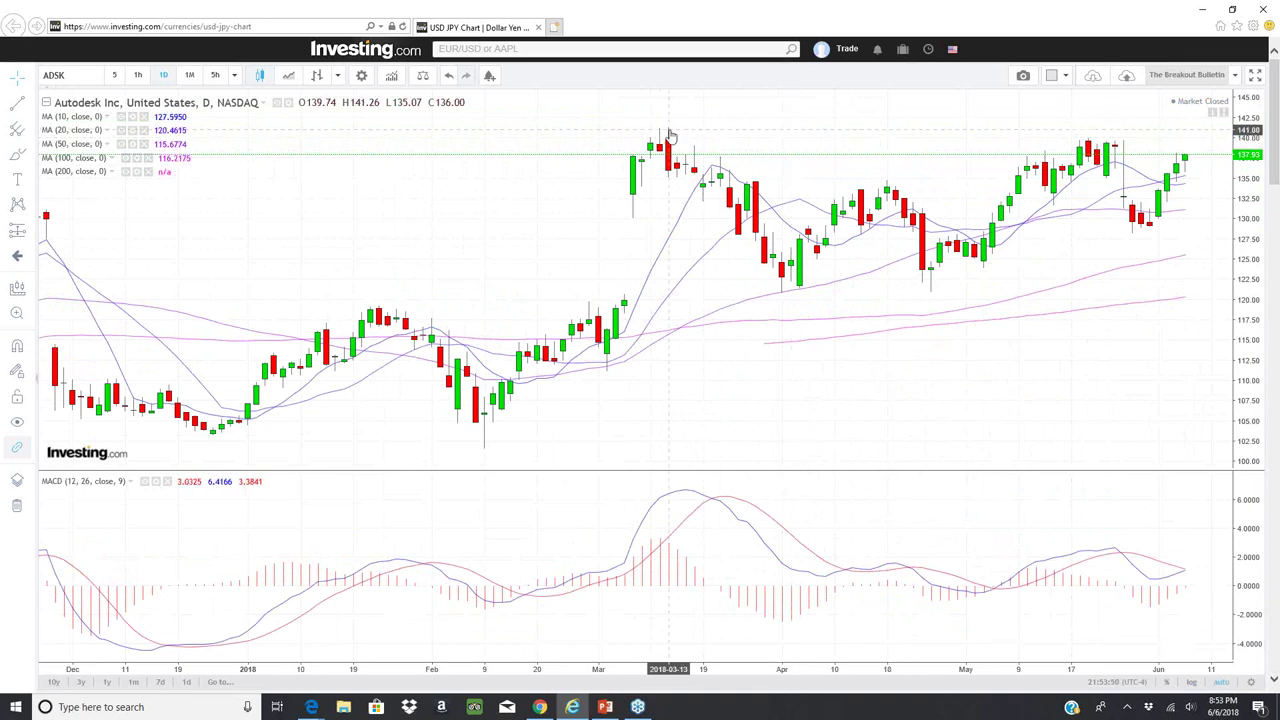
- Switch to LiveVol and view ADSK's historical and implied volatility chart, followed by its options chain
{"action": "left_click", "coordinate": [1199, 12]}
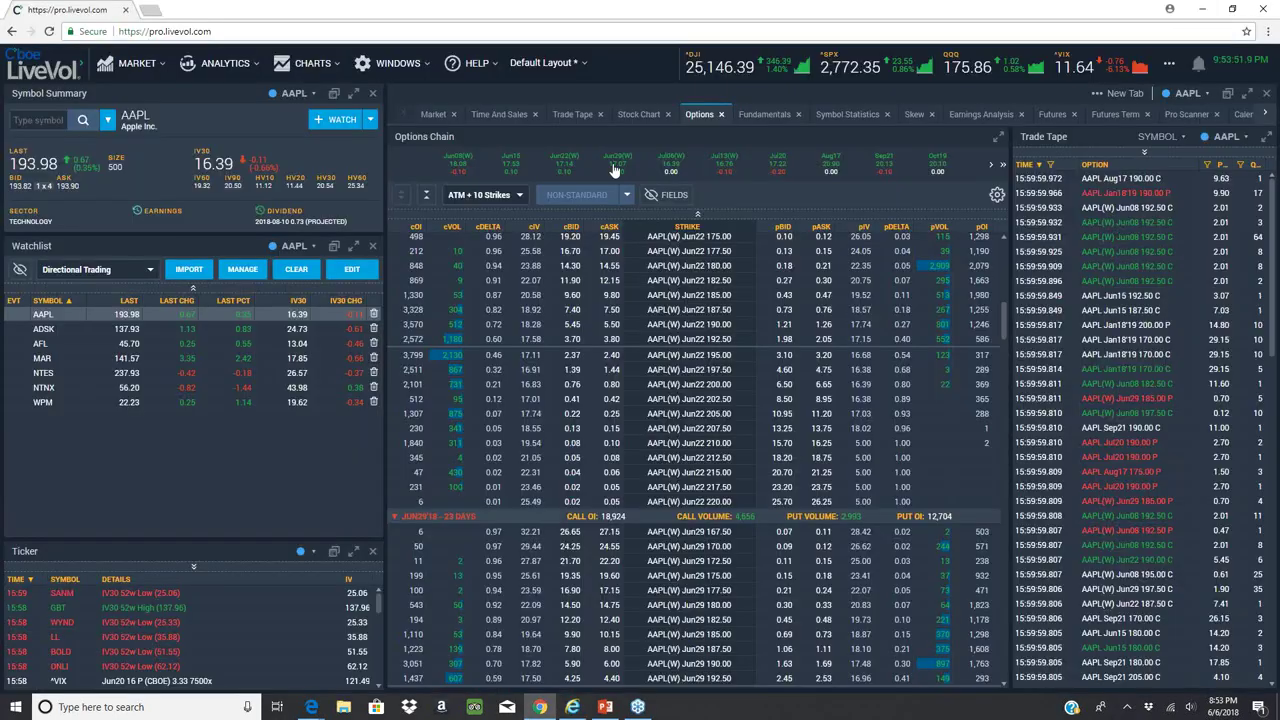
{"action": "left_click", "coordinate": [643, 116]}
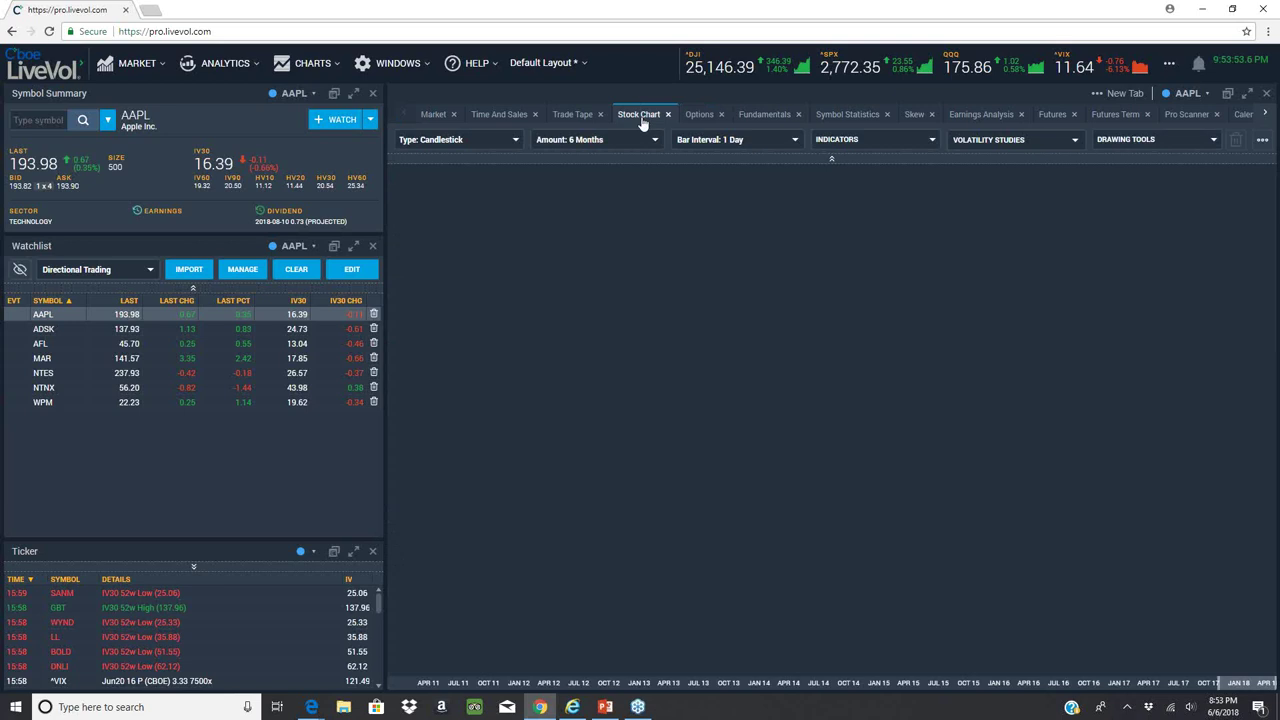
{"action": "left_click", "coordinate": [38, 330]}
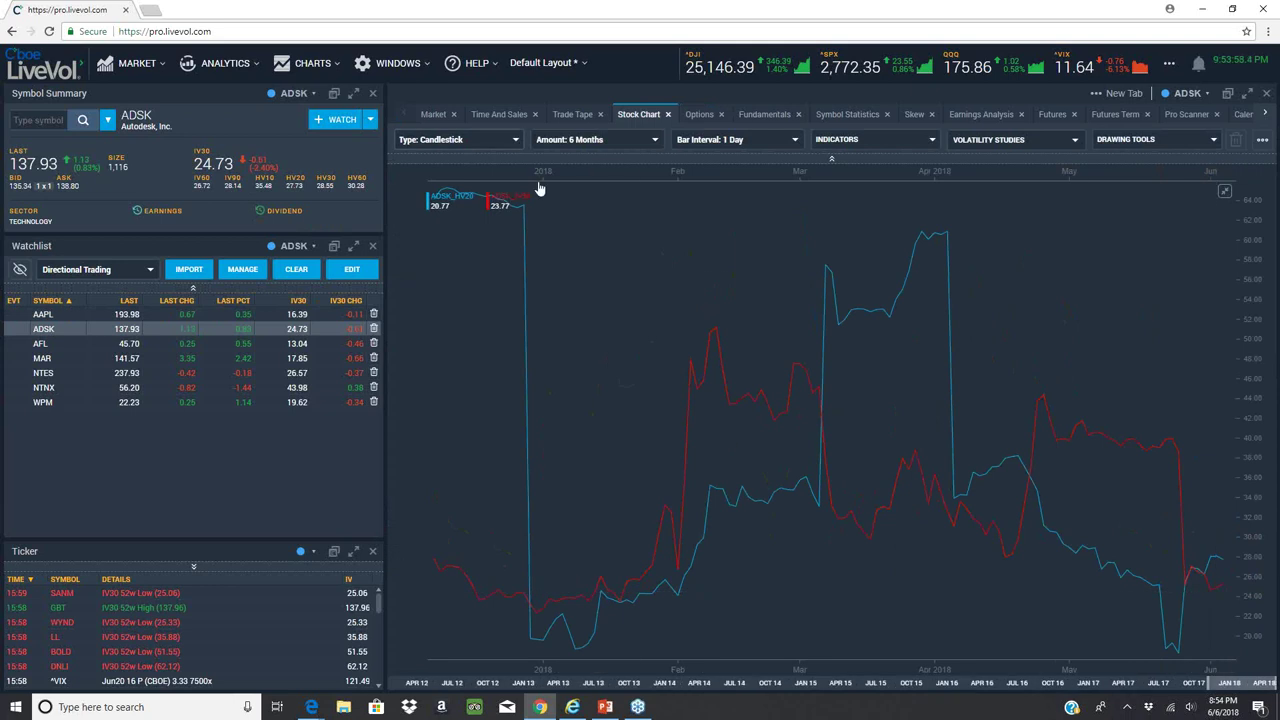
{"action": "left_click", "coordinate": [697, 116]}
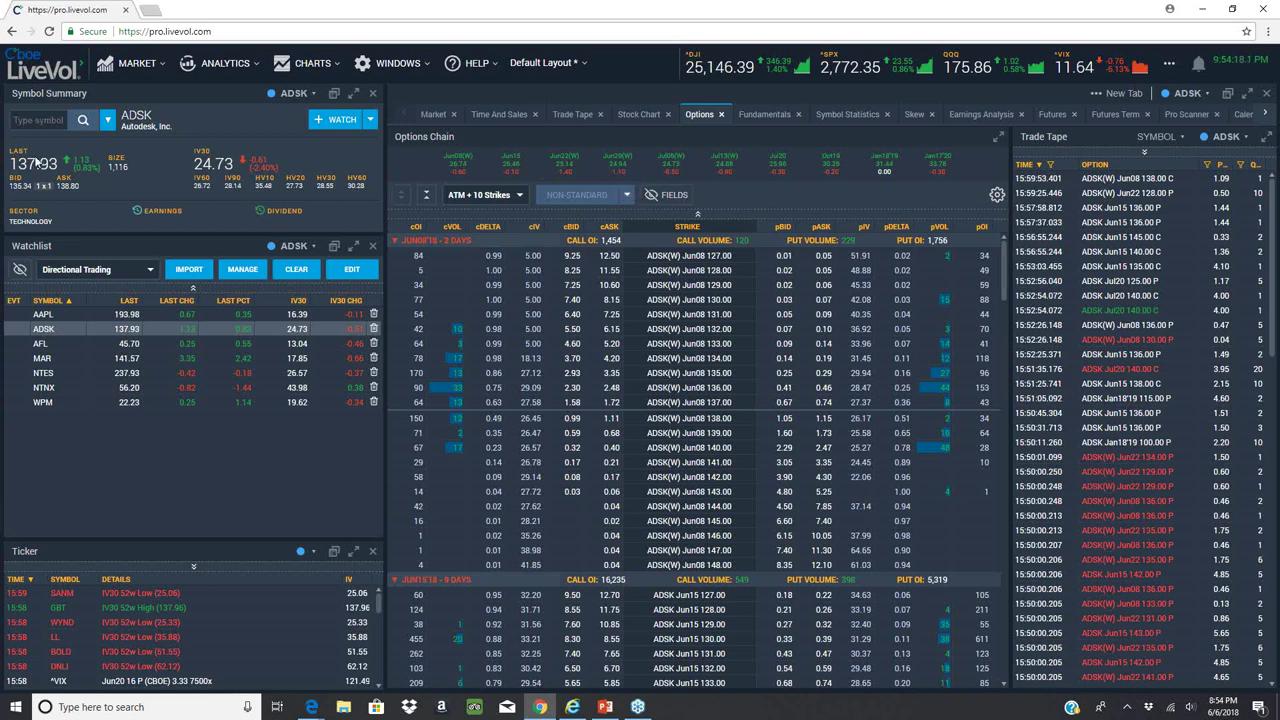
- Look up SPY and IWM in turn to compare their implied volatility figures and options chains
{"action": "left_click", "coordinate": [33, 121]}
{"action": "type", "text": "SPY"}
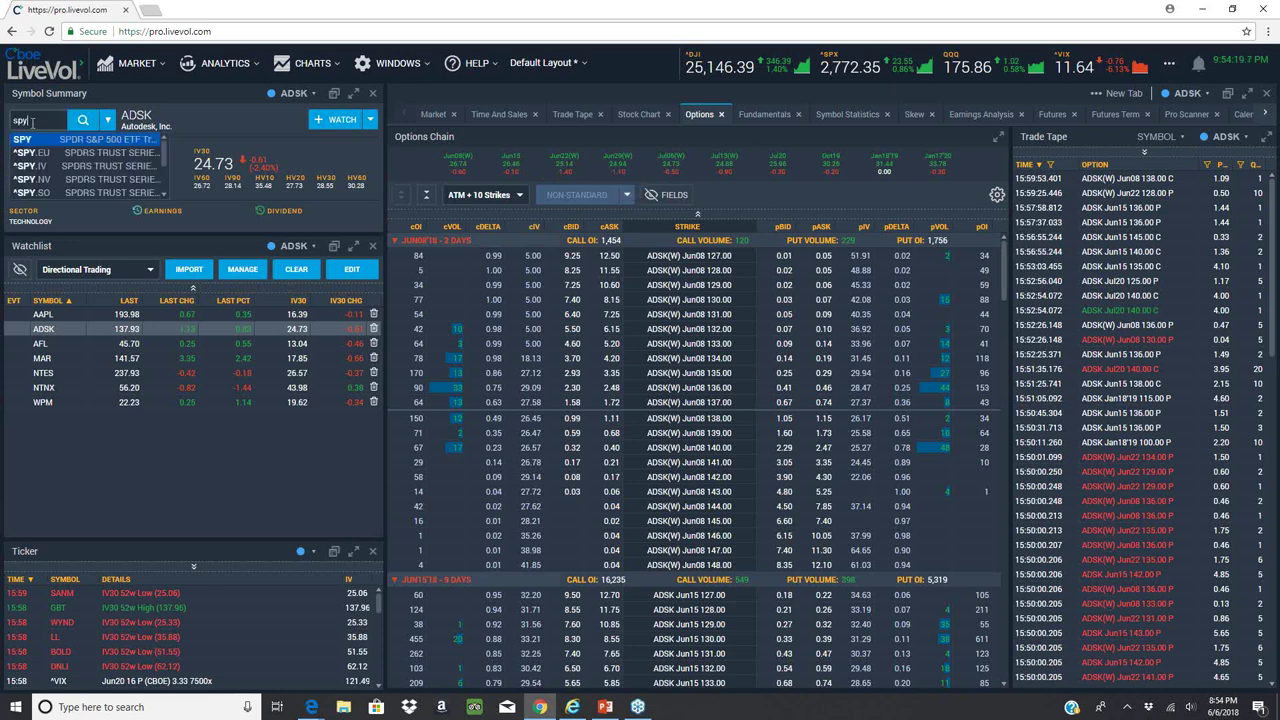
{"action": "key", "text": "Return"}
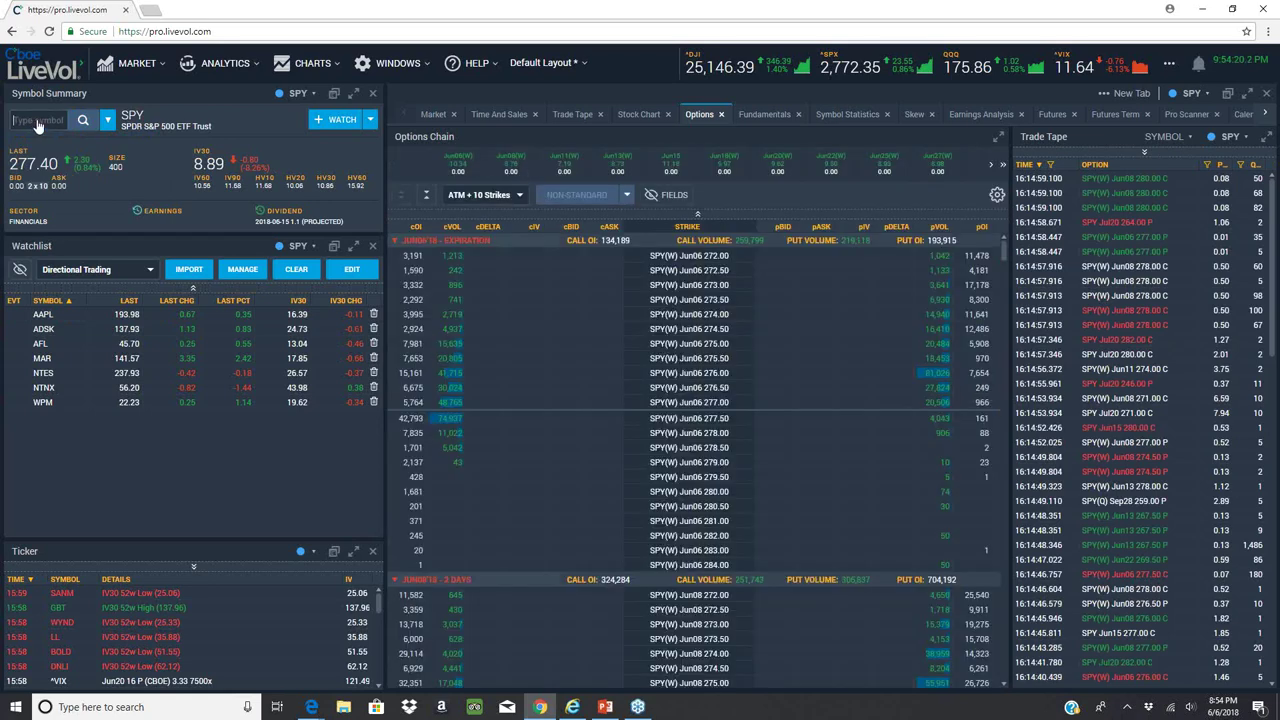
{"action": "left_click", "coordinate": [37, 121]}
{"action": "type", "text": "IWM"}
{"action": "key", "text": "Return"}
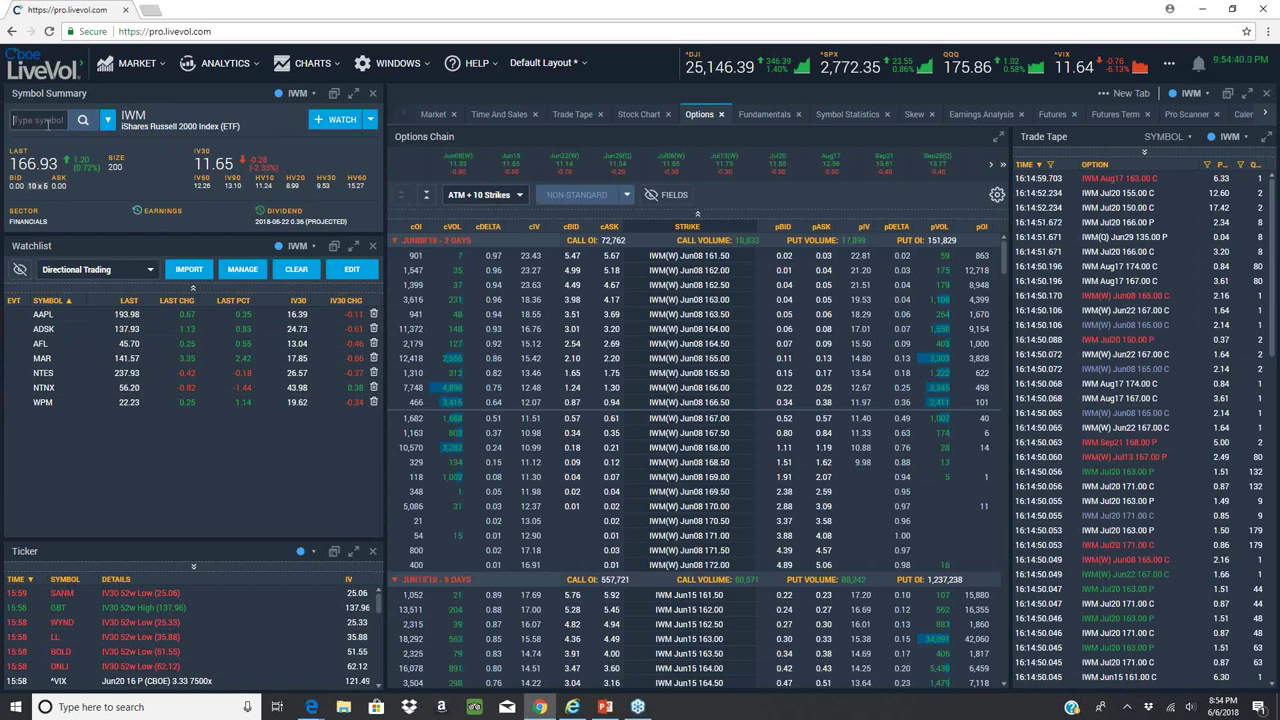
- Look up ^VIX and view its futures term structure curve
{"action": "type", "text": "^VIX"}
{"action": "key", "text": "Return"}
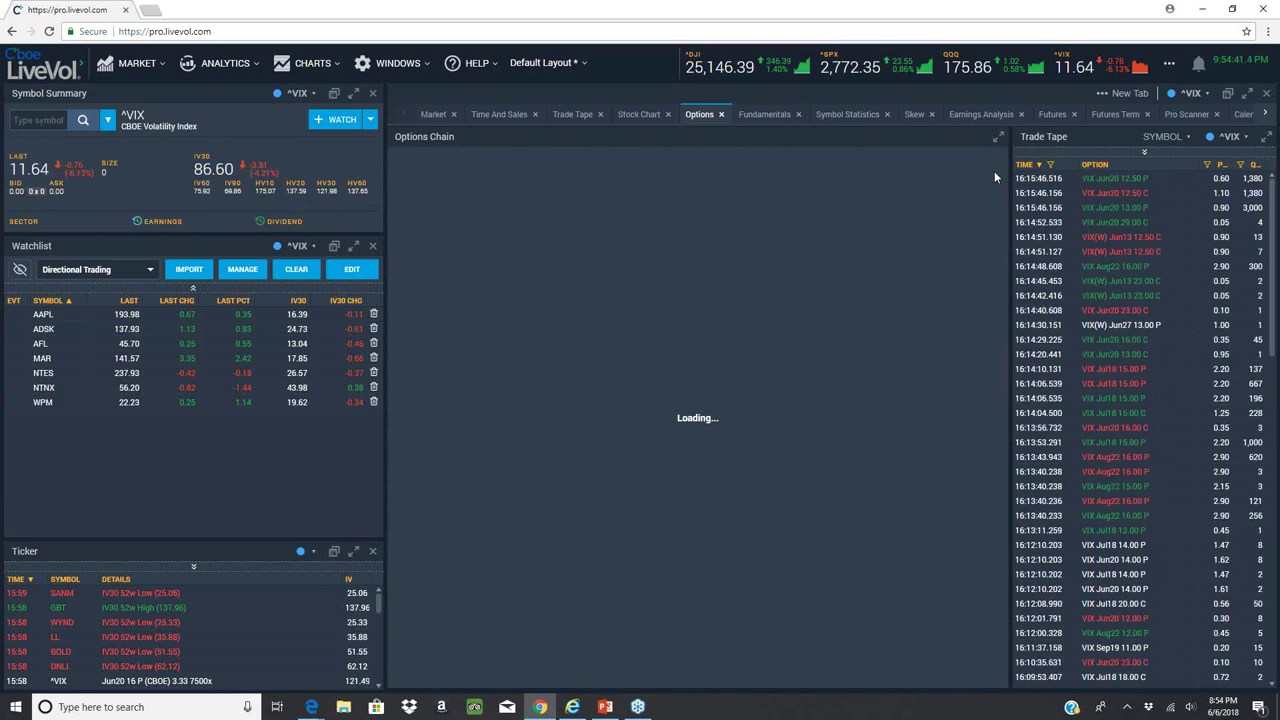
{"action": "left_click", "coordinate": [1103, 120]}
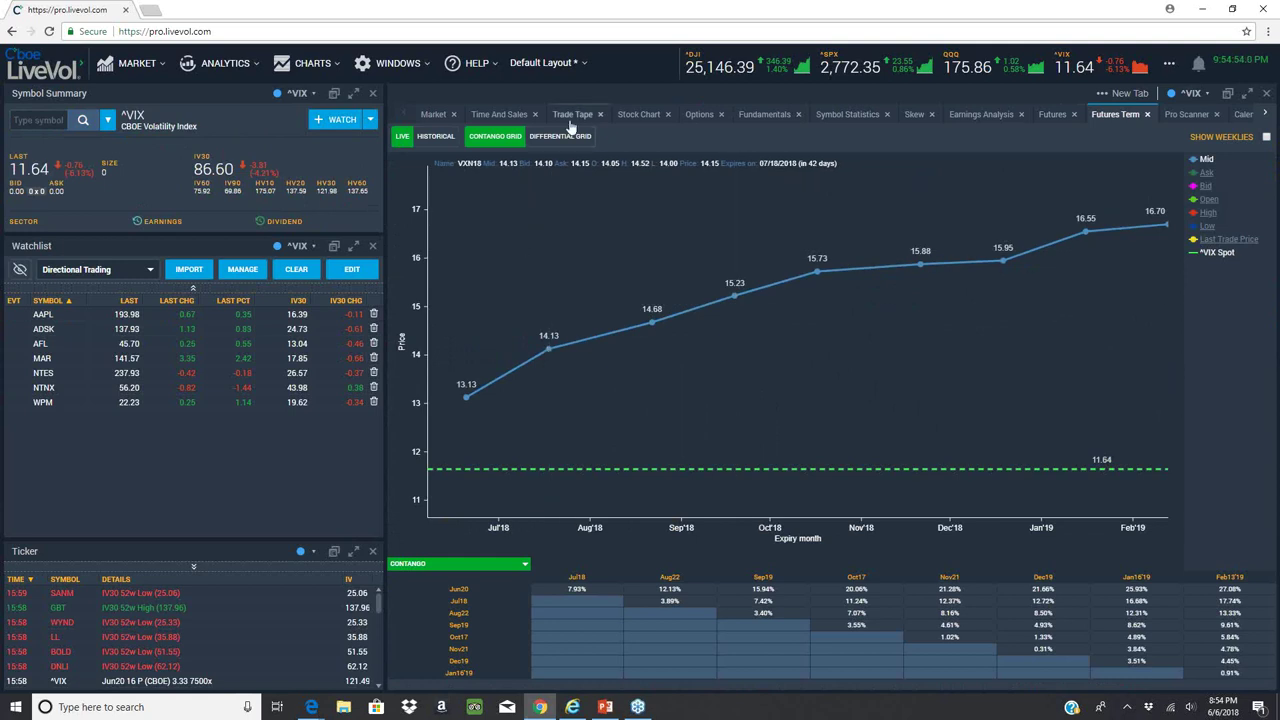
- Return to the options chain for ADSK and examine the Jun29 weekly and Jun15 expirations
{"action": "left_click", "coordinate": [699, 116]}
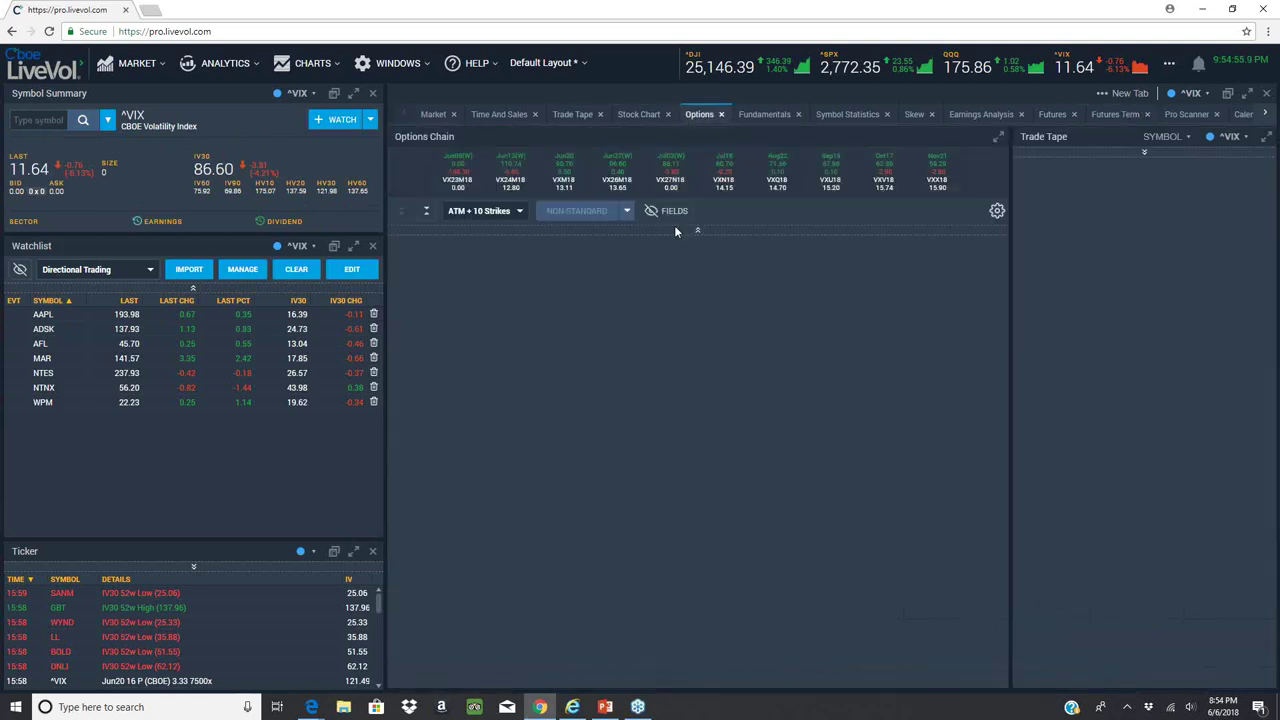
{"action": "left_click", "coordinate": [98, 328]}
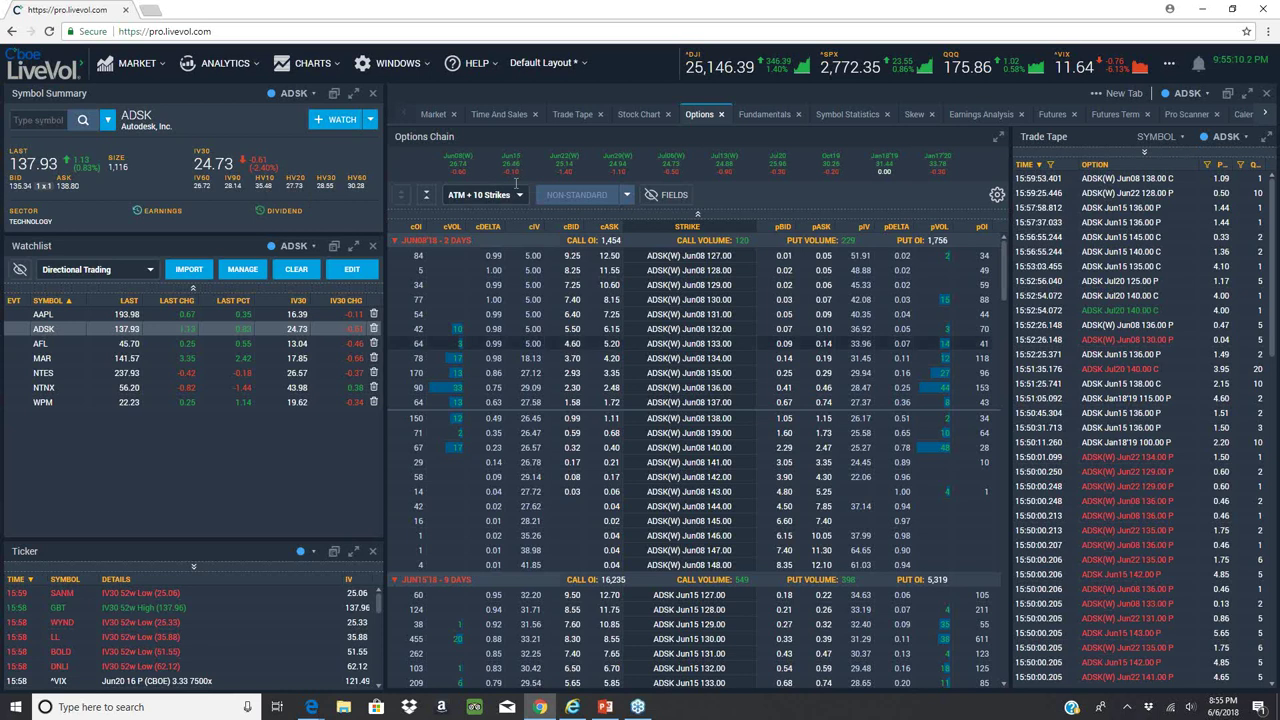
{"action": "scroll", "coordinate": [536, 374], "scroll_direction": "down", "scroll_amount": 10}
{"action": "scroll", "coordinate": [536, 374], "scroll_direction": "up", "scroll_amount": 5}
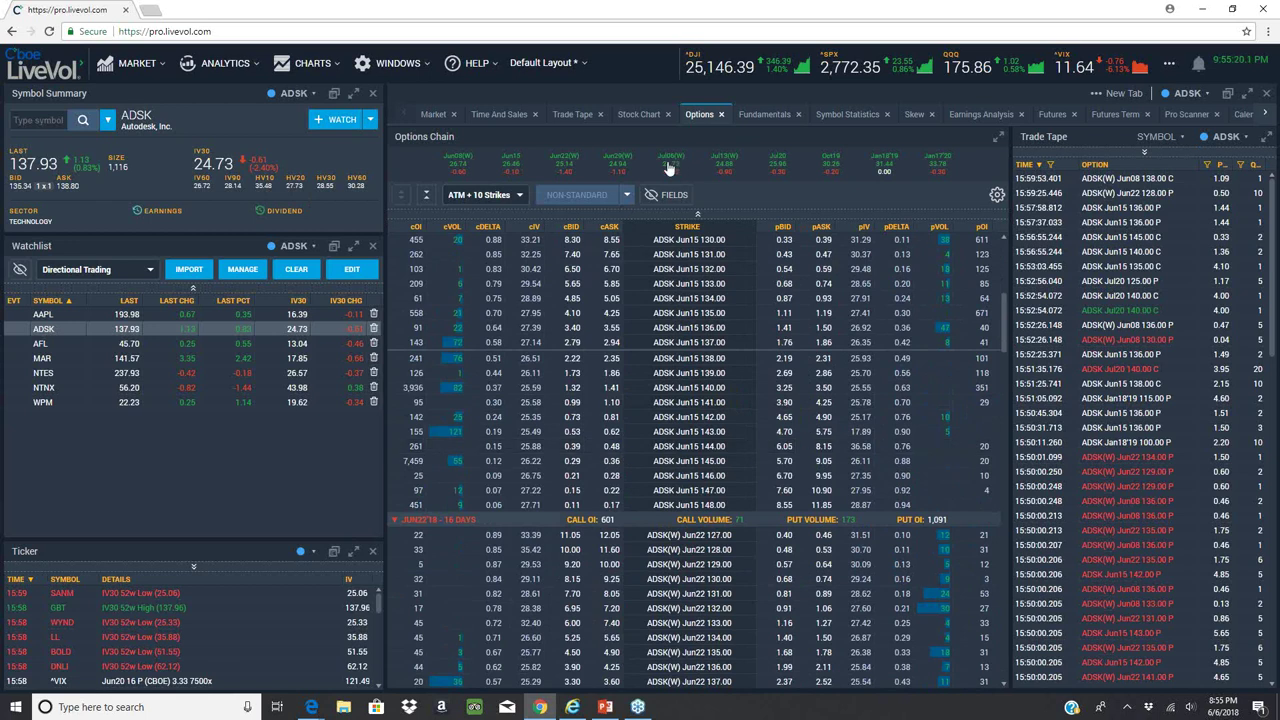
{"action": "scroll", "coordinate": [571, 509], "scroll_direction": "down", "scroll_amount": 6}
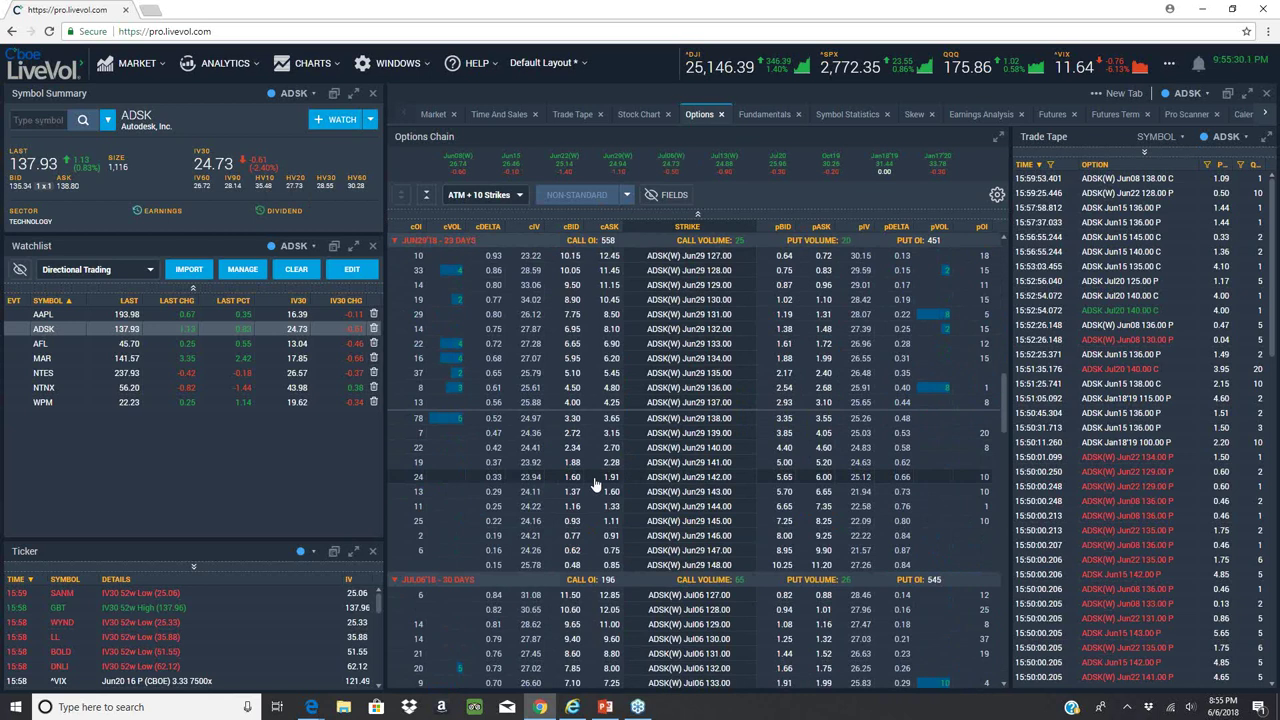
{"action": "left_click", "coordinate": [518, 163]}
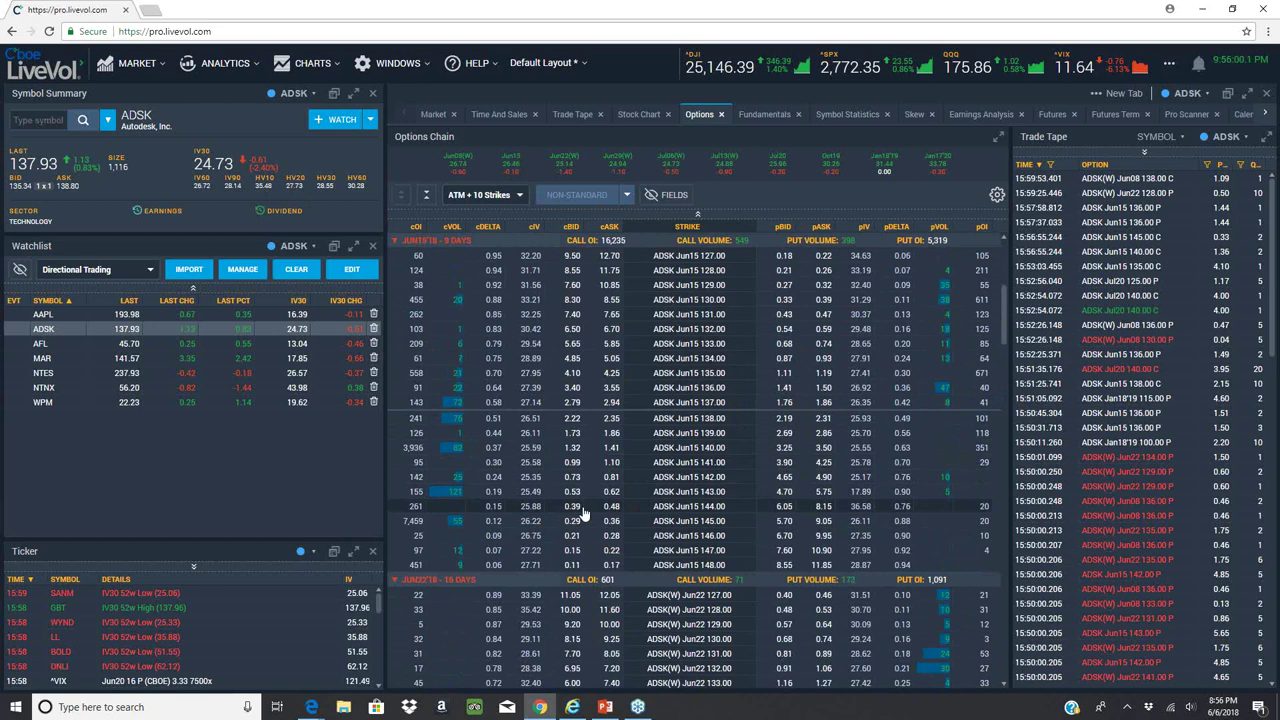
- Switch to Investing.com and draw a falling trend line on the JD chart from about 49.05 on 2018-02-26 to 35.74 on 2018-06-07
{"action": "left_click", "coordinate": [572, 707]}
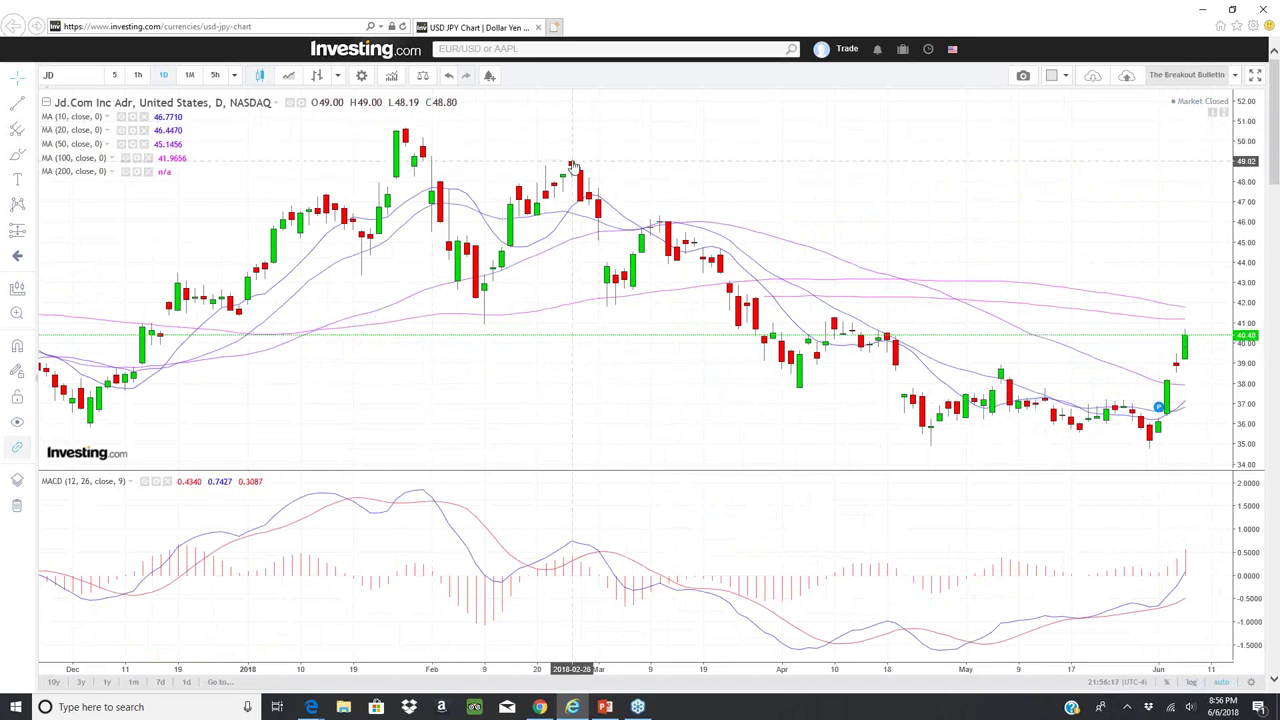
{"action": "left_click_drag", "start_coordinate": [567, 163], "coordinate": [593, 150]}
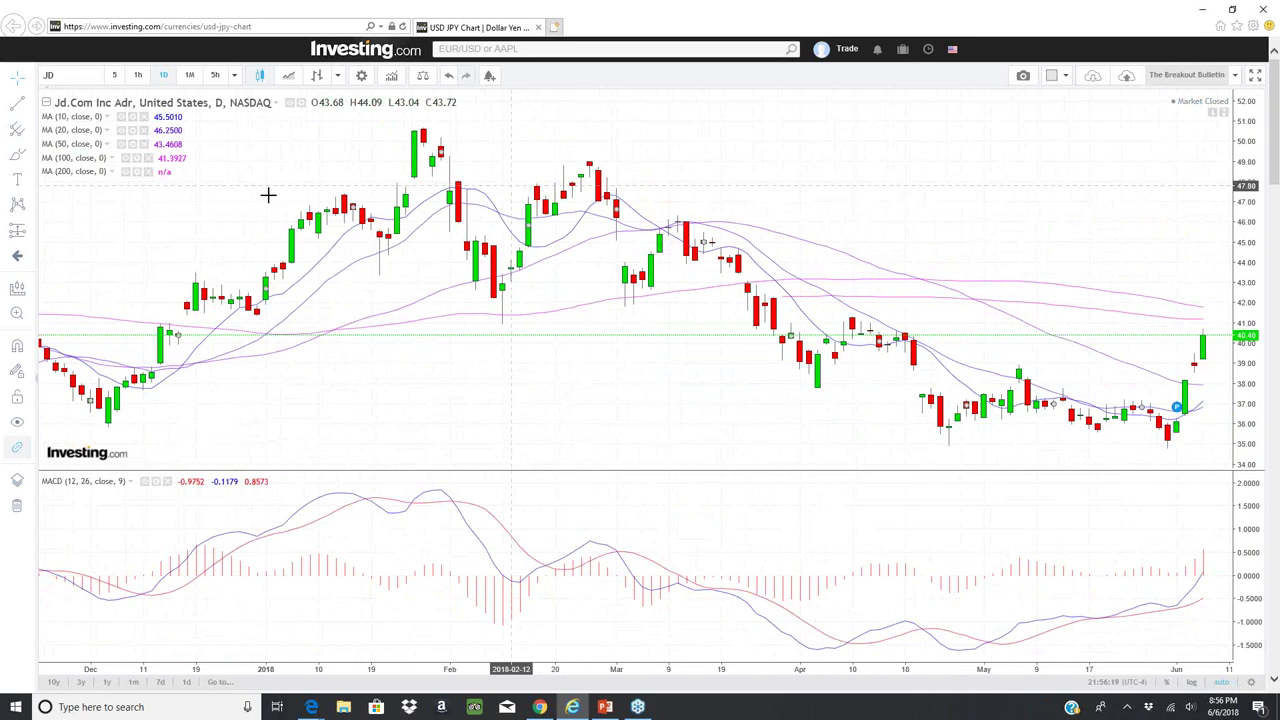
{"action": "left_click", "coordinate": [590, 161]}
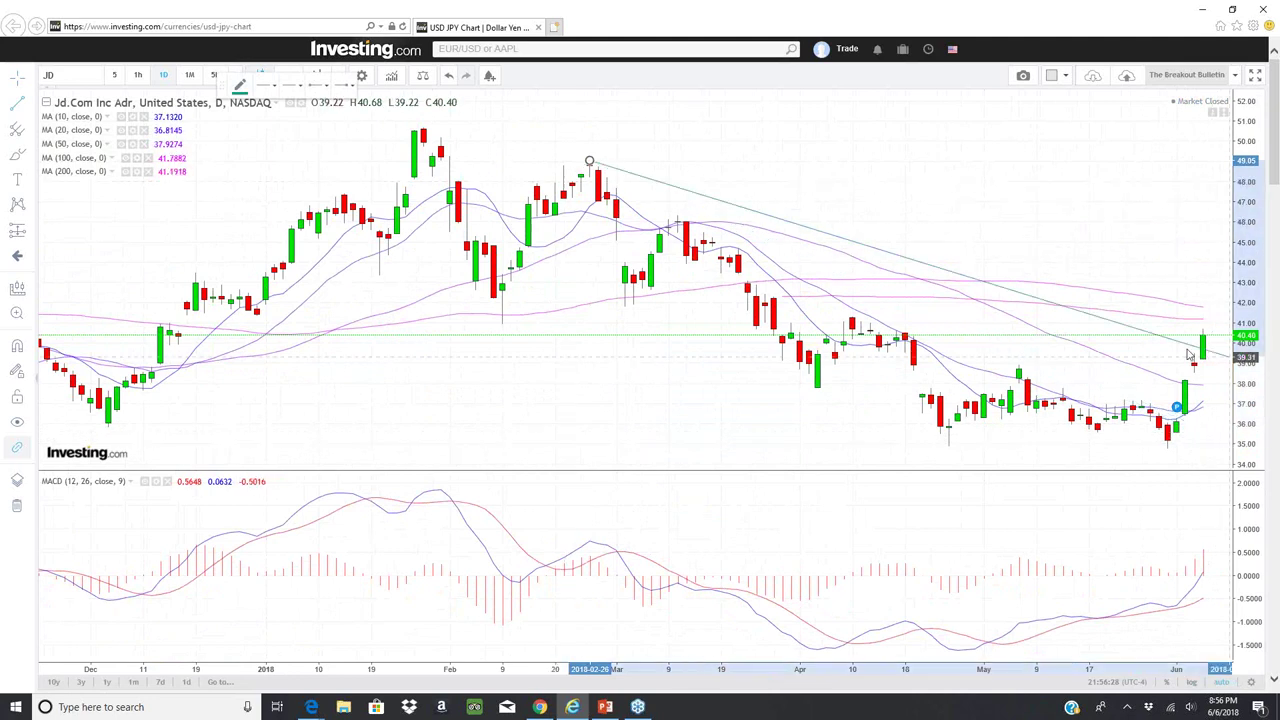
{"action": "left_click", "coordinate": [1211, 427]}
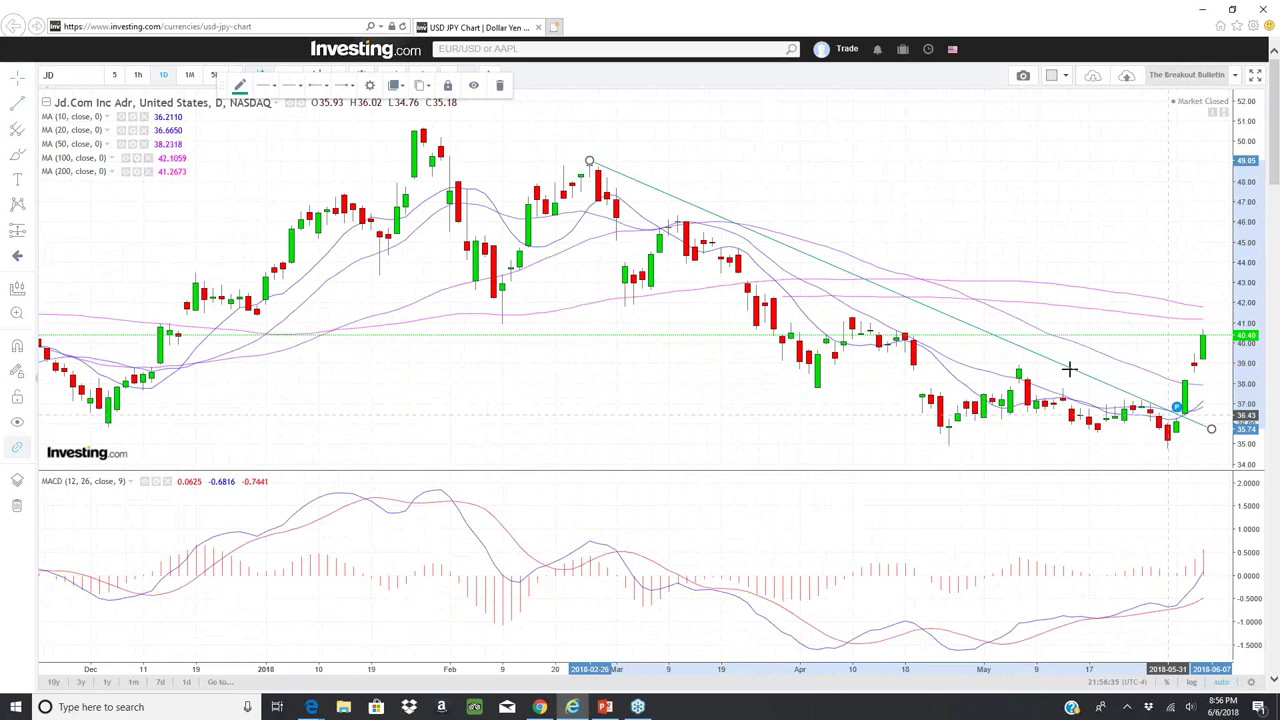
{"action": "mouse_move", "coordinate": [1178, 411]}
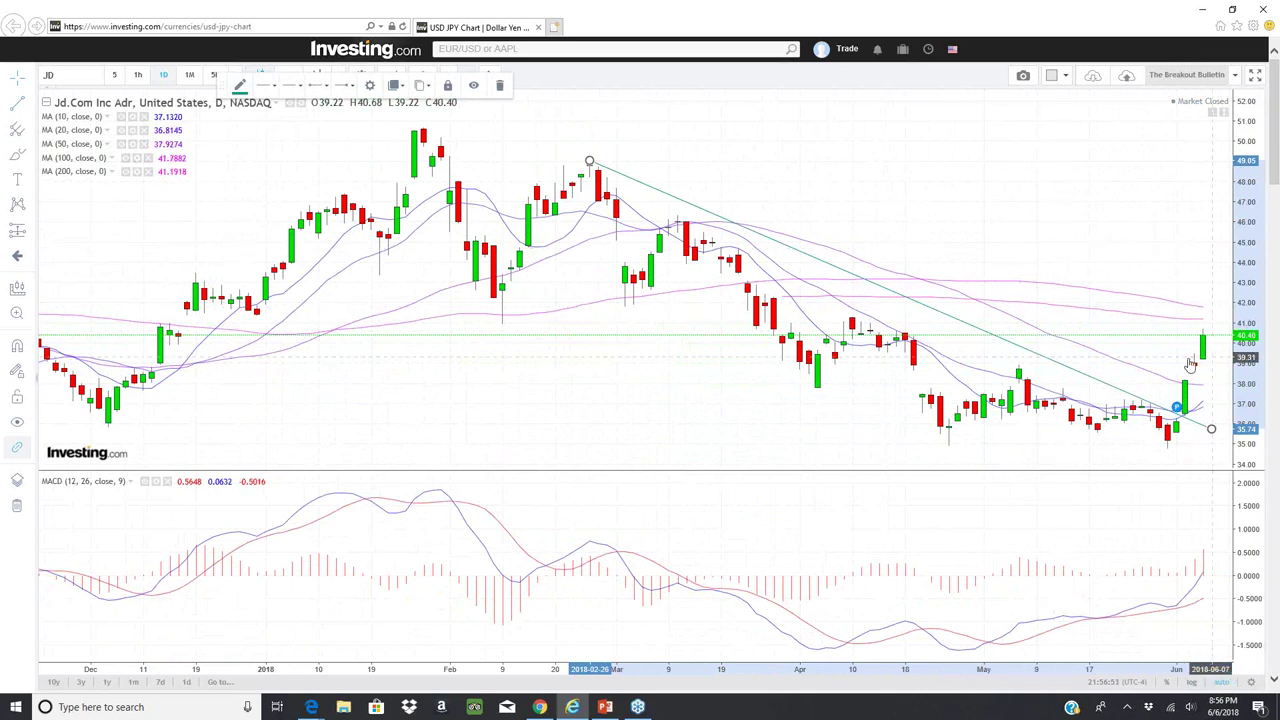
{"action": "mouse_move", "coordinate": [1191, 365]}
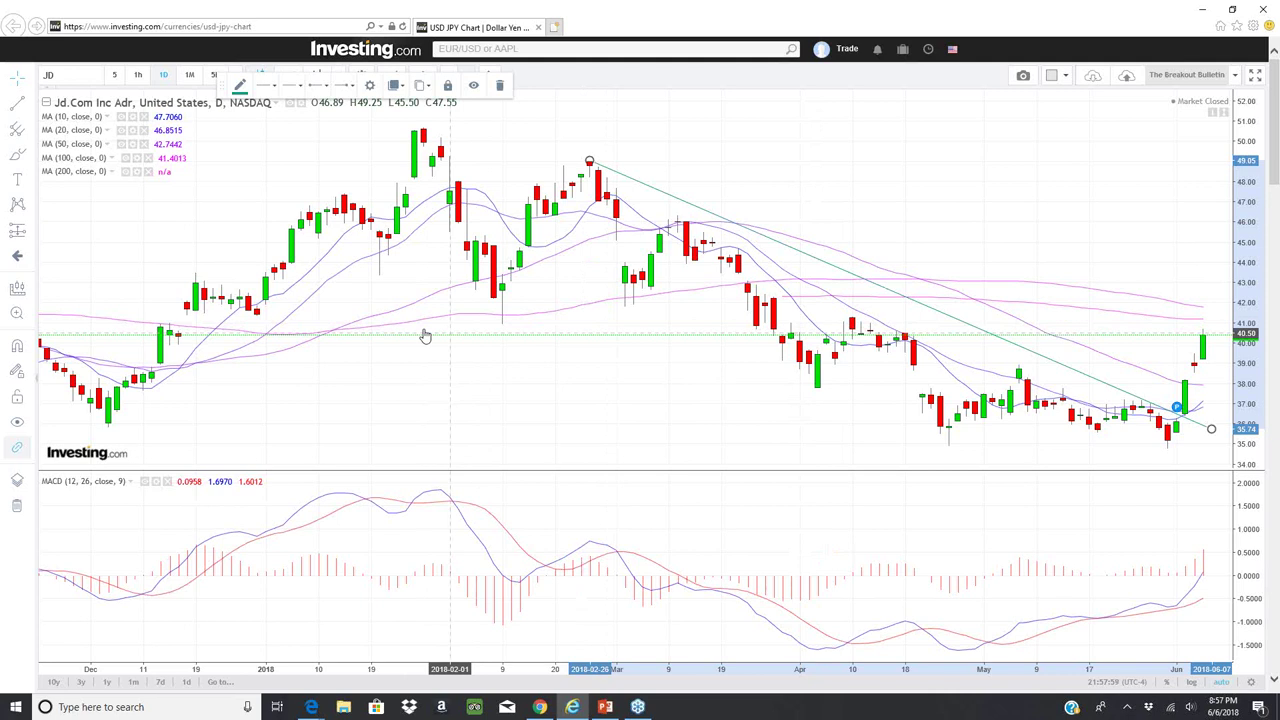
{"action": "left_click", "coordinate": [685, 328]}
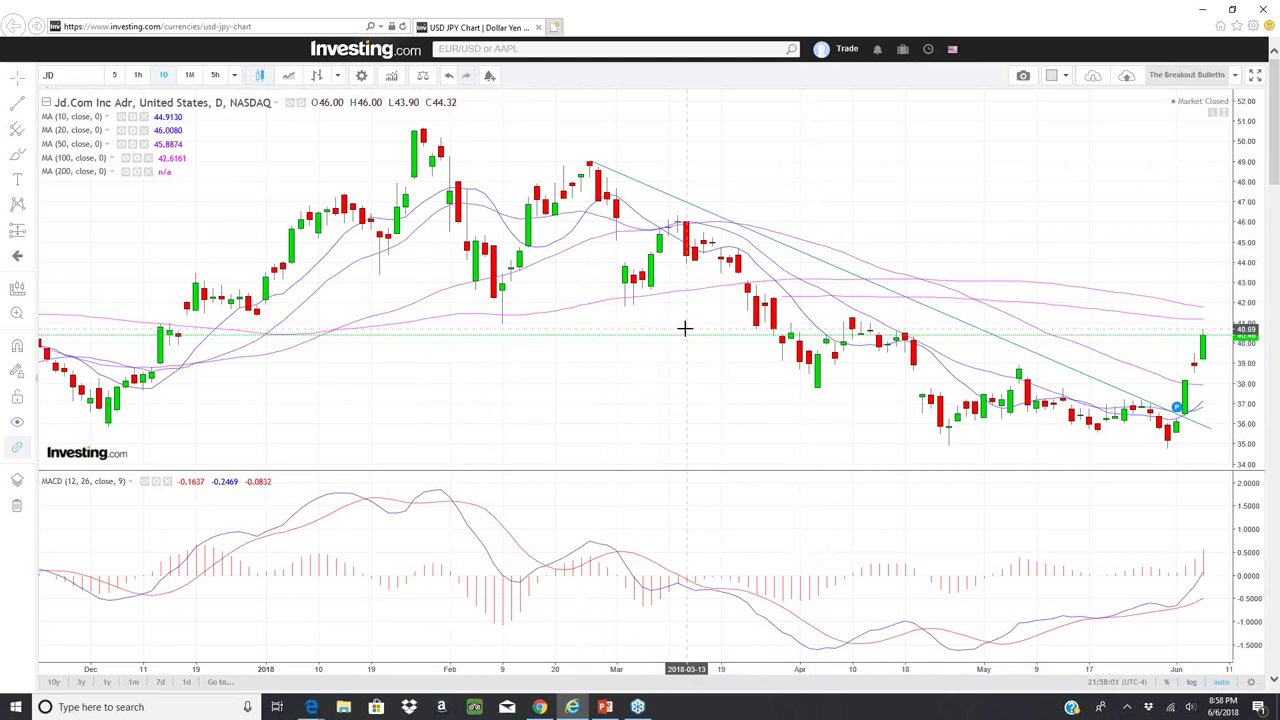
- Bring up the BIDU price chart, and look up BIDU in LiveVol
{"action": "type", "text": "BIDU"}
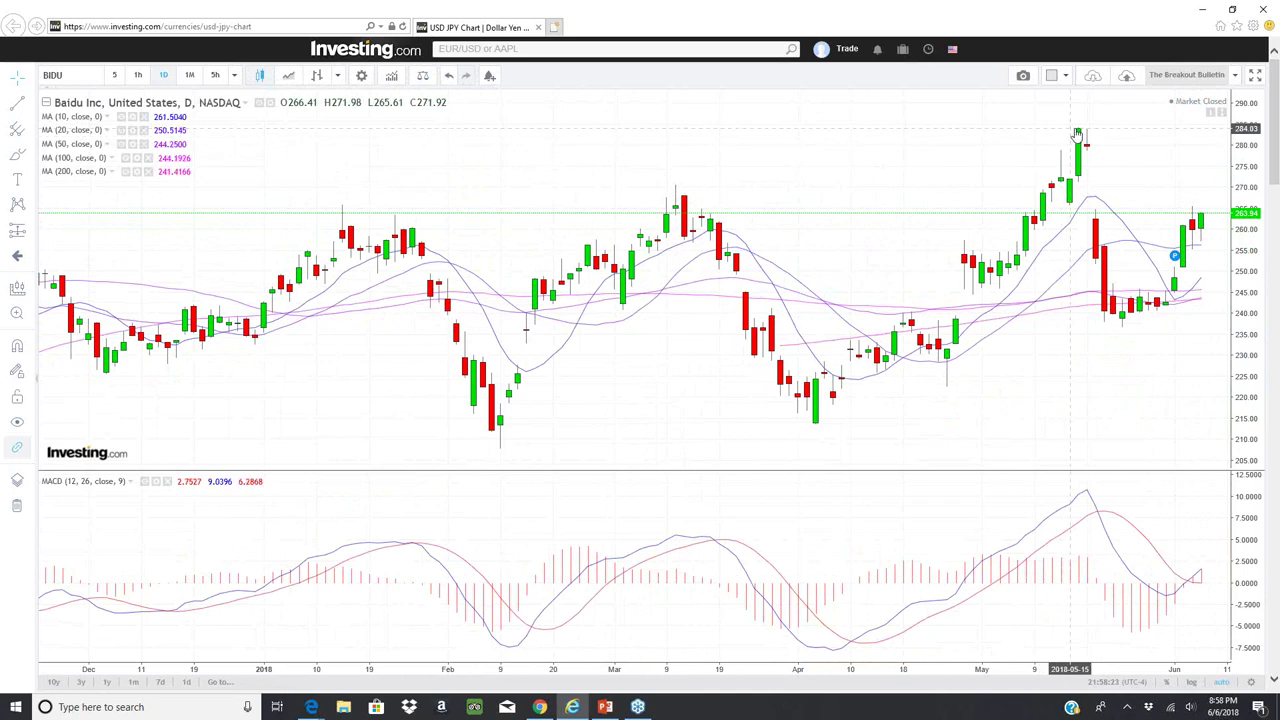
{"action": "left_click", "coordinate": [1201, 9]}
{"action": "left_click", "coordinate": [49, 122]}
{"action": "type", "text": "bidu"}
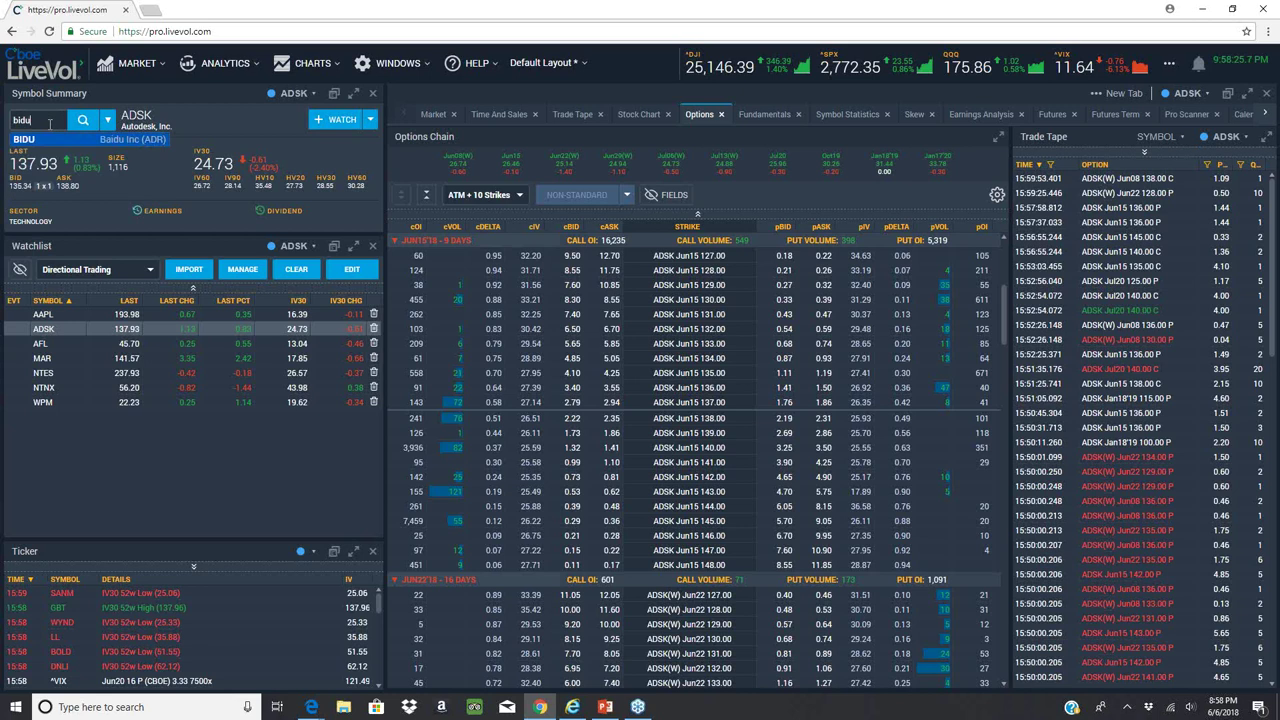
{"action": "key", "text": "Return"}
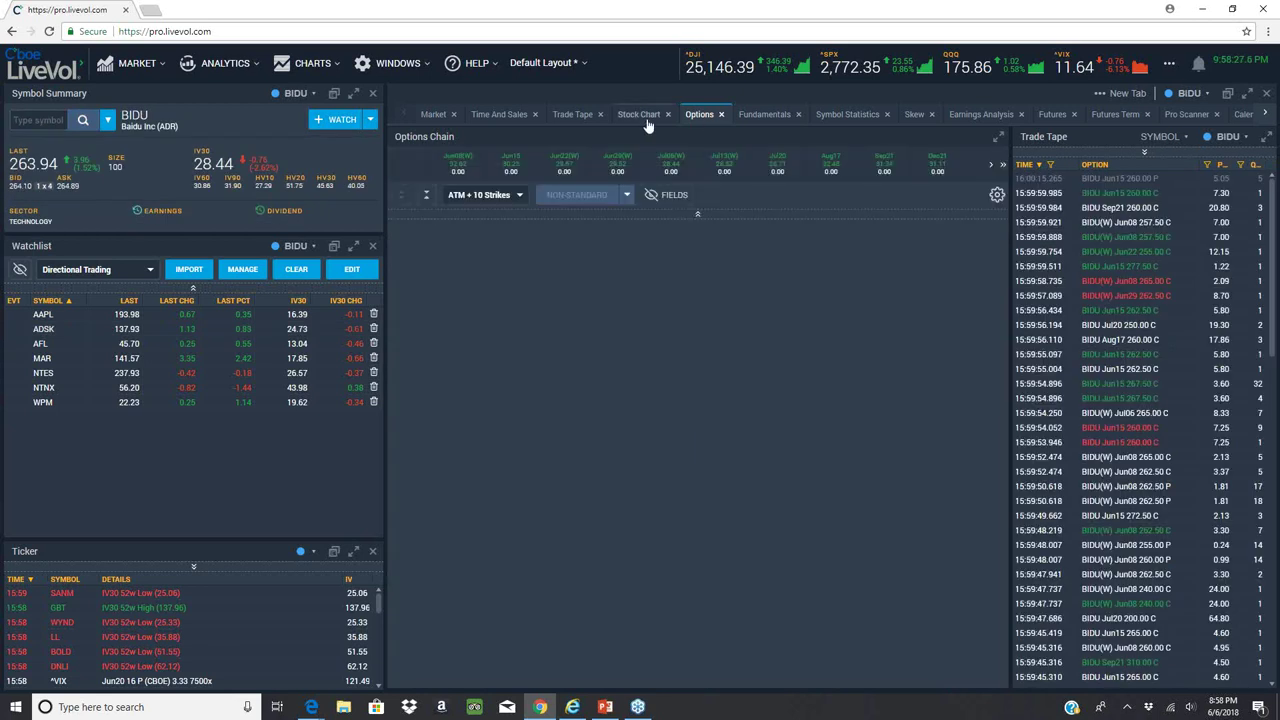
- View BIDU's historical and implied volatility chart and its options chain, rechecking its price chart on Investing.com
{"action": "left_click", "coordinate": [646, 118]}
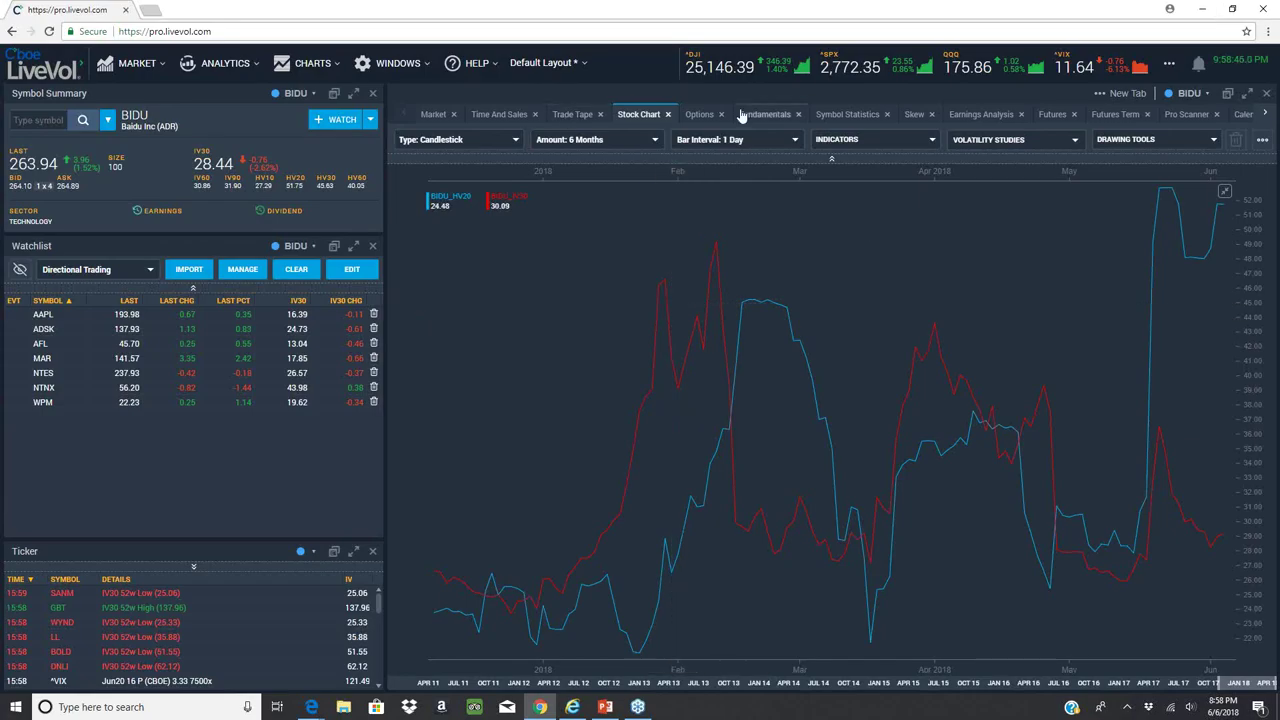
{"action": "left_click", "coordinate": [700, 115]}
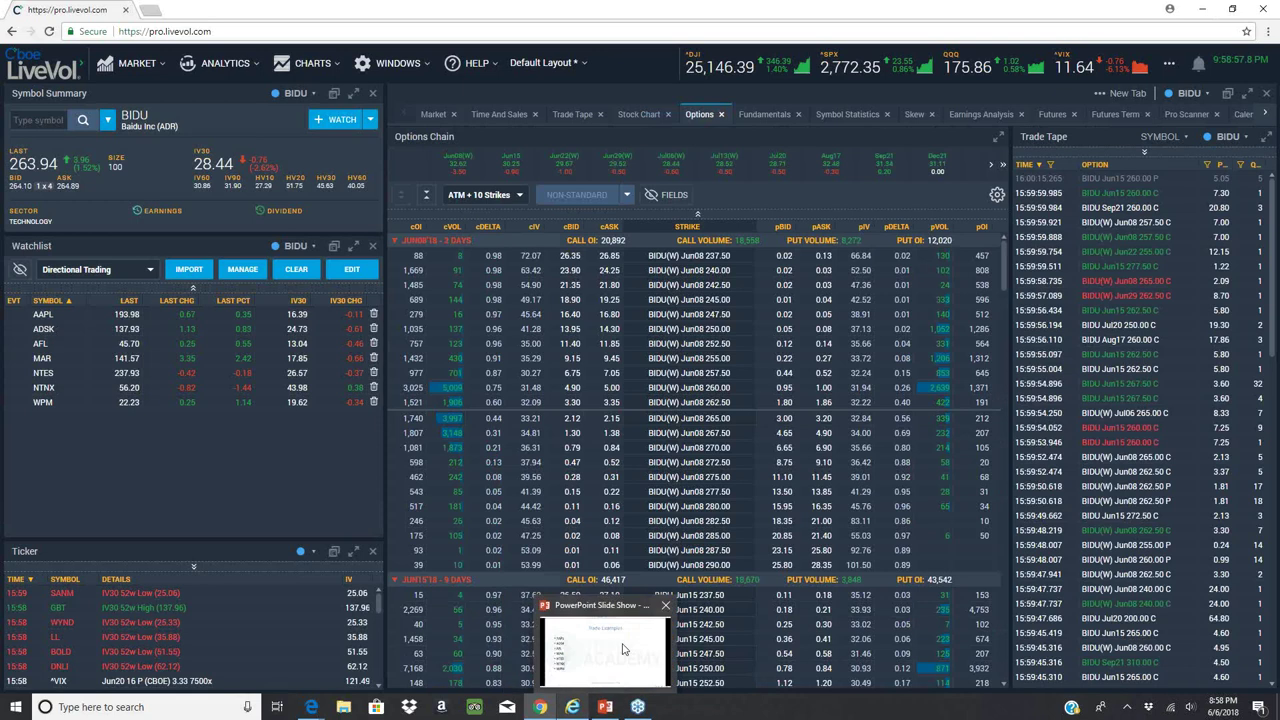
{"action": "left_click", "coordinate": [575, 709]}
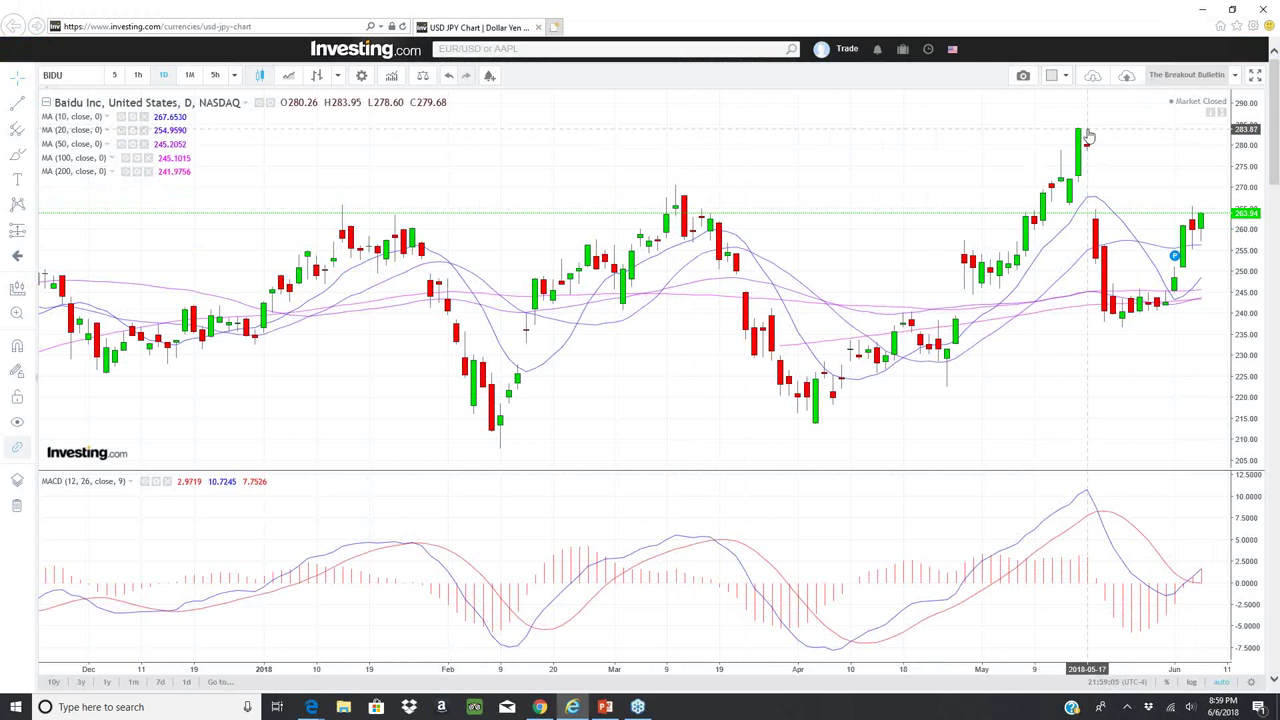
{"action": "left_click", "coordinate": [1202, 12]}
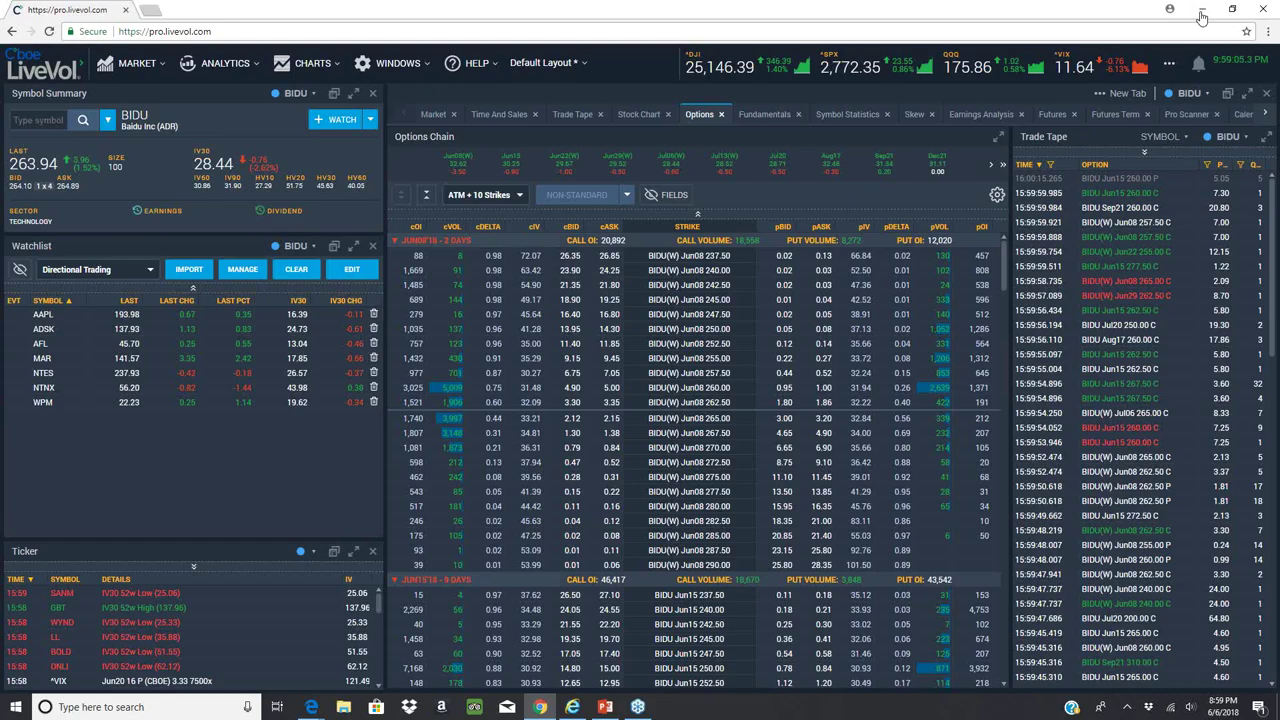
- Review BIDU's volatility chart again and examine the Jun29 weekly expiration in its options chain
{"action": "left_click", "coordinate": [642, 118]}
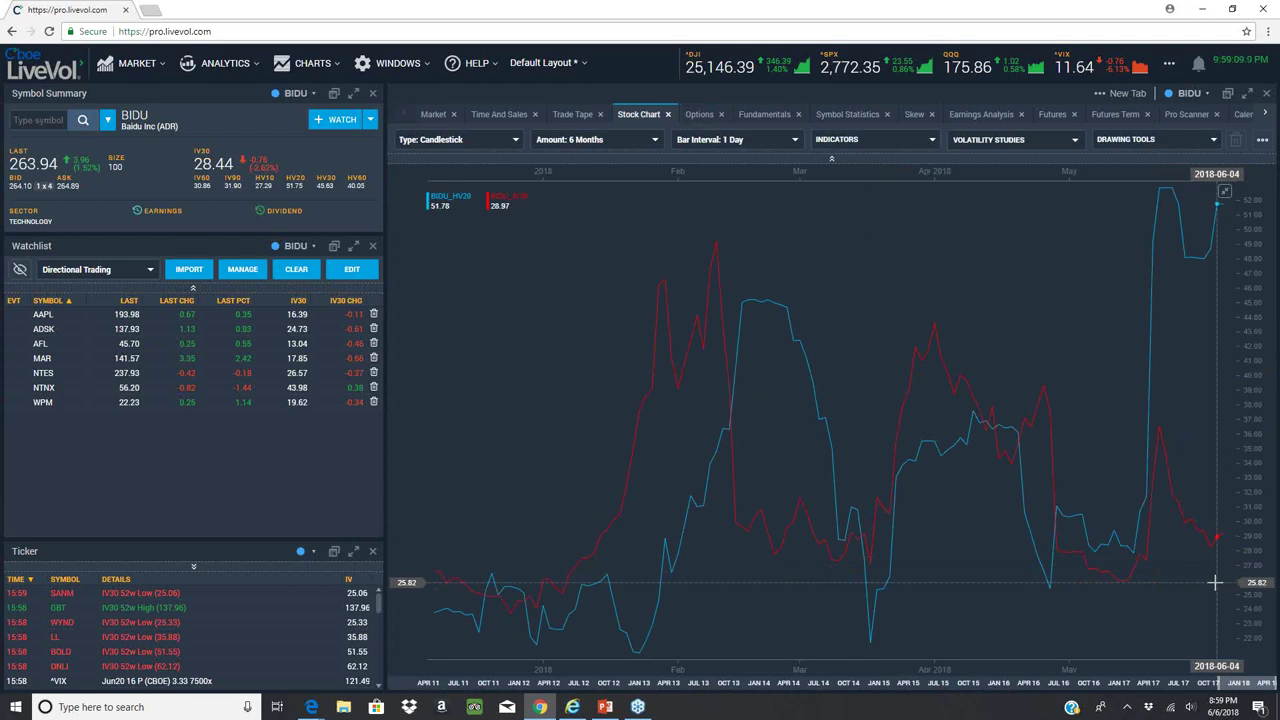
{"action": "left_click", "coordinate": [701, 116]}
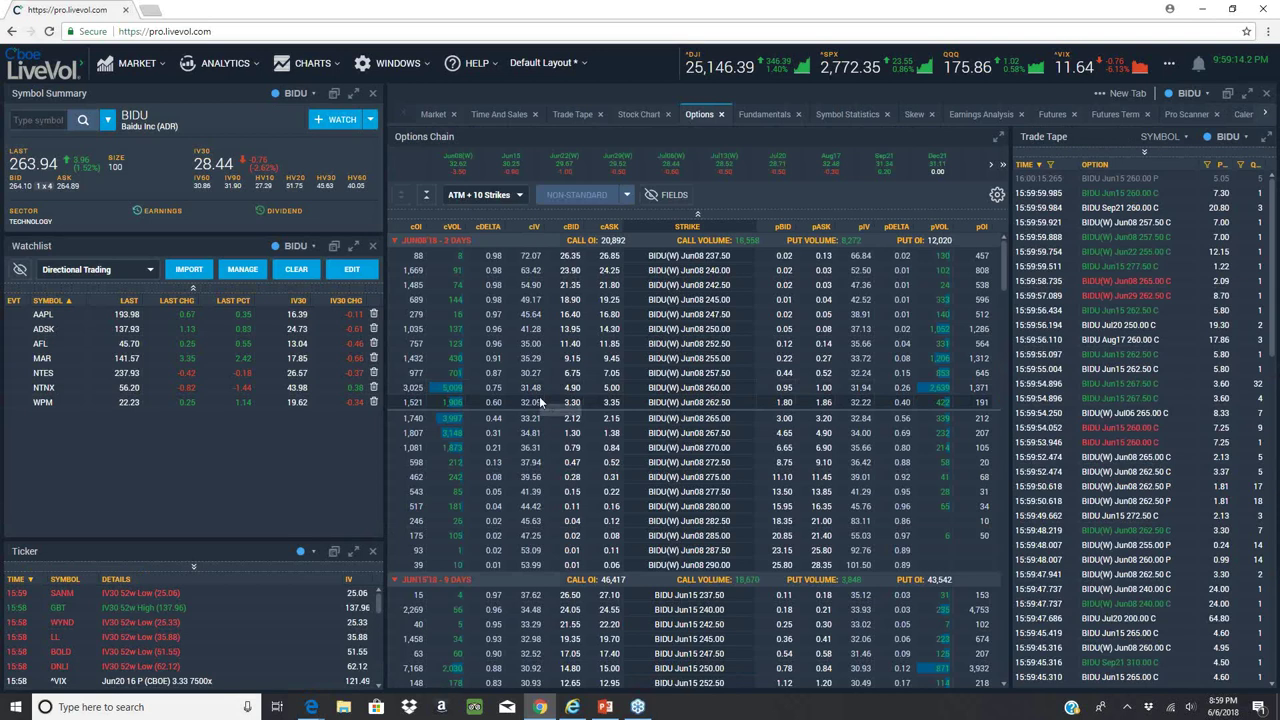
{"action": "left_click", "coordinate": [617, 168]}
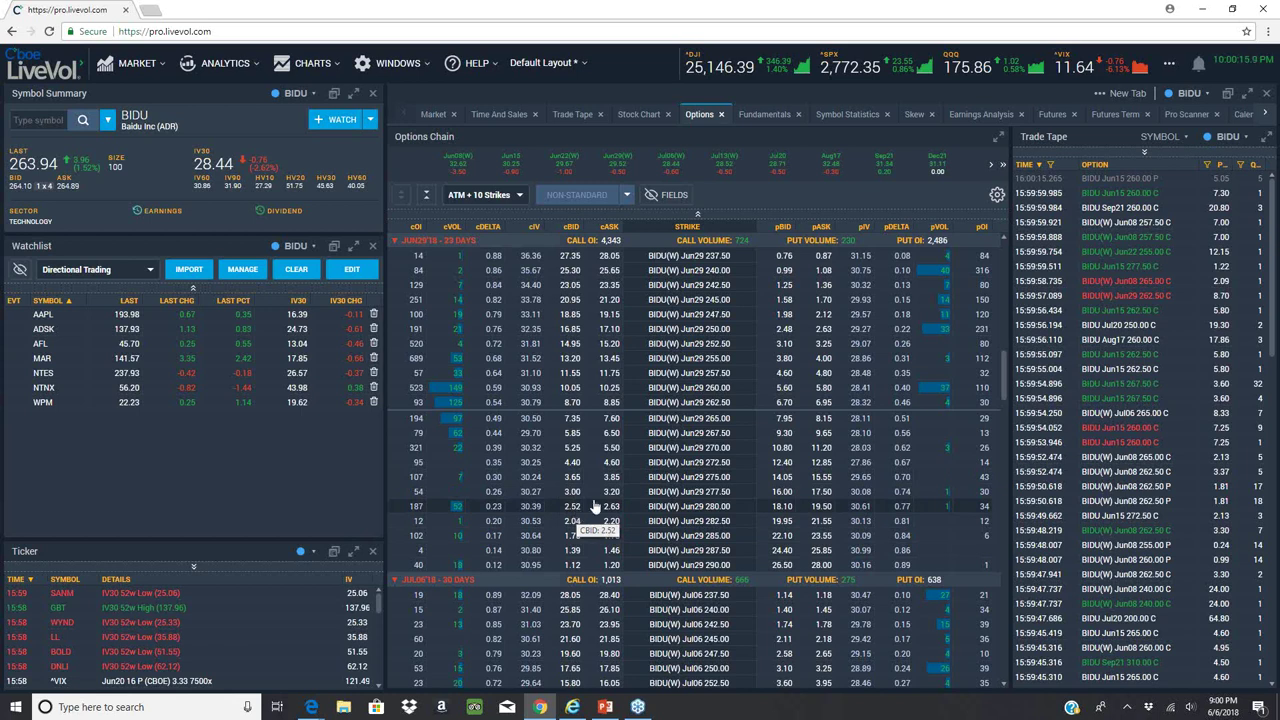
- Review the AFL price chart on Investing.com alongside AFL's historical and implied volatility chart in LiveVol
{"action": "left_click", "coordinate": [573, 707]}
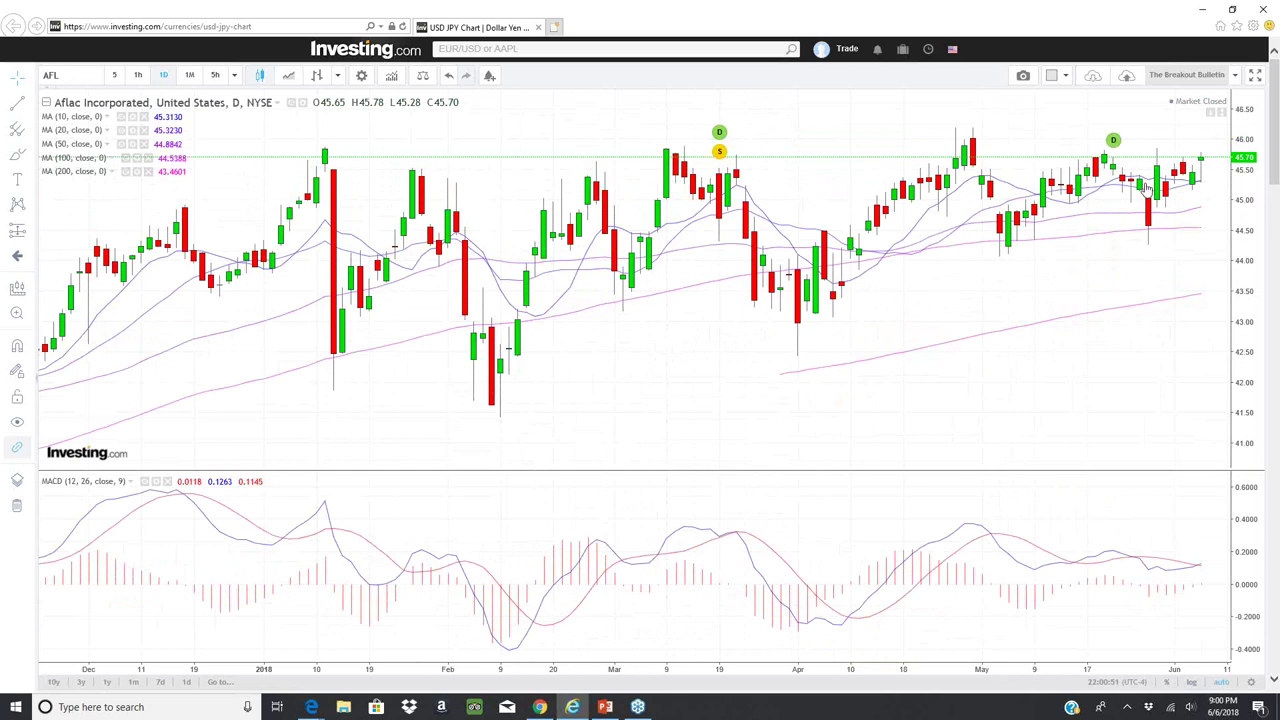
{"action": "left_click", "coordinate": [1208, 16]}
{"action": "left_click", "coordinate": [54, 346]}
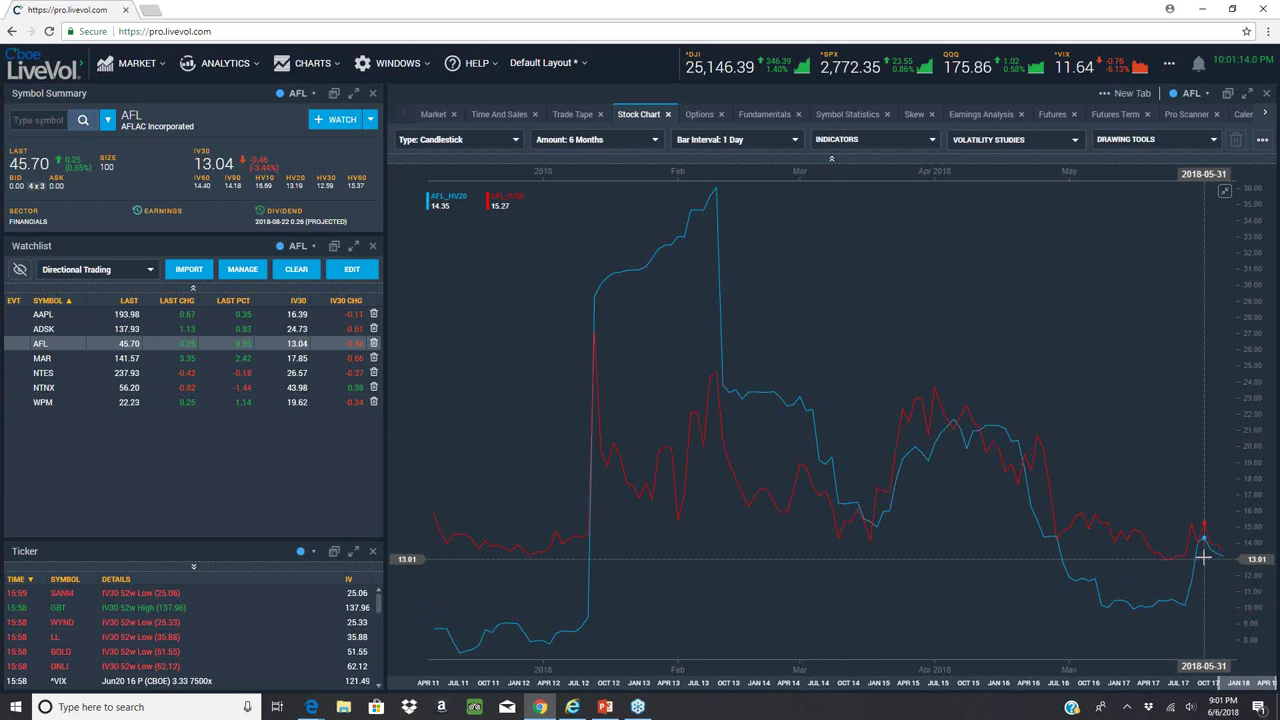
{"action": "left_click", "coordinate": [584, 706]}
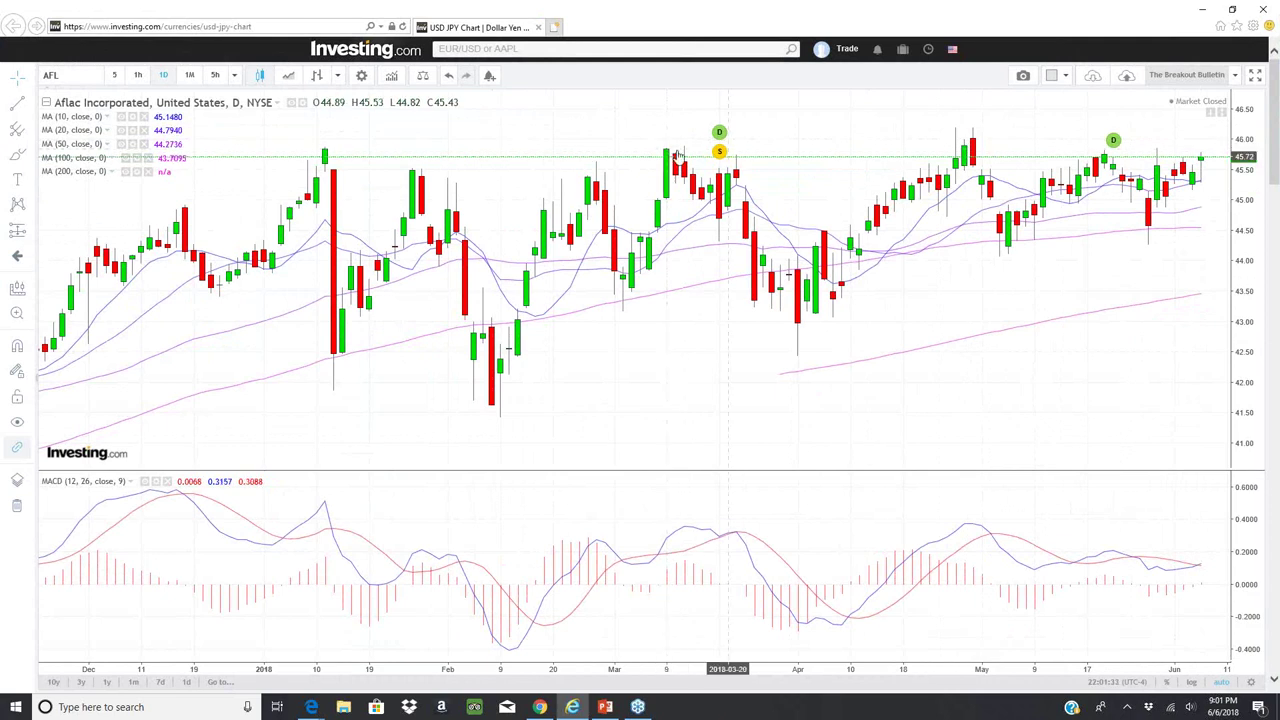
{"action": "left_click", "coordinate": [1201, 10]}
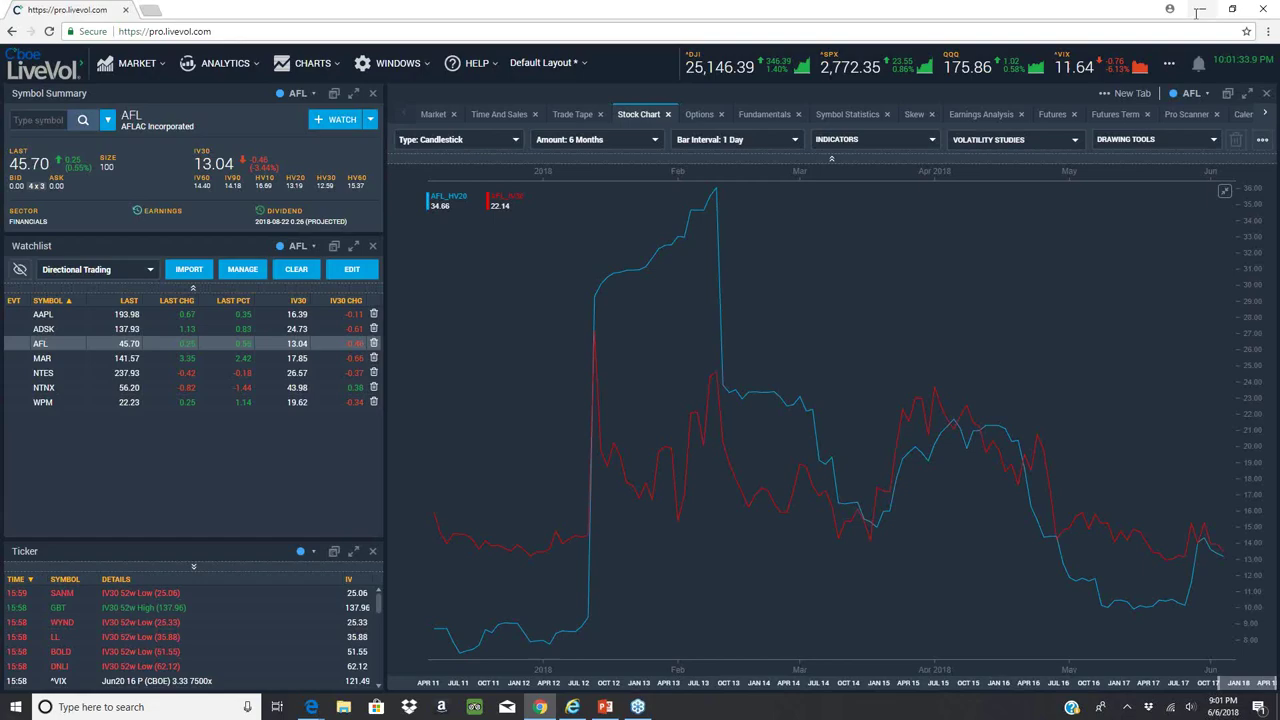
- Open AFL's options chain and examine the Jun29 weekly expiration, rechecking the price chart on Investing.com
{"action": "left_click", "coordinate": [693, 116]}
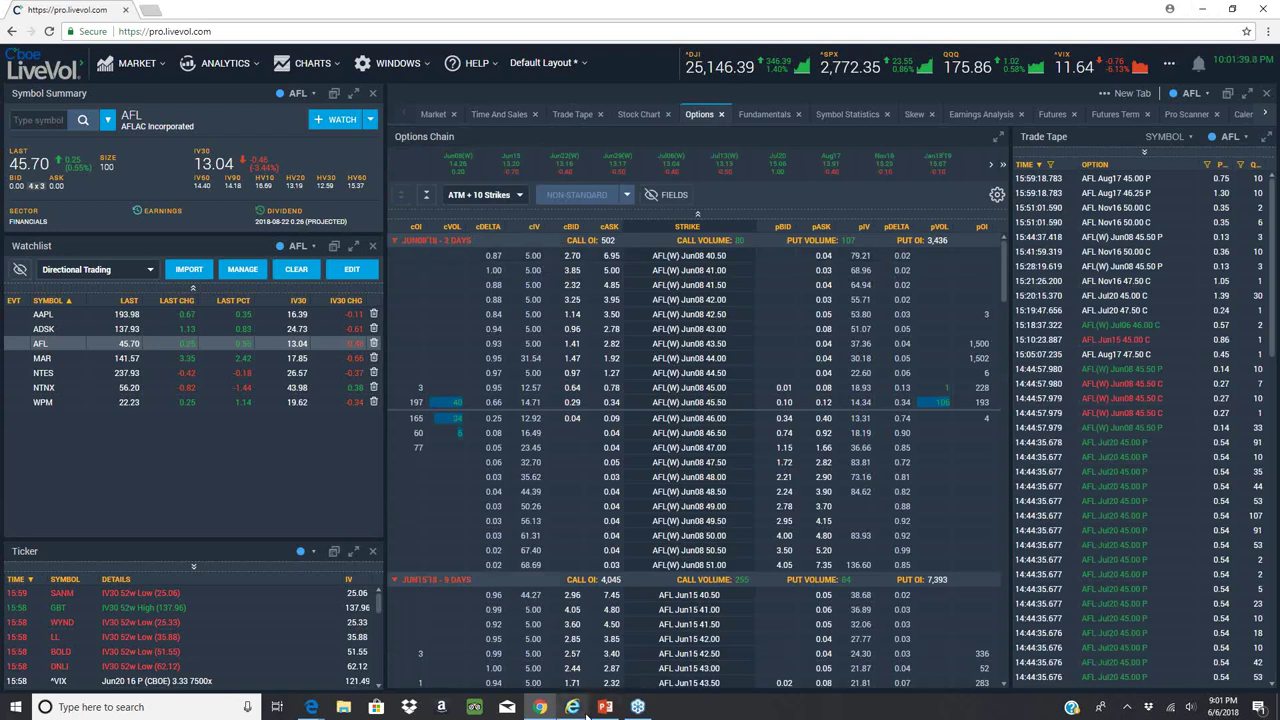
{"action": "left_click", "coordinate": [588, 712]}
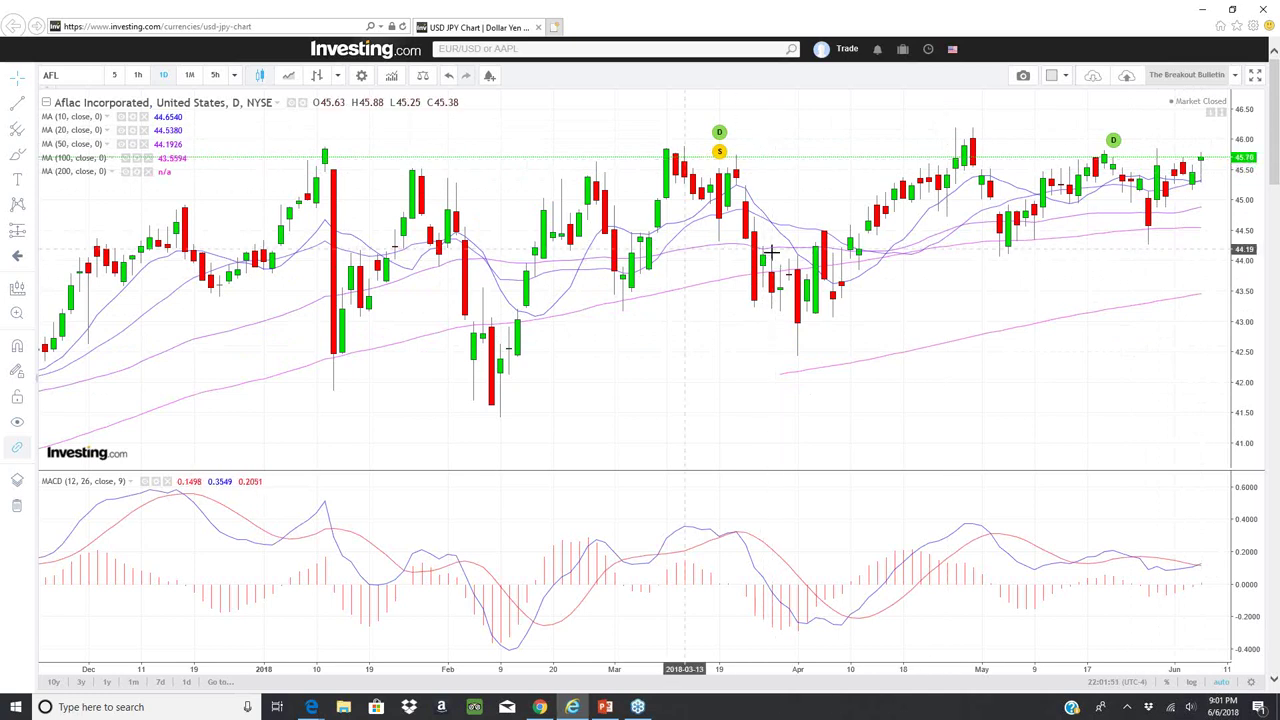
{"action": "left_click", "coordinate": [574, 708]}
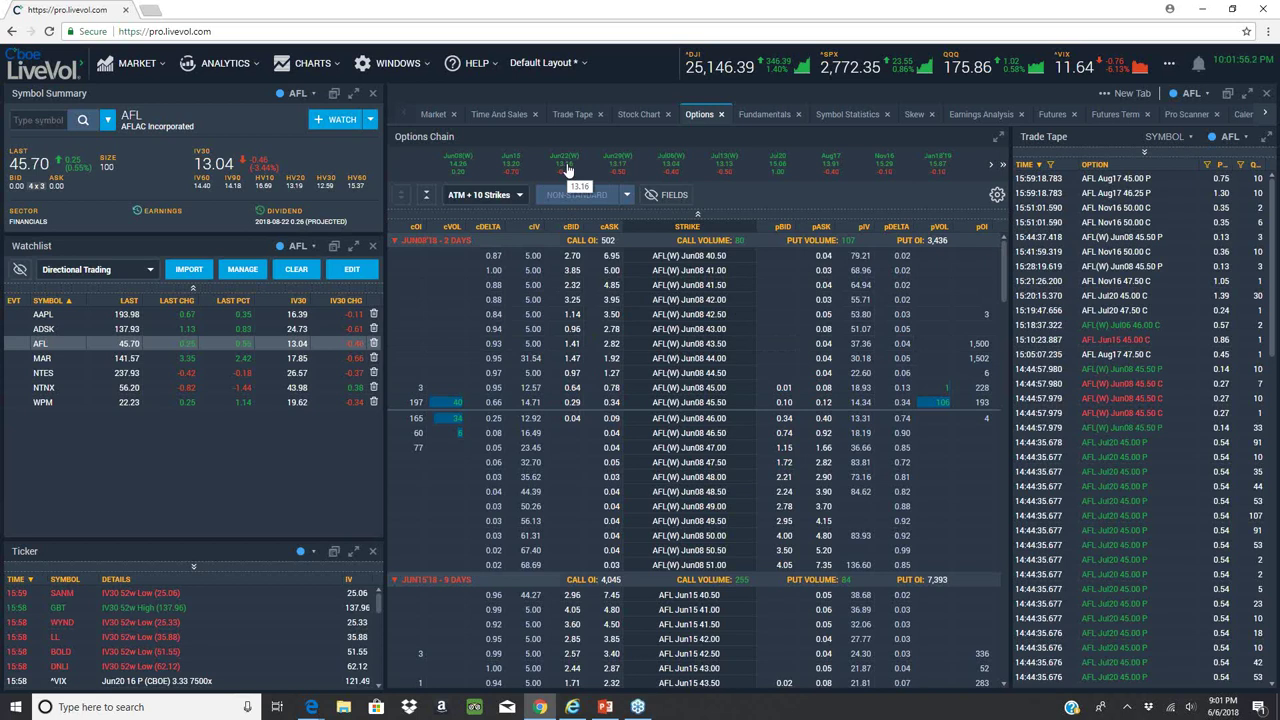
{"action": "left_click", "coordinate": [612, 163]}
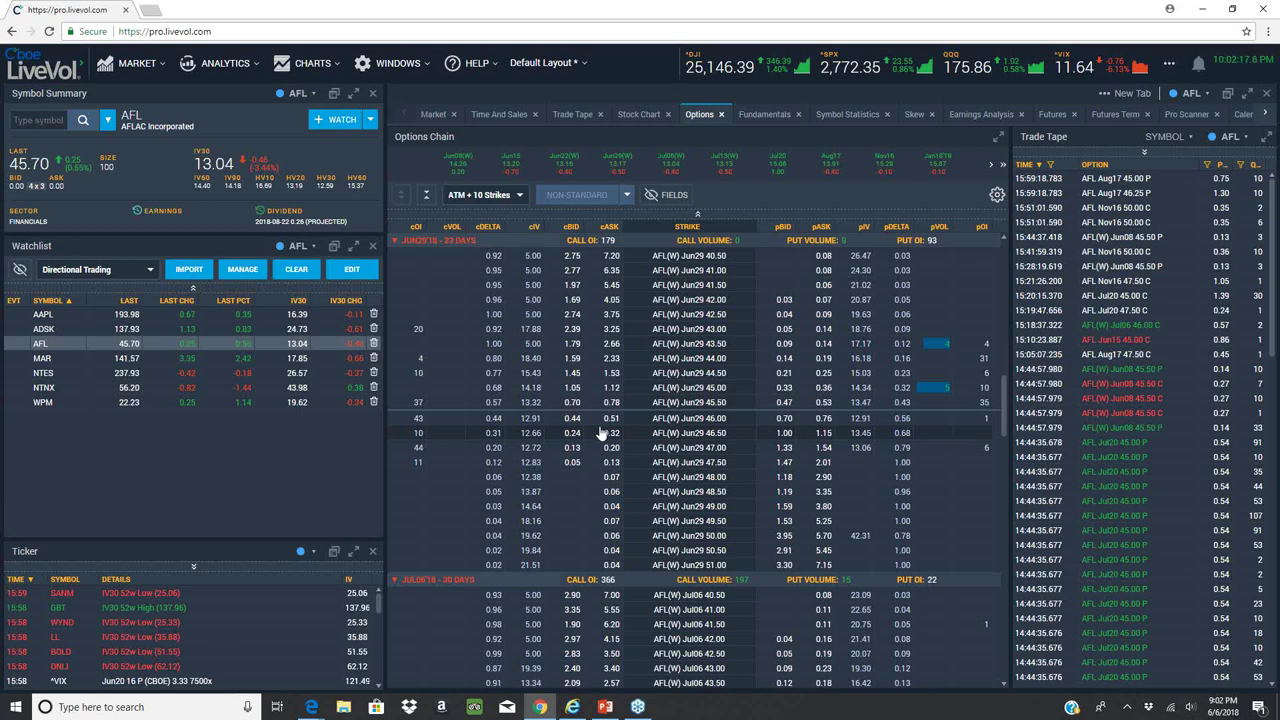
- Review the MAR price chart on Investing.com, and view MAR's historical and implied volatility chart in LiveVol
{"action": "left_click", "coordinate": [569, 708]}
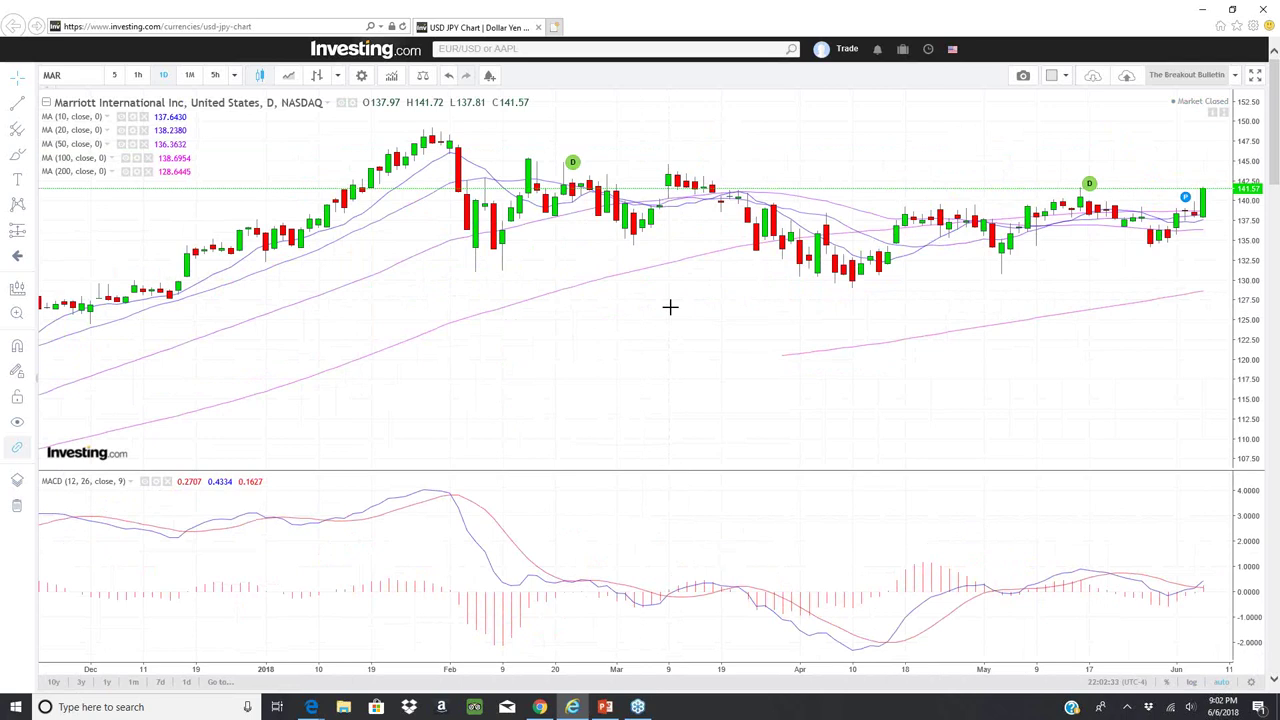
{"action": "mouse_move", "coordinate": [1090, 197]}
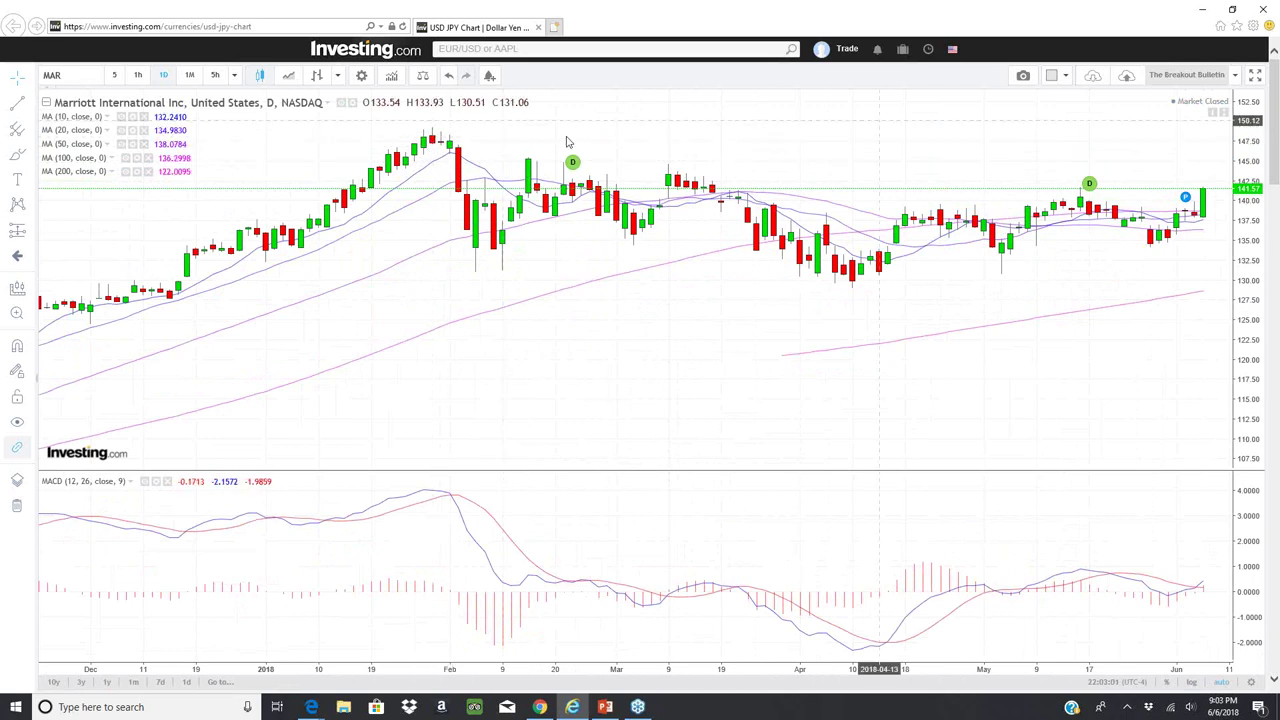
{"action": "key", "text": "alt+Tab"}
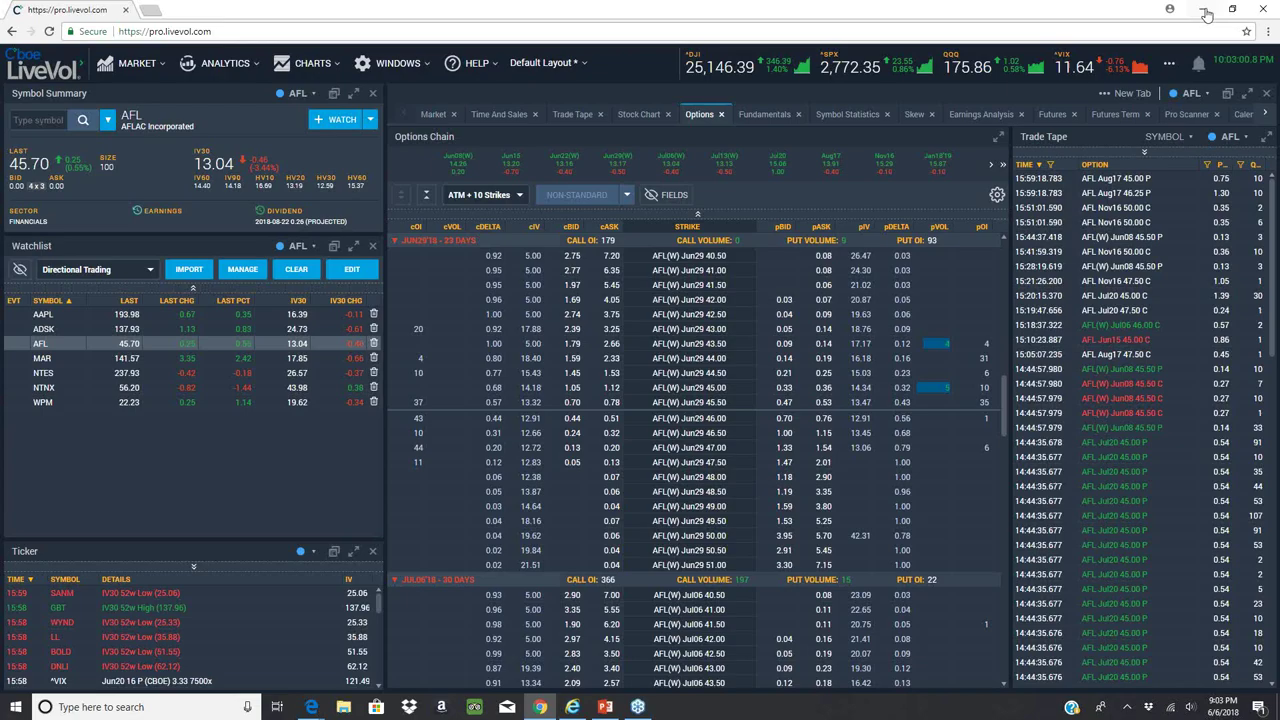
{"action": "left_click", "coordinate": [64, 359]}
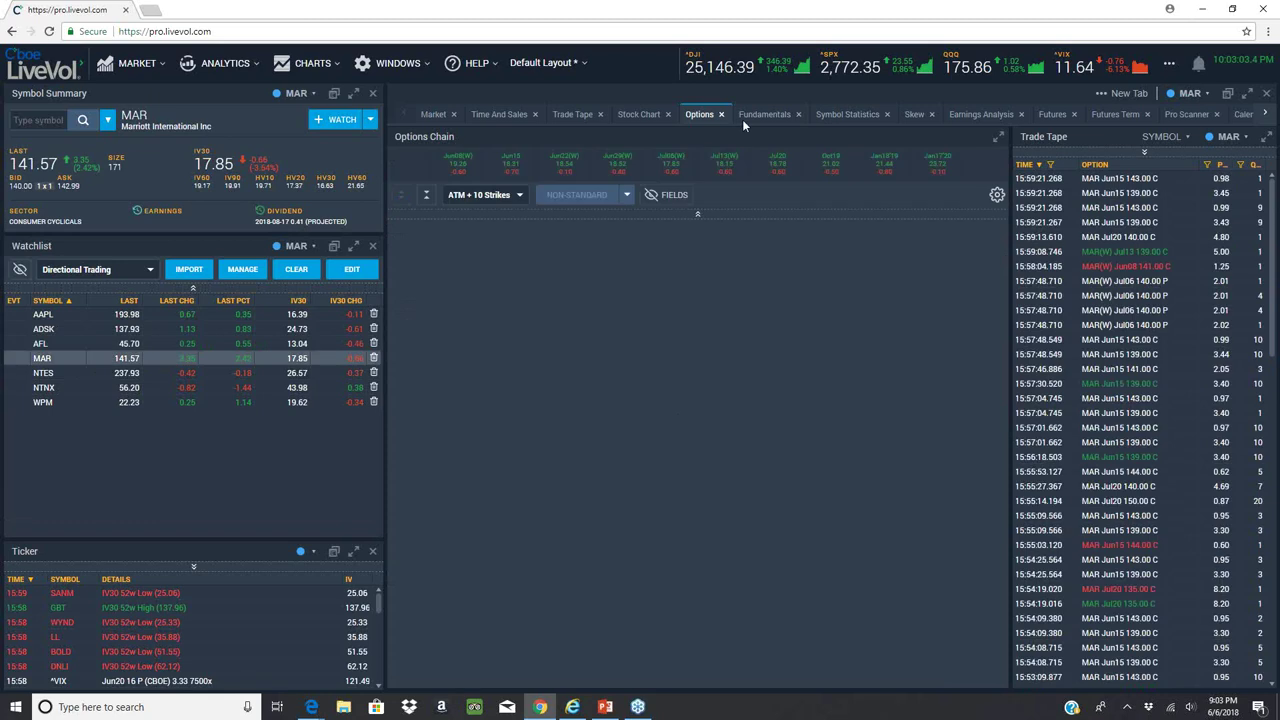
{"action": "left_click", "coordinate": [634, 118]}
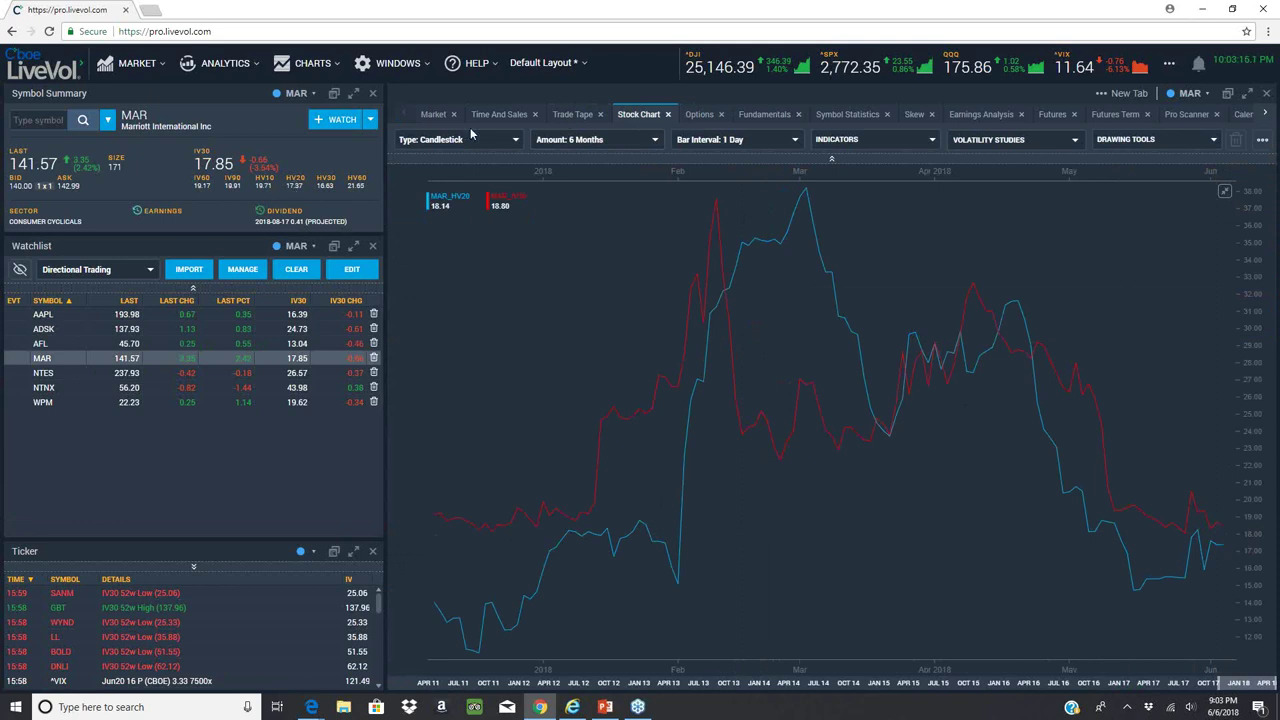
- Examine the Jun22 weekly and Jun15 expirations in MAR's options chain, and return to its price chart on Investing.com
{"action": "left_click", "coordinate": [709, 116]}
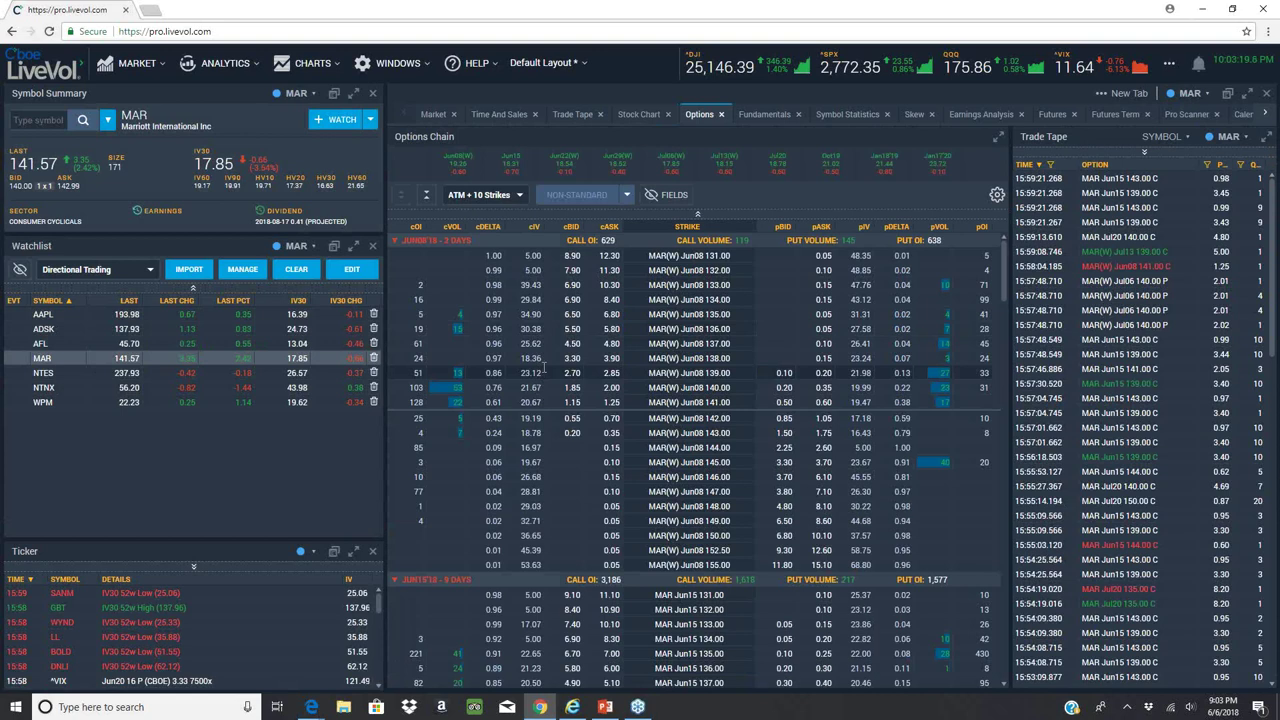
{"action": "scroll", "coordinate": [622, 393], "scroll_direction": "down", "scroll_amount": 10}
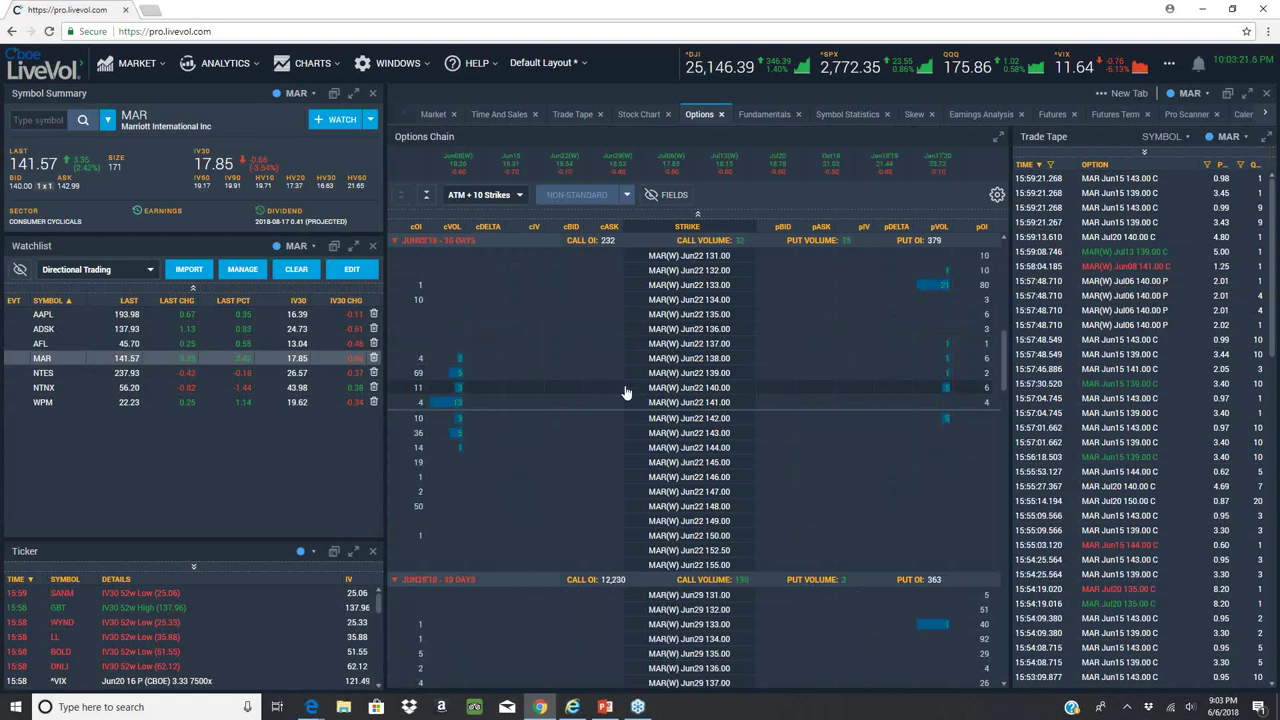
{"action": "scroll", "coordinate": [622, 393], "scroll_direction": "up", "scroll_amount": 2}
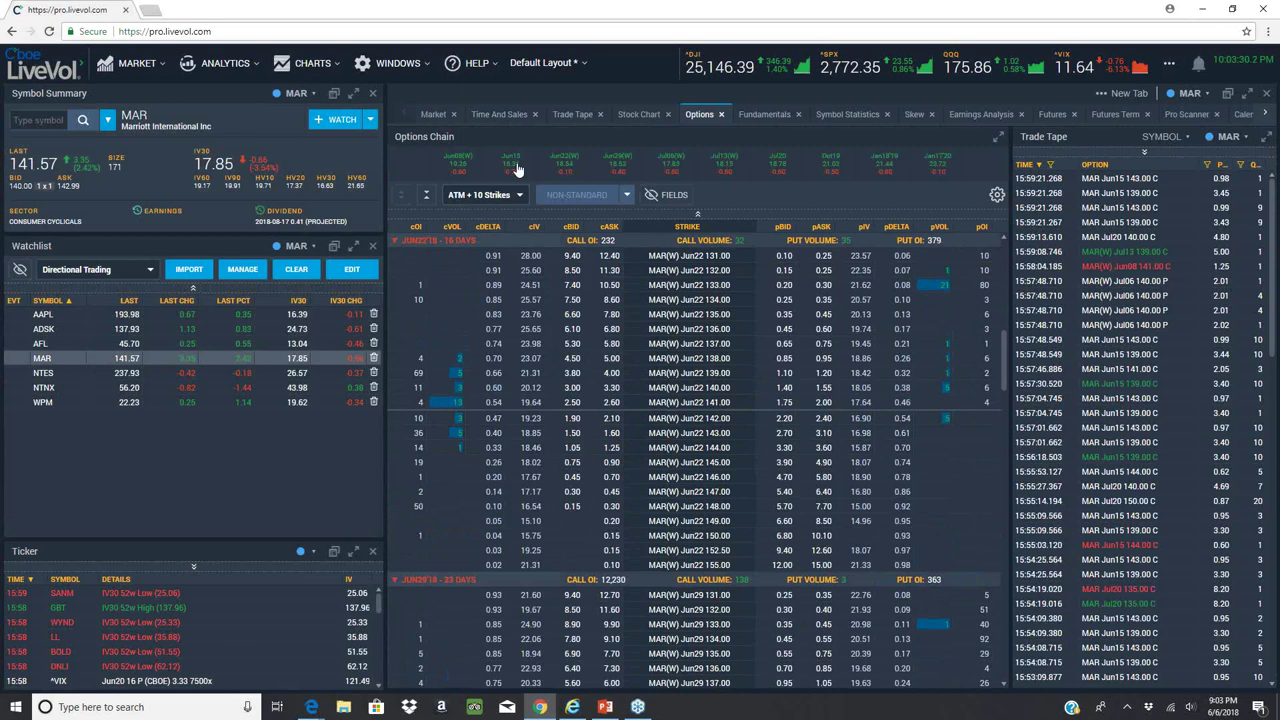
{"action": "scroll", "coordinate": [523, 345], "scroll_direction": "up", "scroll_amount": 10}
{"action": "scroll", "coordinate": [523, 340], "scroll_direction": "down", "scroll_amount": 2}
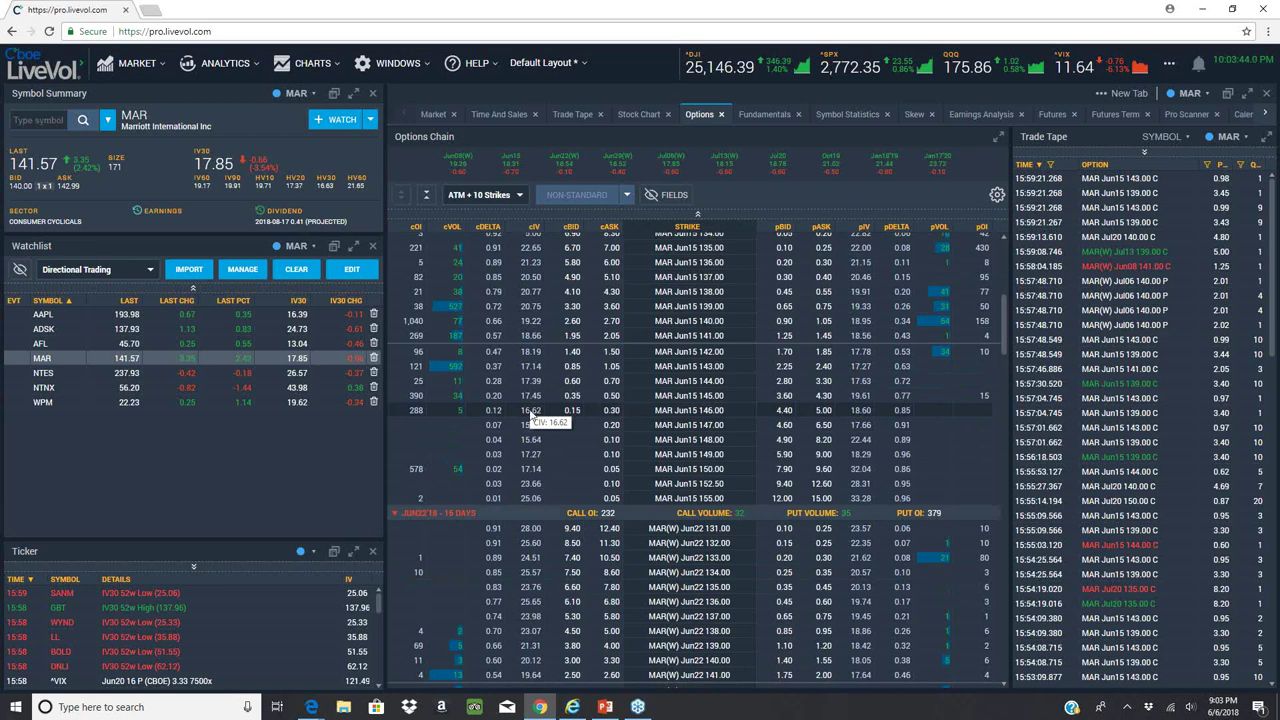
{"action": "left_click", "coordinate": [583, 709]}
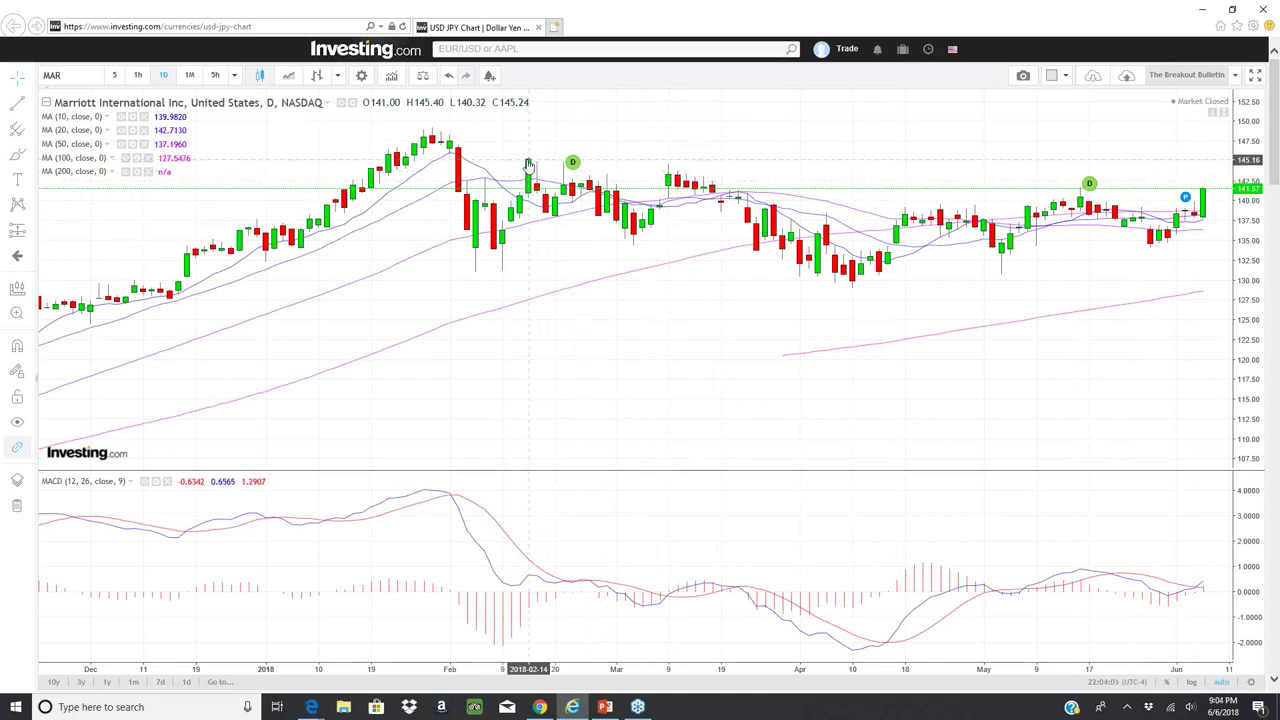
- Load SPX in LiveVol and examine the Jun13 weekly expiration in its options chain
{"action": "left_click", "coordinate": [1202, 9]}
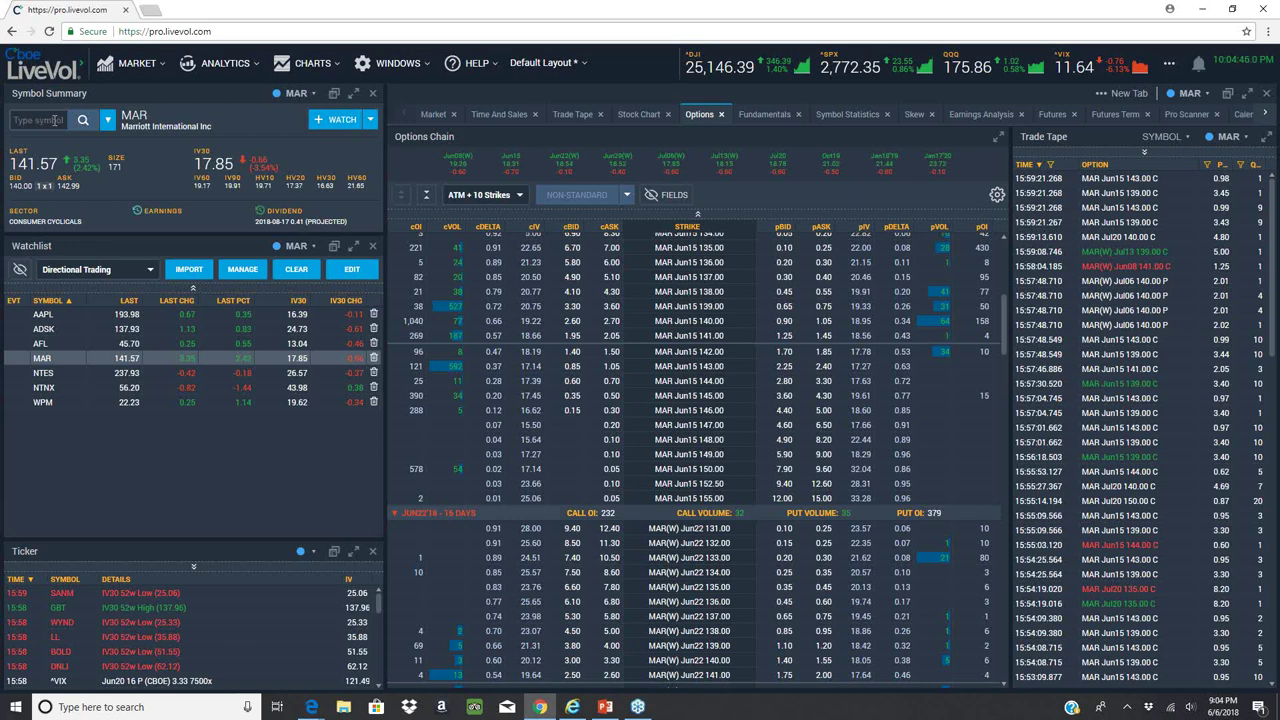
{"action": "type", "text": "spx"}
{"action": "key", "text": "Return"}
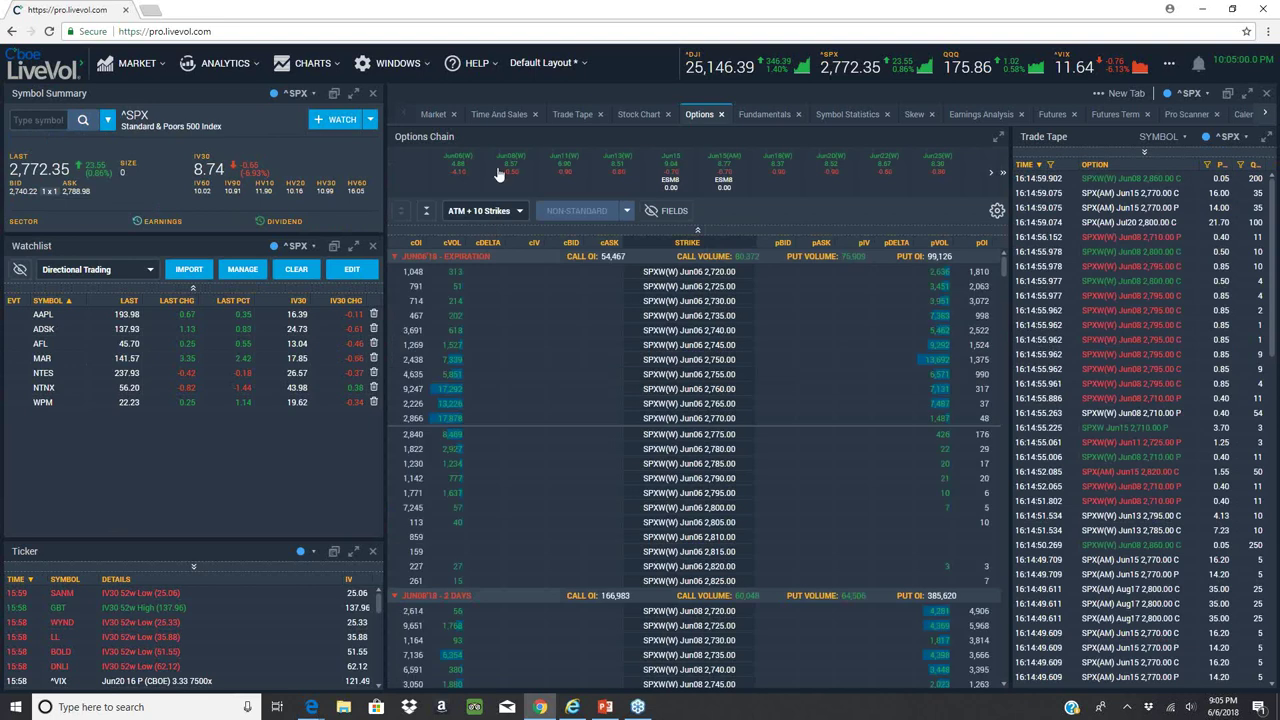
{"action": "scroll", "coordinate": [648, 528], "scroll_direction": "down", "scroll_amount": 5}
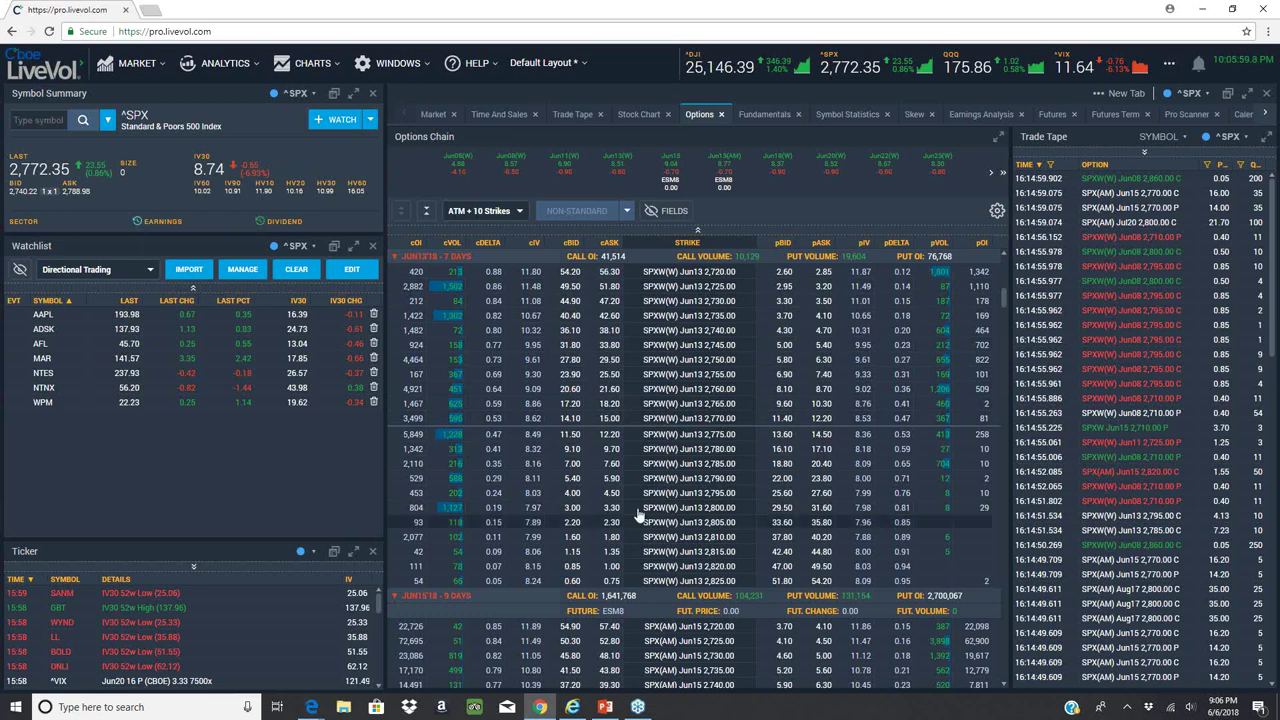
- Review the NTES price chart on Investing.com, and view NTES's historical and implied volatility chart in LiveVol
{"action": "mouse_move", "coordinate": [605, 705]}
{"action": "left_click", "coordinate": [572, 645]}
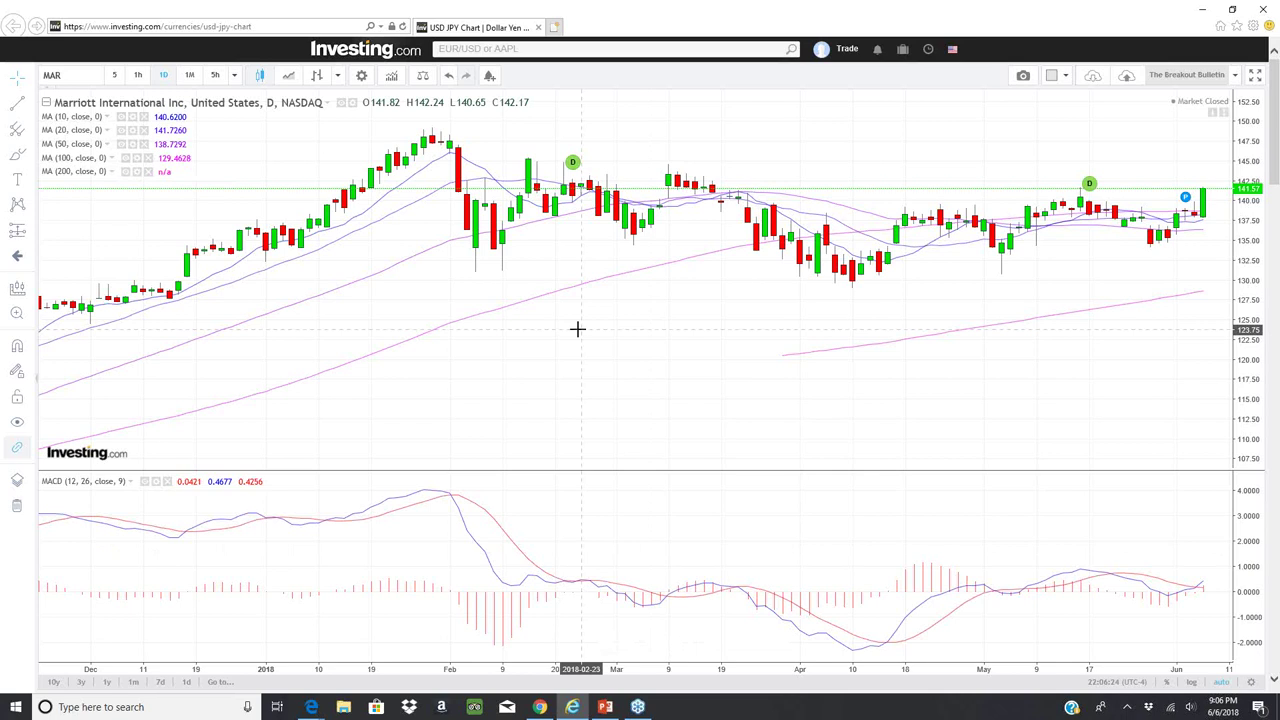
{"action": "type", "text": "NTES"}
{"action": "key", "text": "Return"}
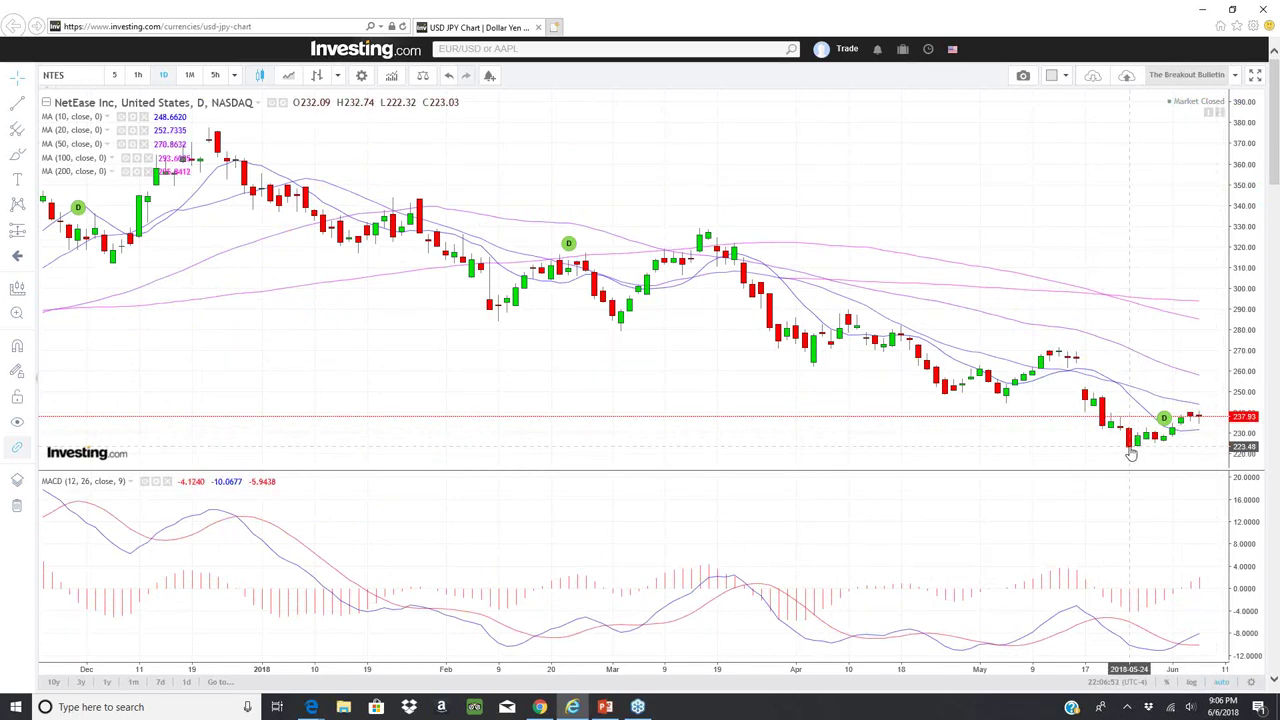
{"action": "left_click", "coordinate": [1195, 14]}
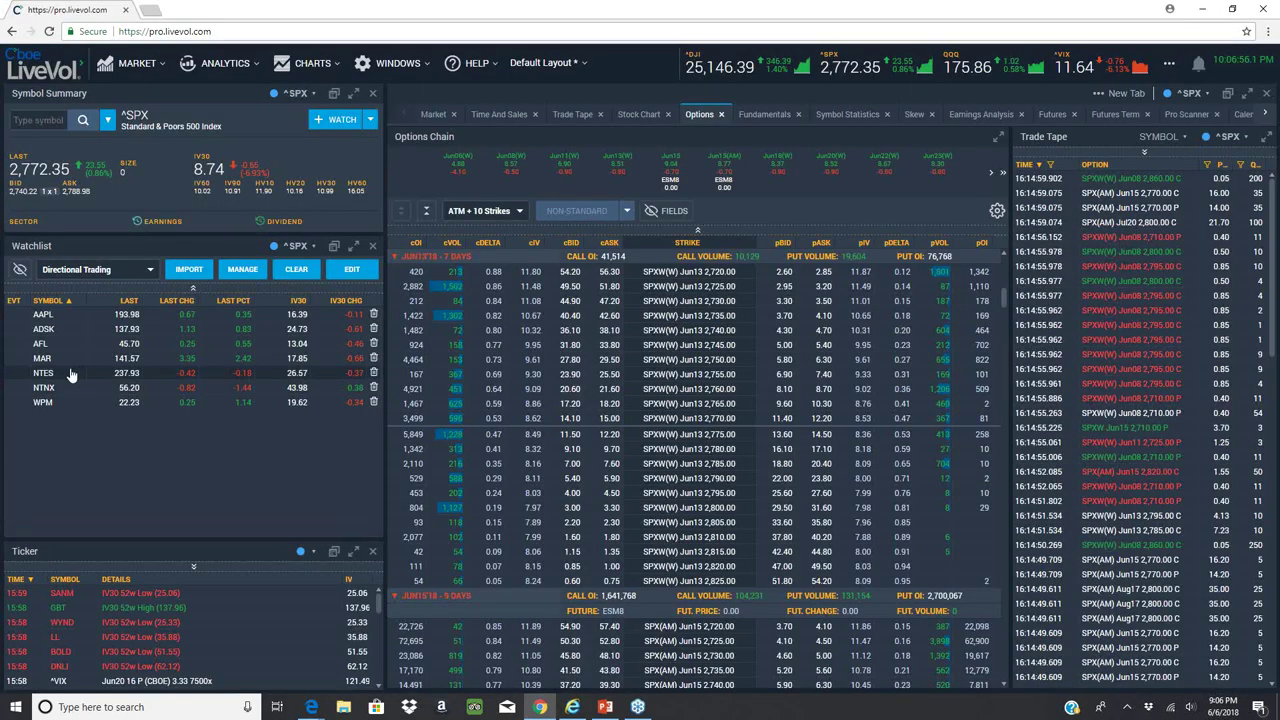
{"action": "left_click", "coordinate": [64, 373]}
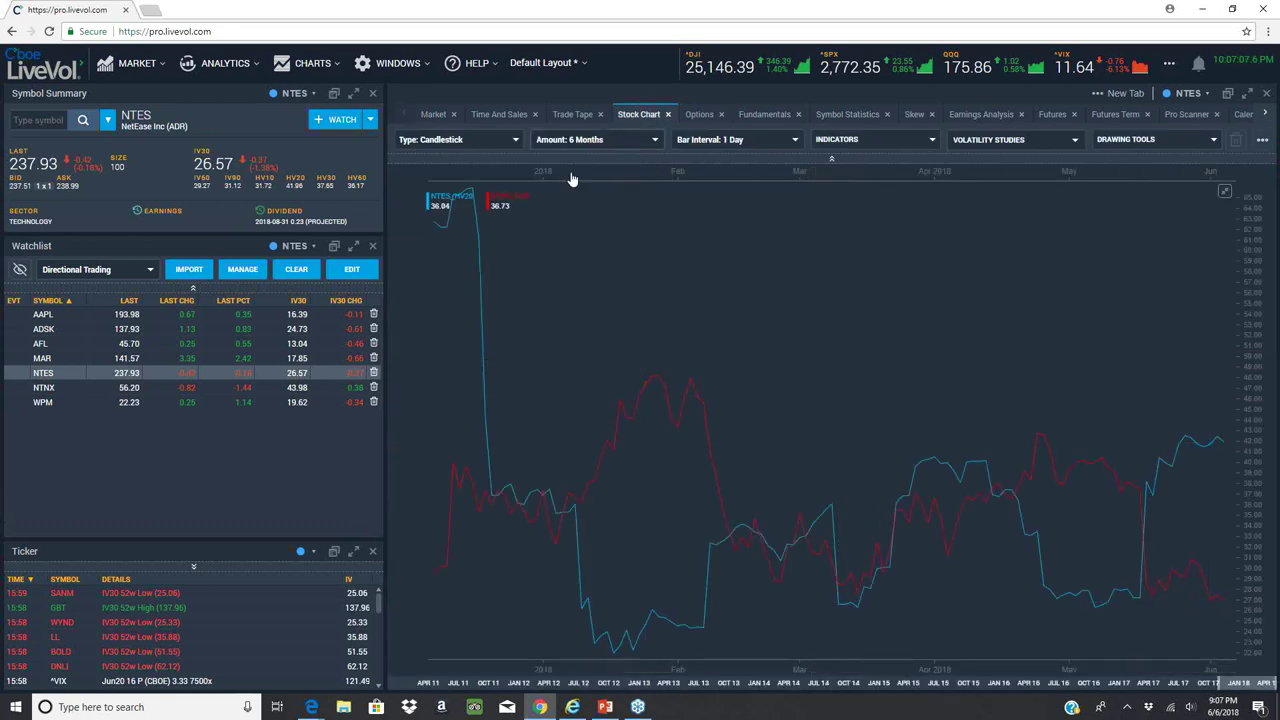
- Examine the Jun29 and Jun22 weekly expirations in NTES's options chain, and return to its price chart on Investing.com
{"action": "left_click", "coordinate": [699, 114]}
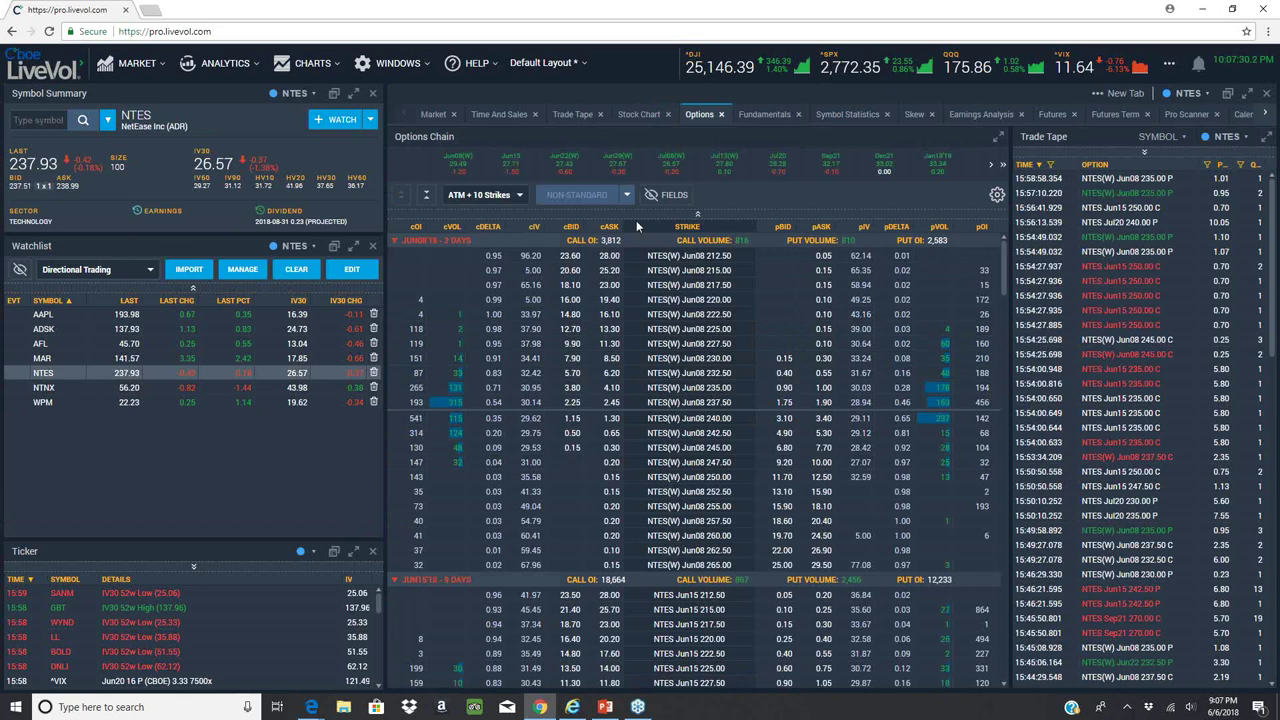
{"action": "left_click", "coordinate": [610, 168]}
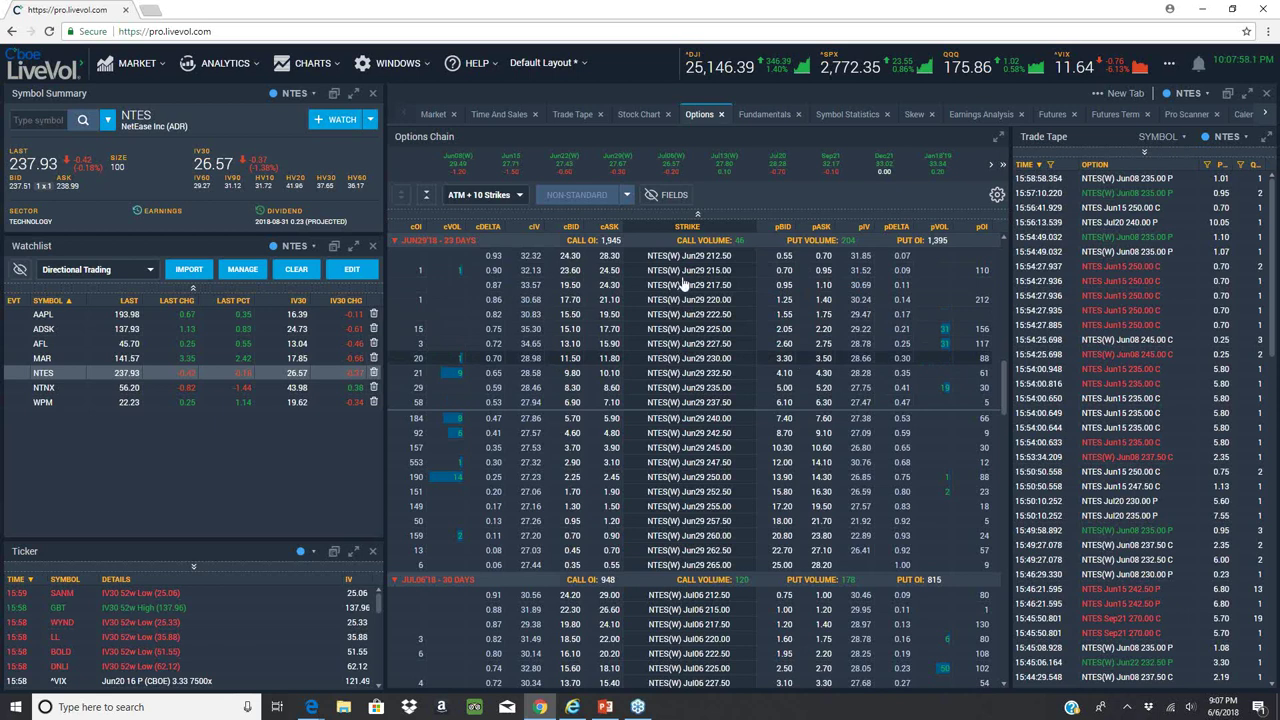
{"action": "scroll", "coordinate": [703, 320], "scroll_direction": "up", "scroll_amount": 3}
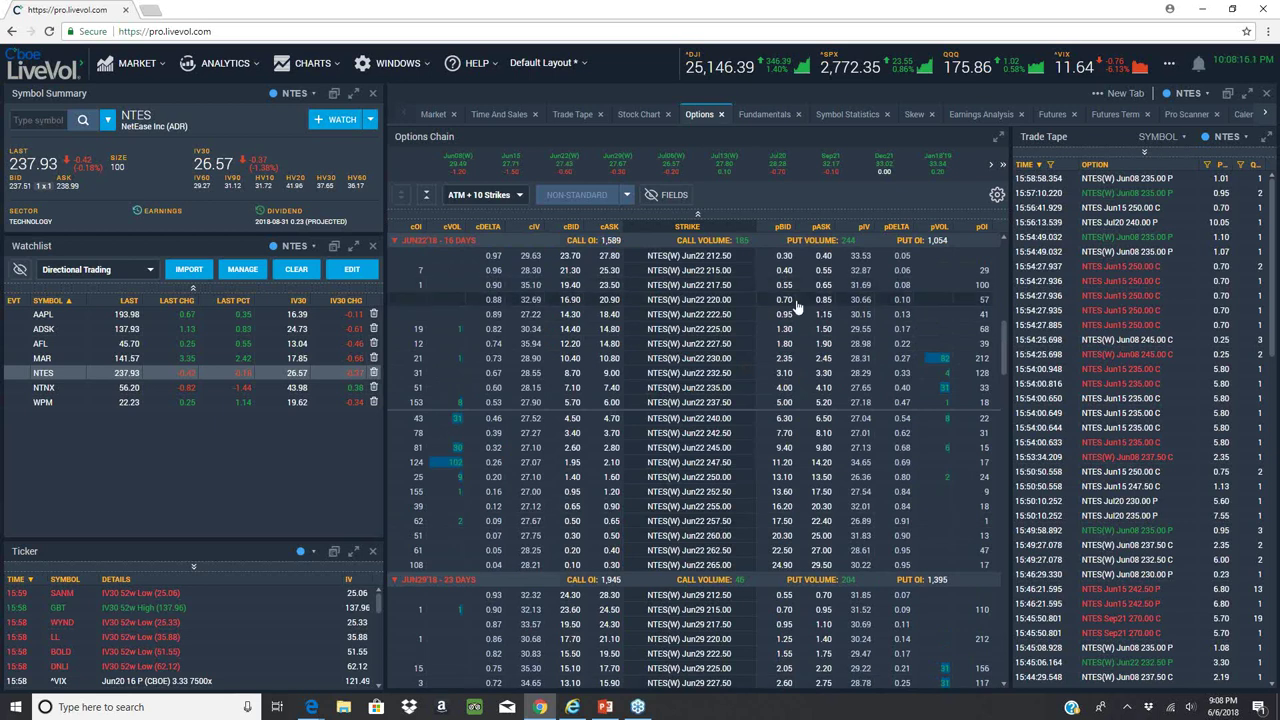
{"action": "left_click", "coordinate": [572, 707]}
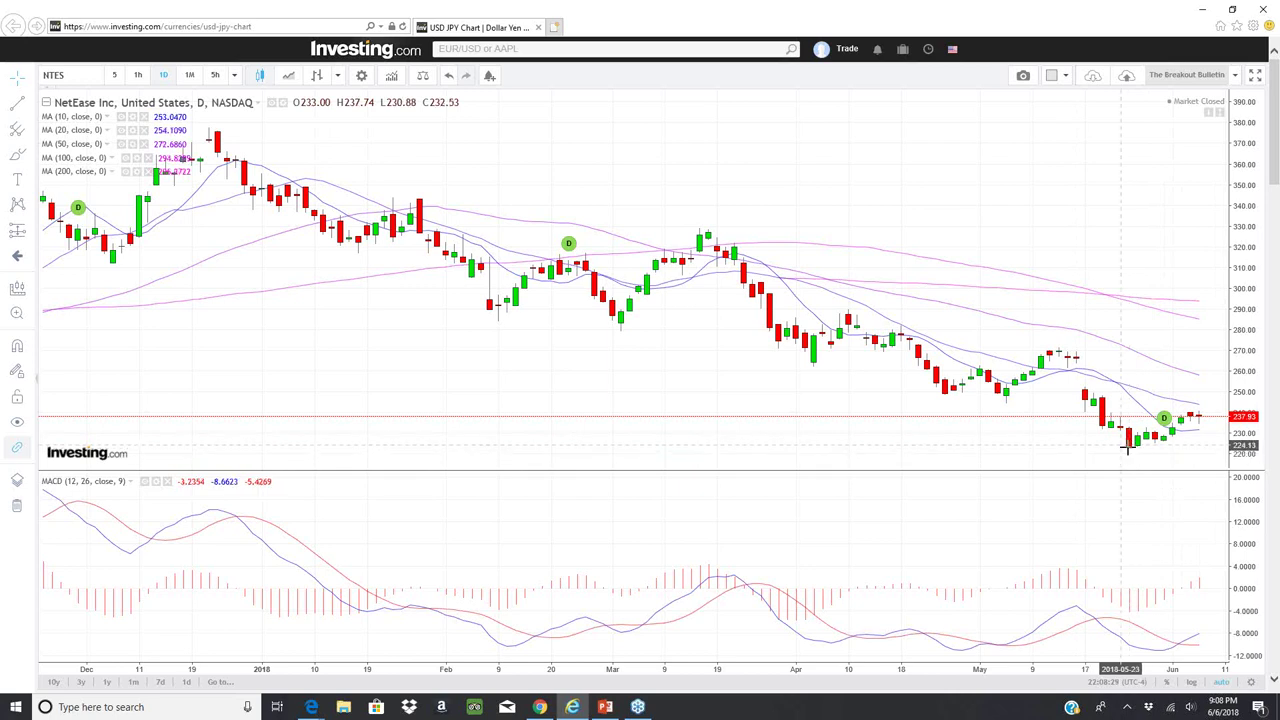
- Review the NTNX price chart on Investing.com, and view NTNX's historical and implied volatility chart in LiveVol
{"action": "mouse_move", "coordinate": [580, 712]}
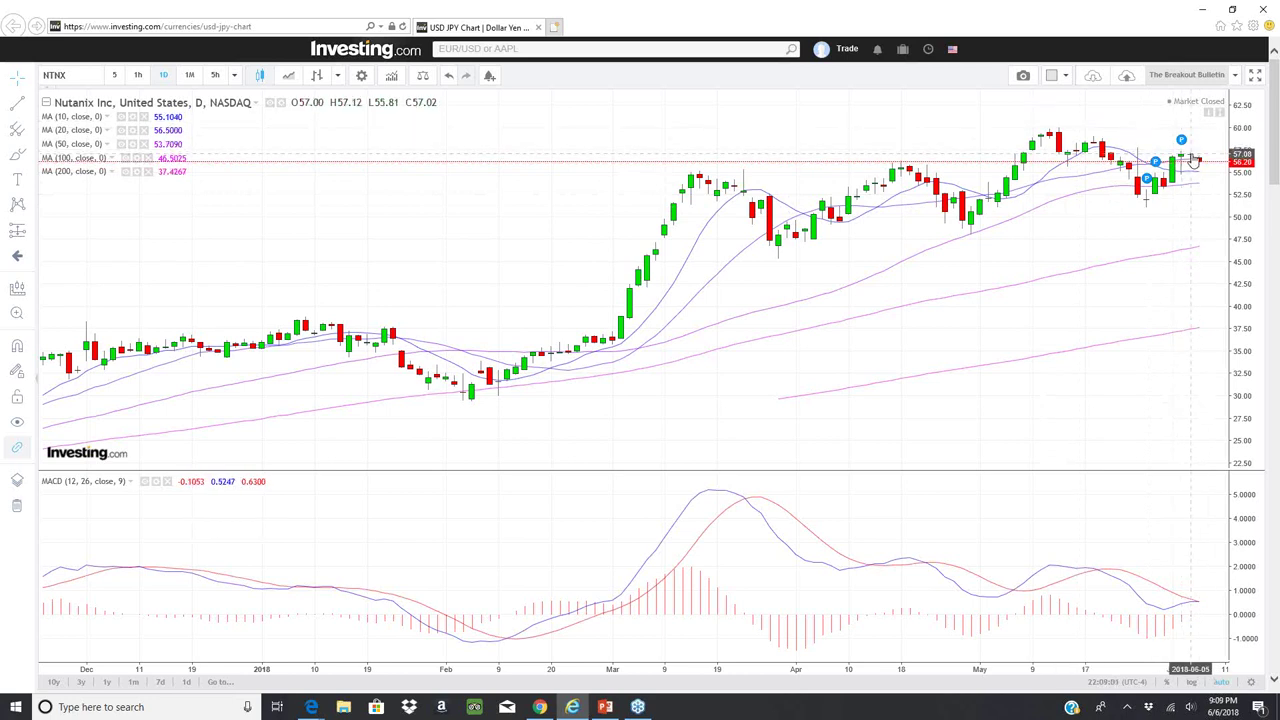
{"action": "mouse_move", "coordinate": [1155, 162]}
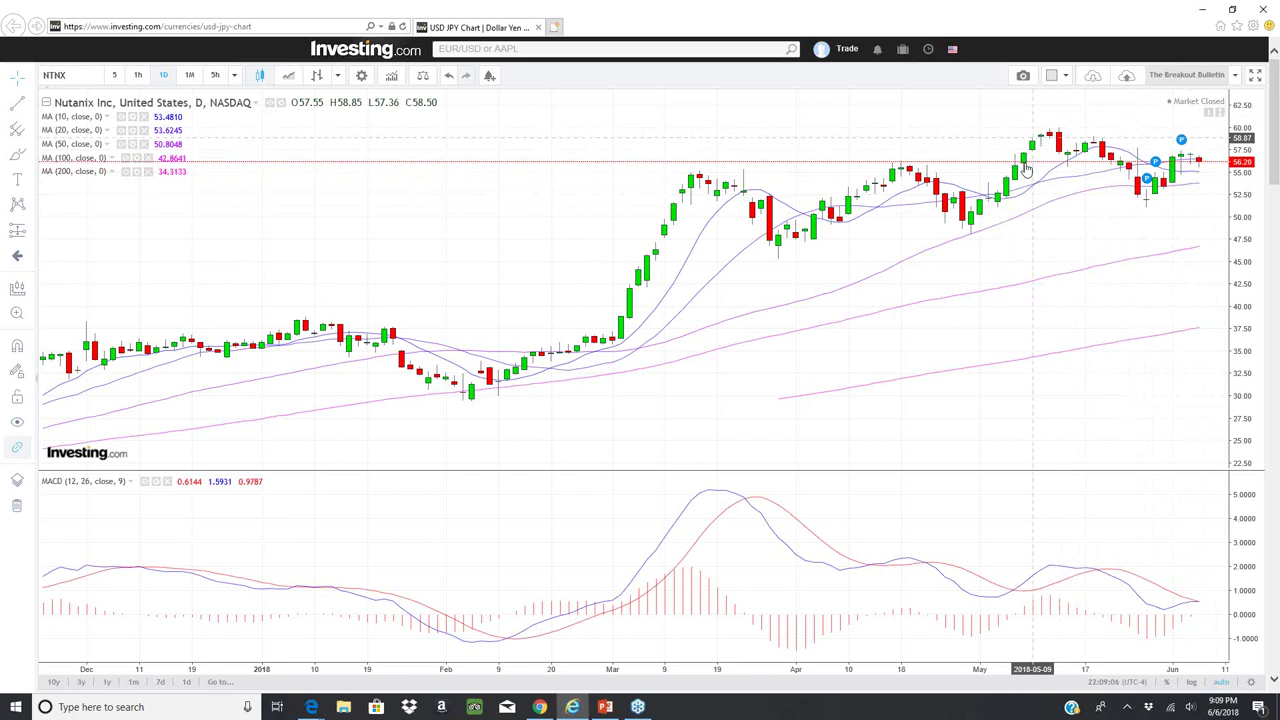
{"action": "left_click", "coordinate": [1205, 12]}
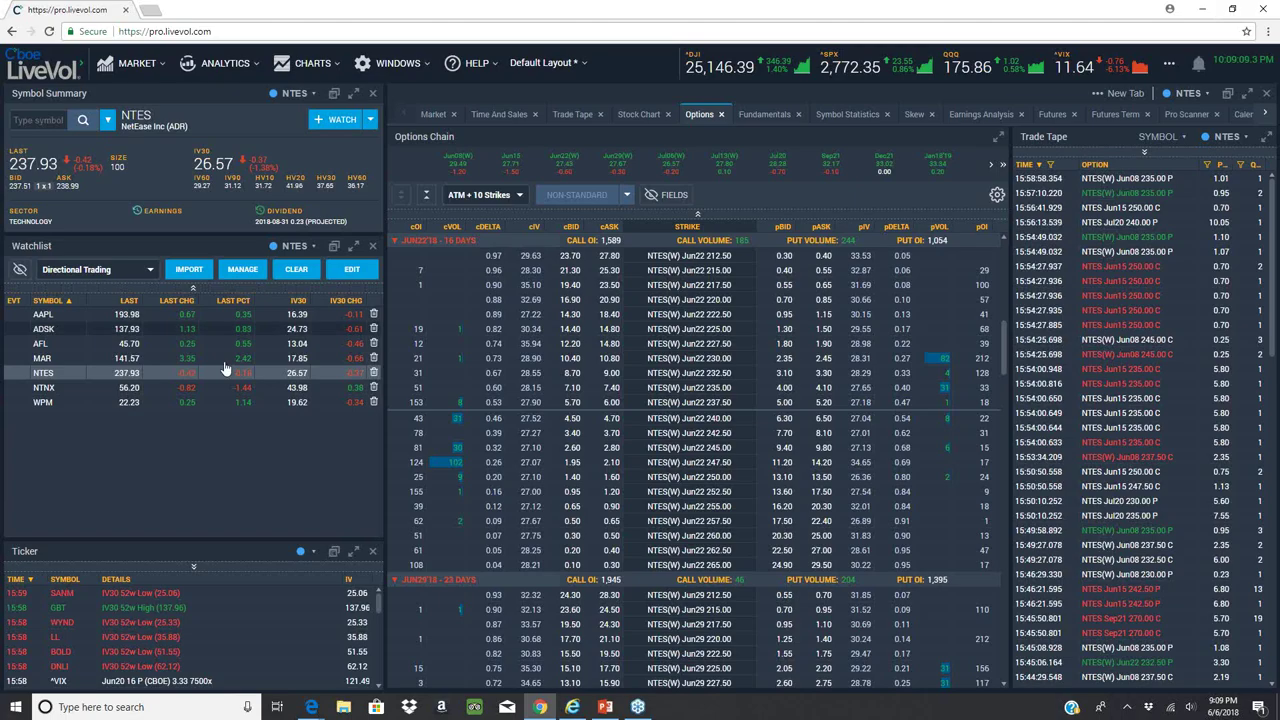
{"action": "left_click", "coordinate": [70, 387]}
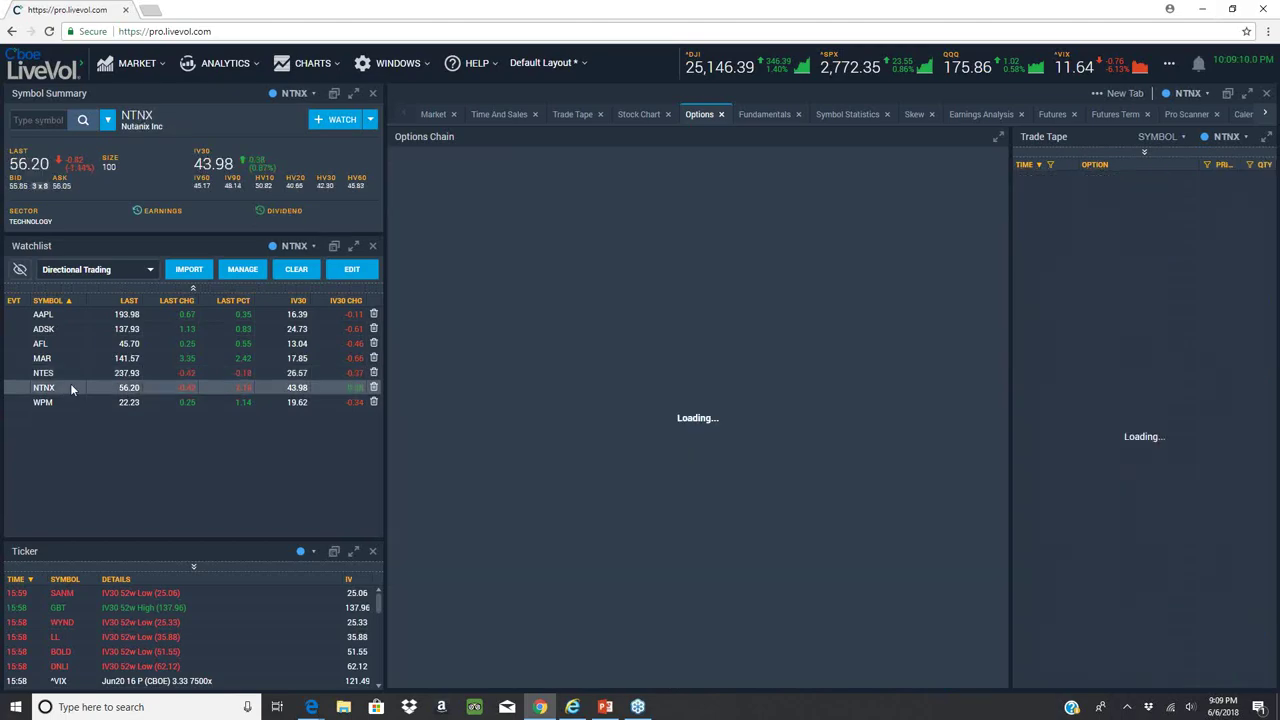
{"action": "left_click", "coordinate": [631, 117]}
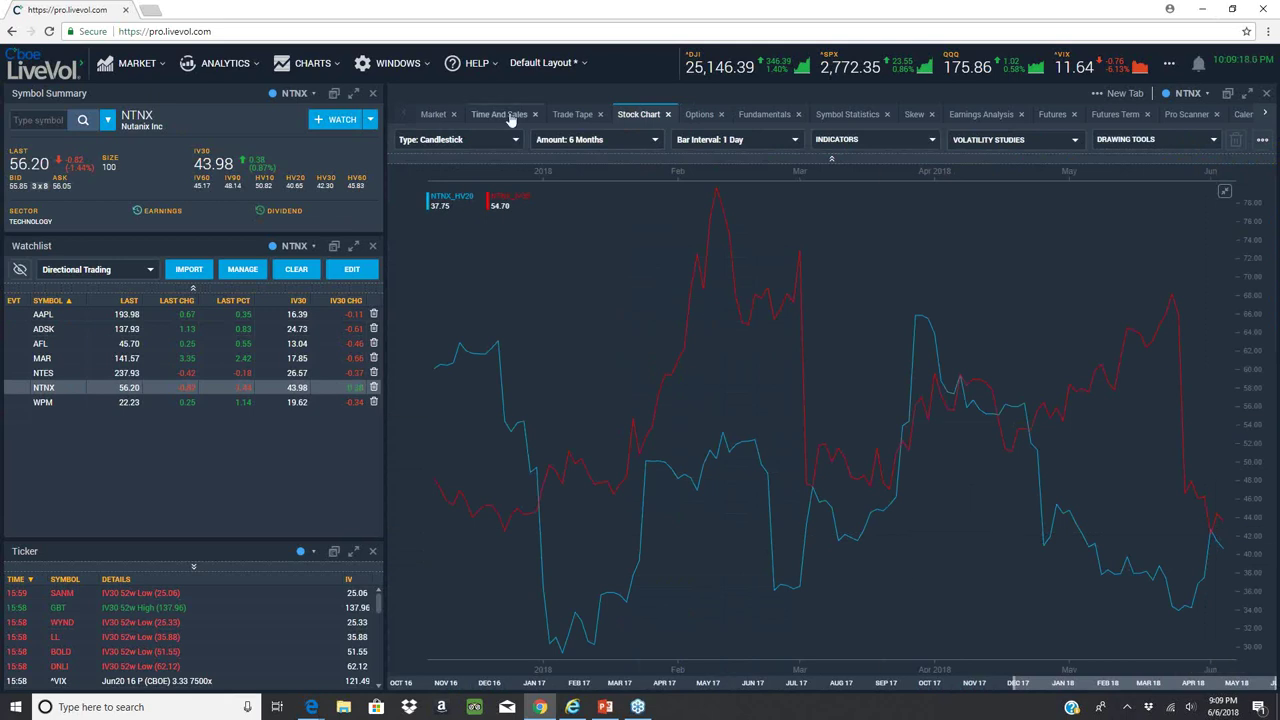
- Open NTNX's options chain and examine the Jun15 and Jul20 expirations, rechecking the price chart on Investing.com
{"action": "left_click", "coordinate": [563, 117]}
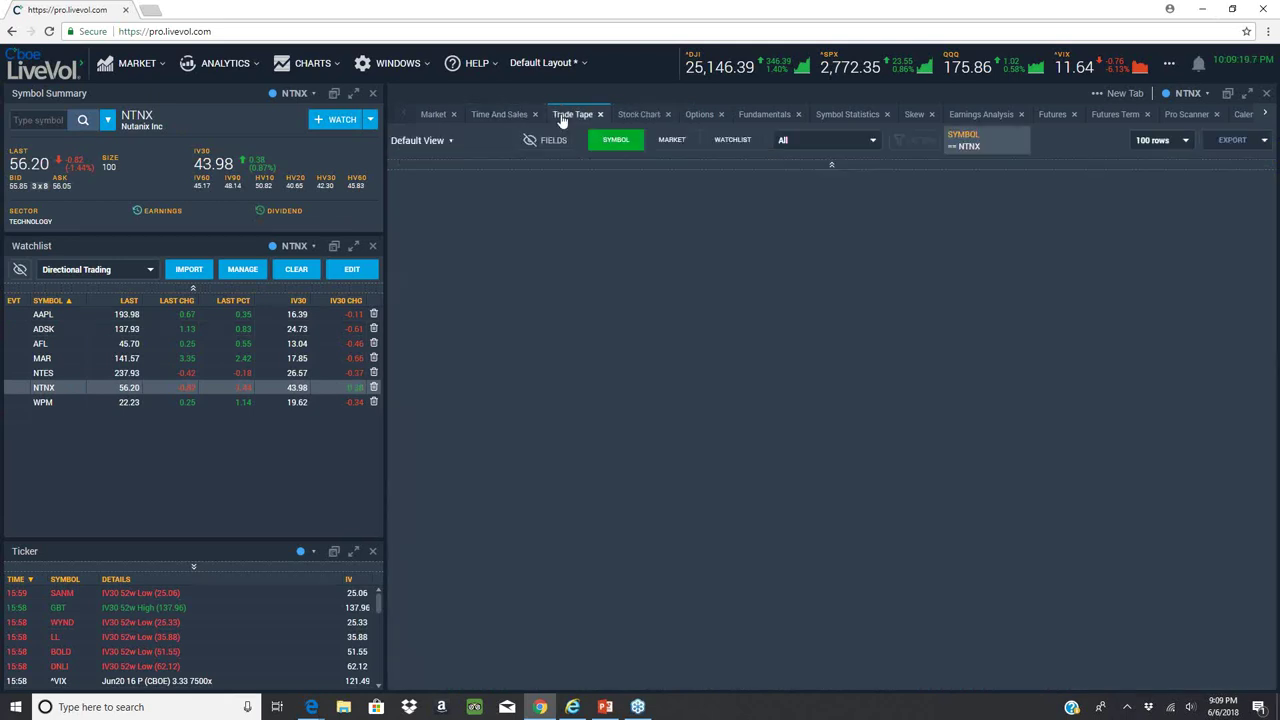
{"action": "left_click", "coordinate": [699, 114]}
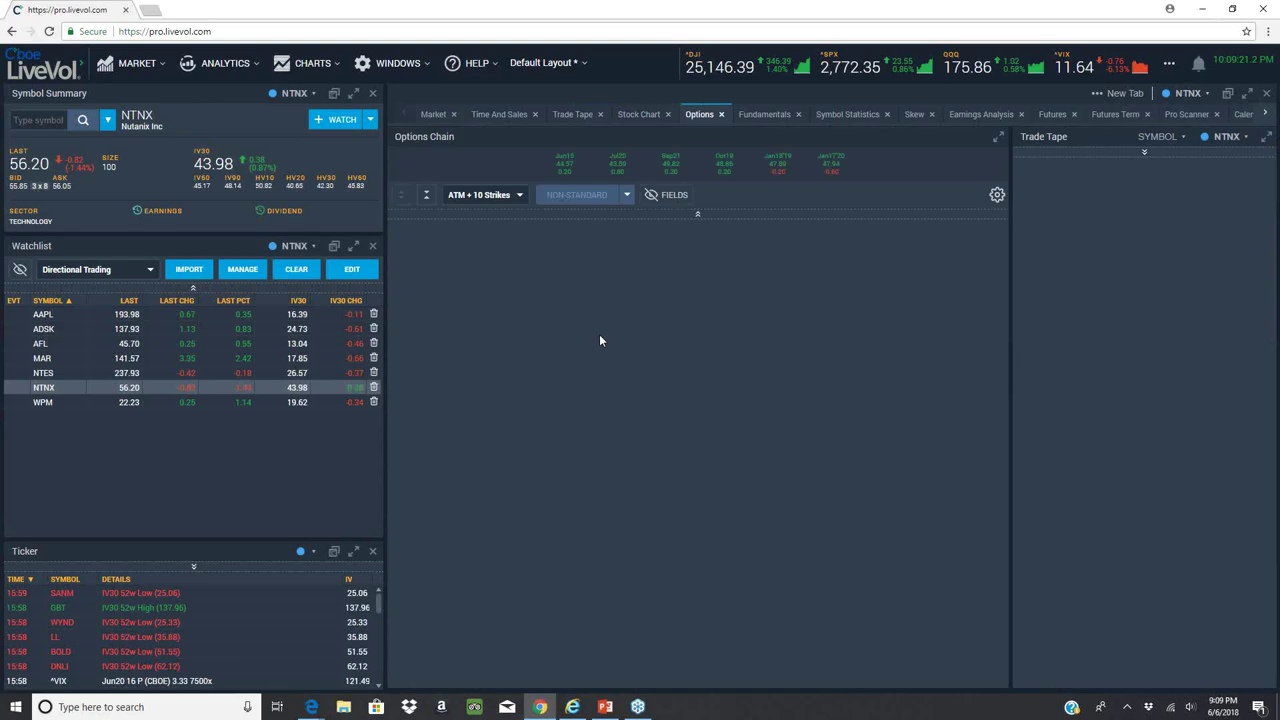
{"action": "scroll", "coordinate": [598, 393], "scroll_direction": "down", "scroll_amount": 5}
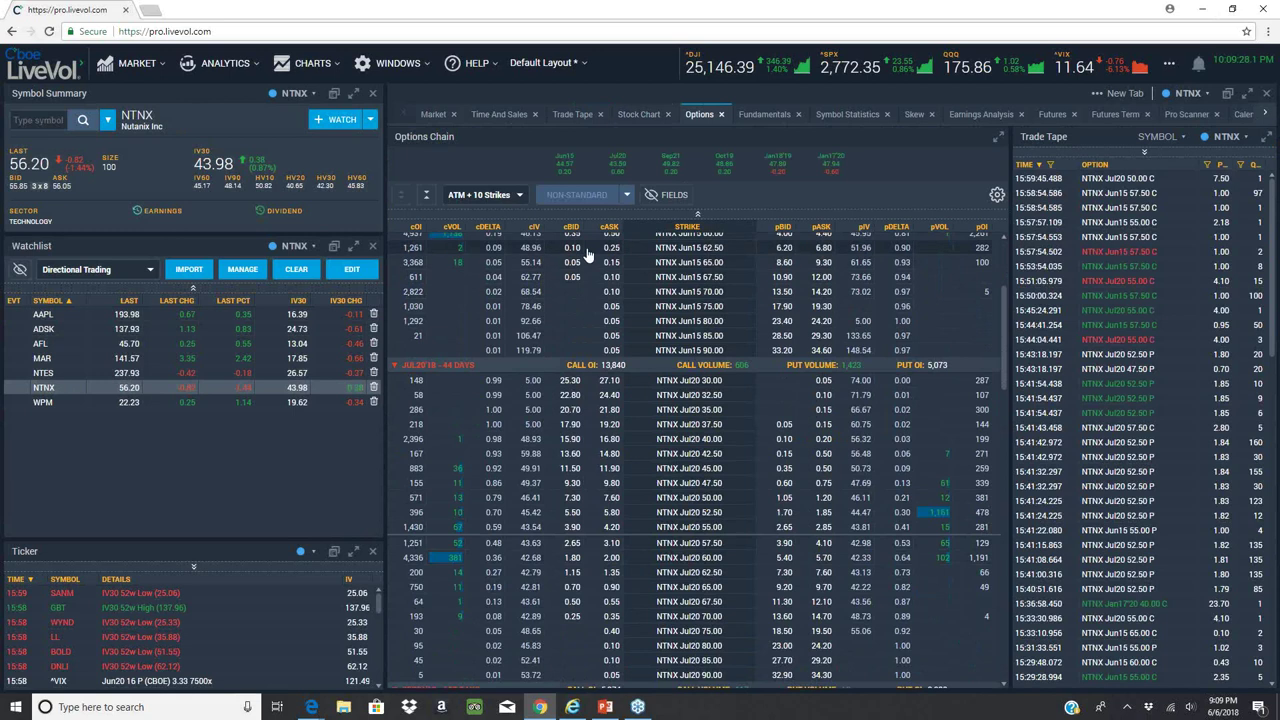
{"action": "scroll", "coordinate": [589, 255], "scroll_direction": "up", "scroll_amount": 2}
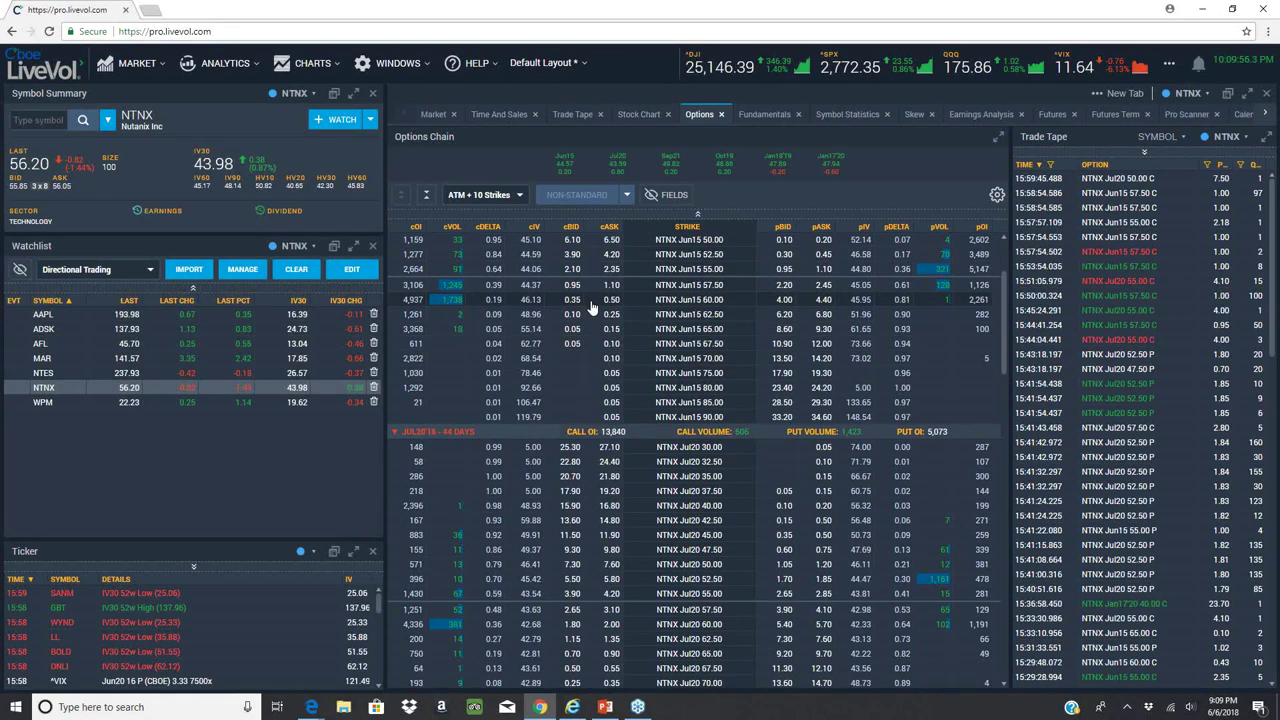
{"action": "left_click", "coordinate": [575, 707]}
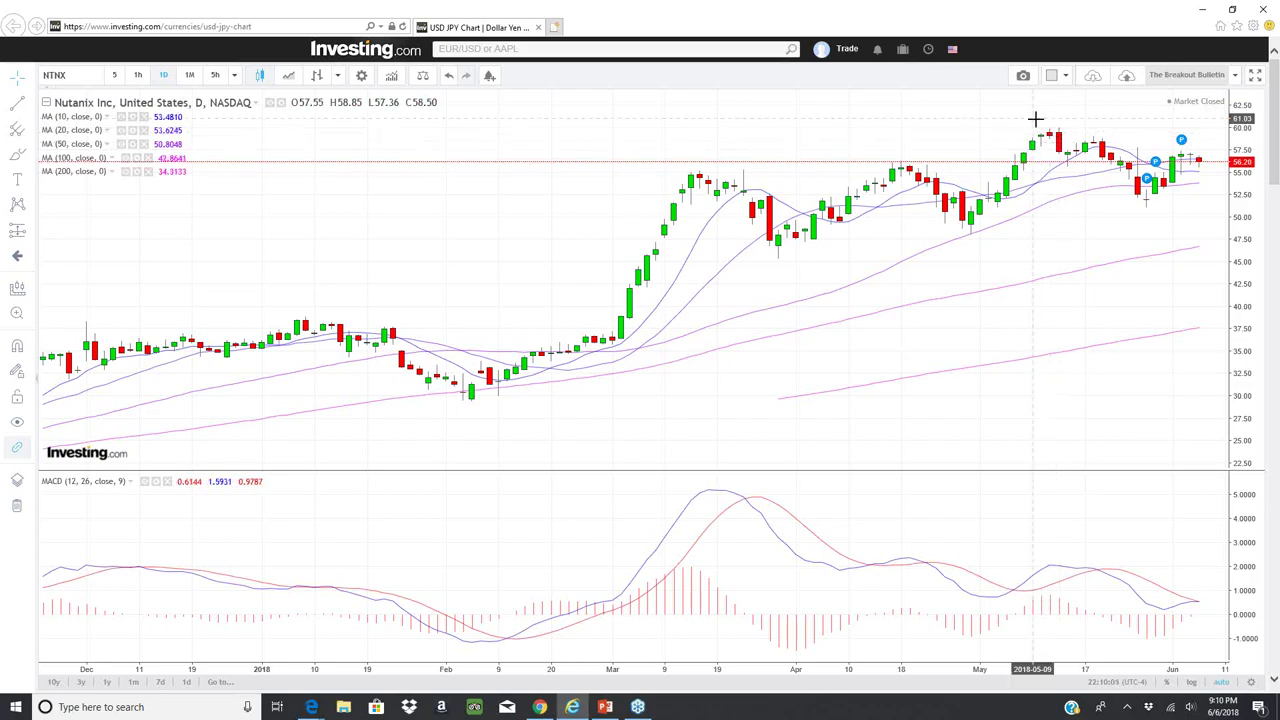
{"action": "left_click", "coordinate": [1214, 11]}
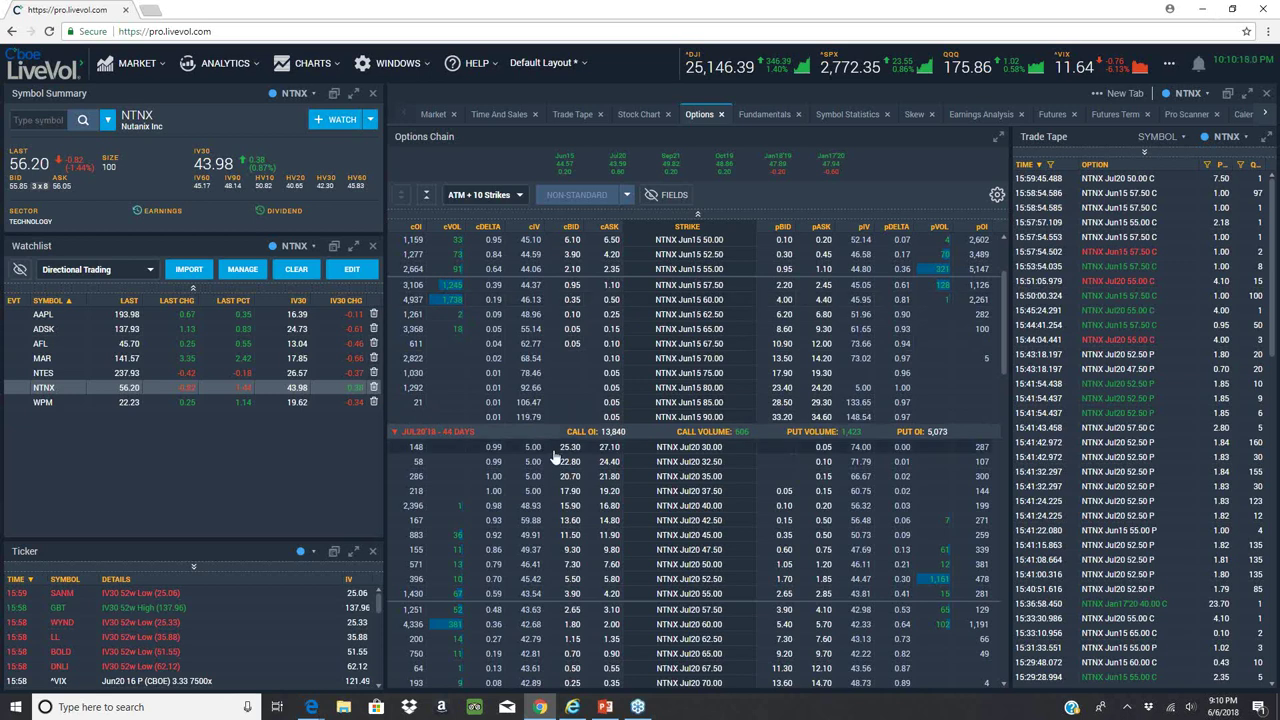
- Switch to the PowerPoint slide show, advance to The Breakout Bulletin slide, and review the AMD price chart on Investing.com
{"action": "left_click", "coordinate": [605, 708]}
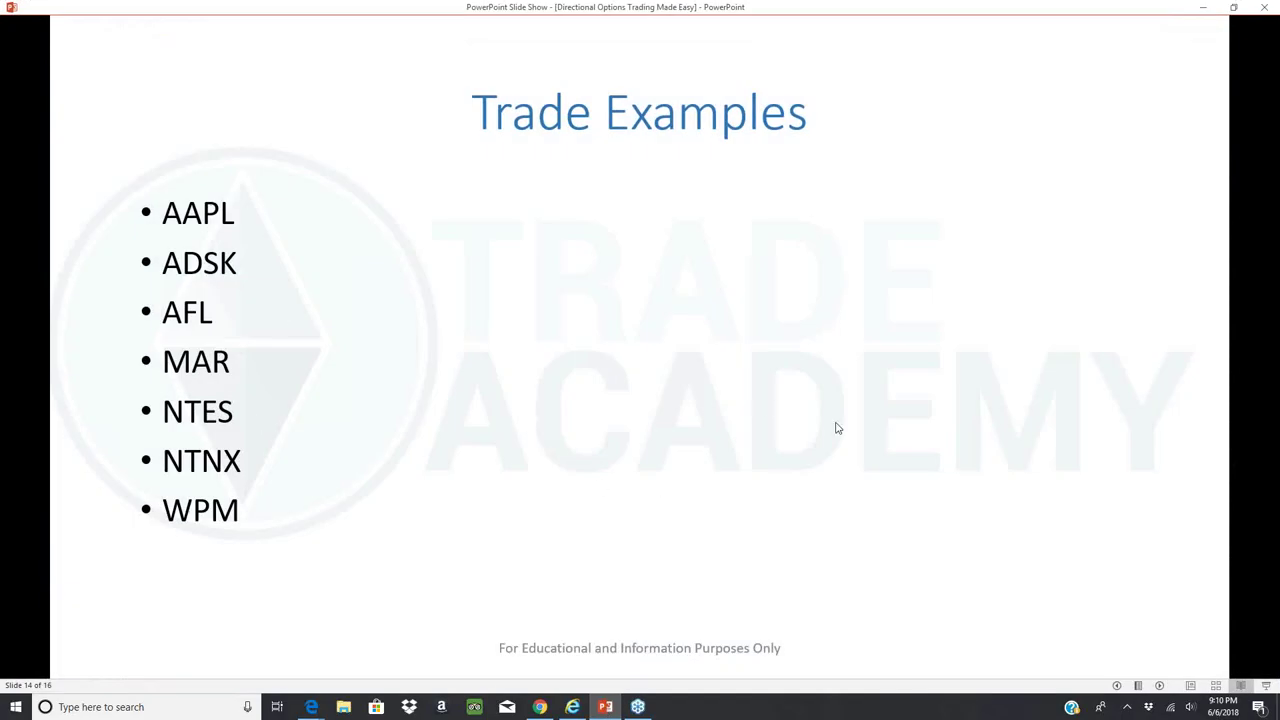
{"action": "left_click", "coordinate": [1025, 346]}
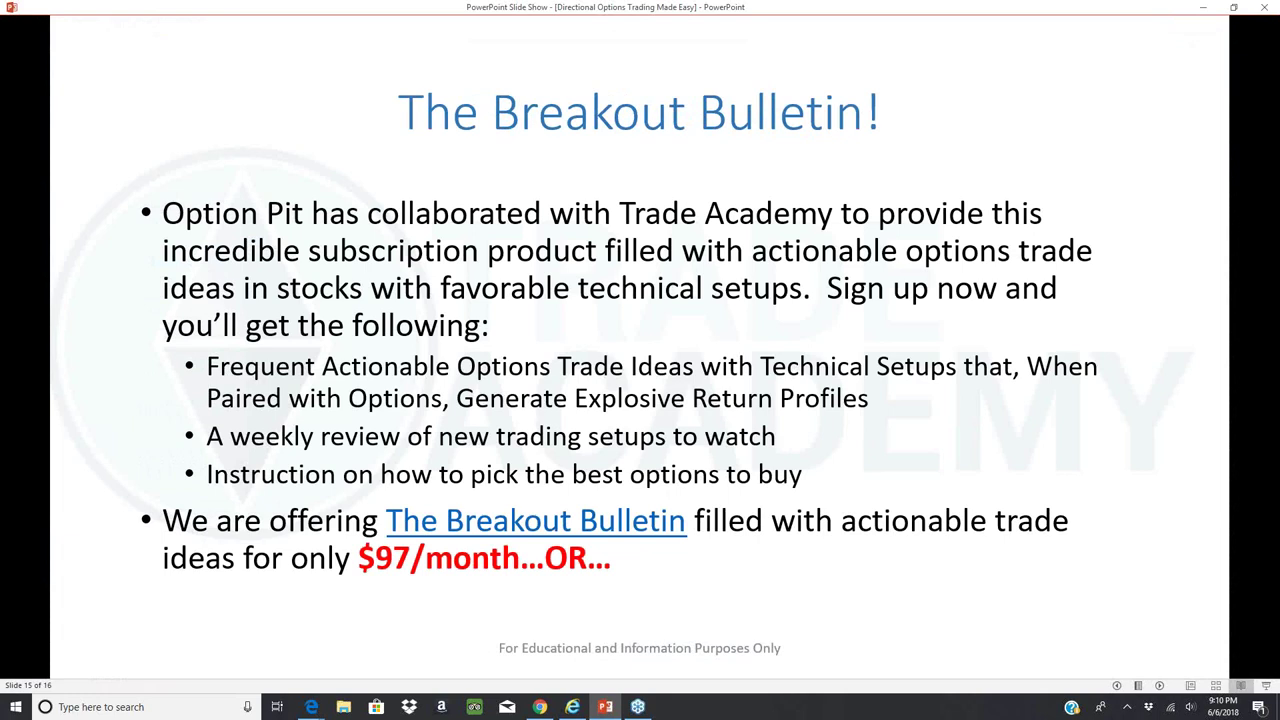
{"action": "left_click", "coordinate": [572, 707]}
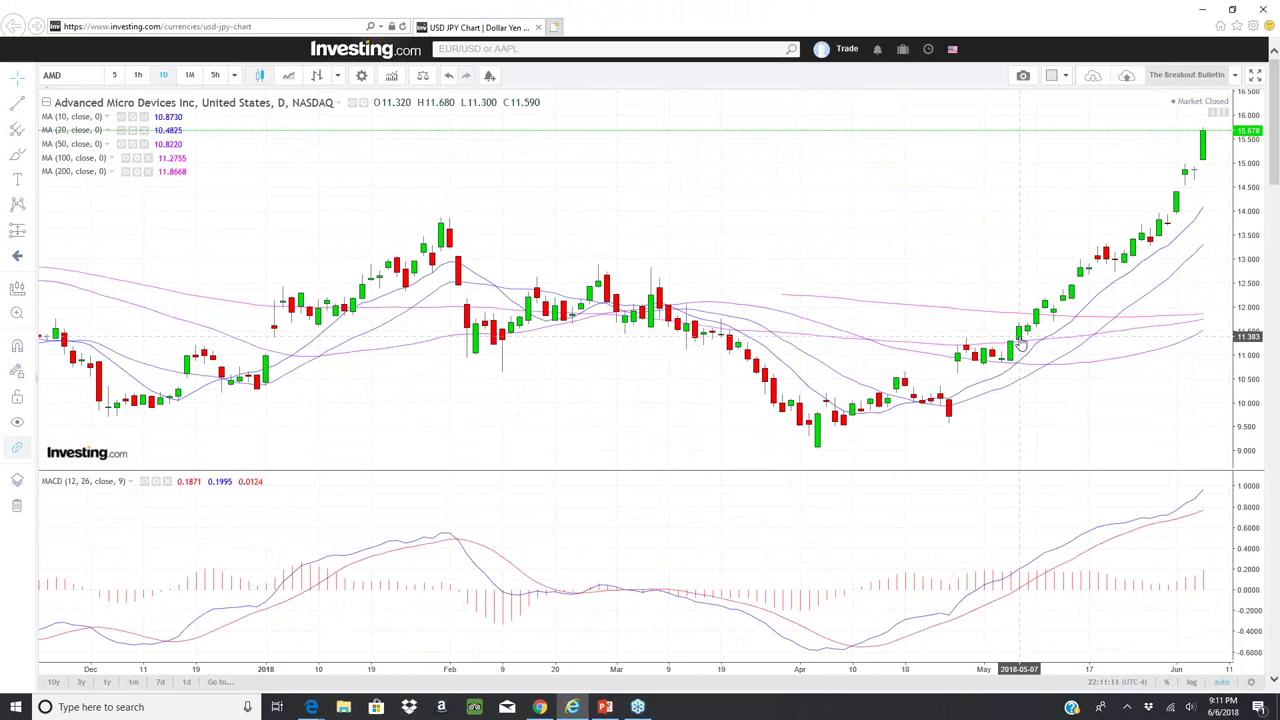
{"action": "left_click", "coordinate": [1205, 8]}
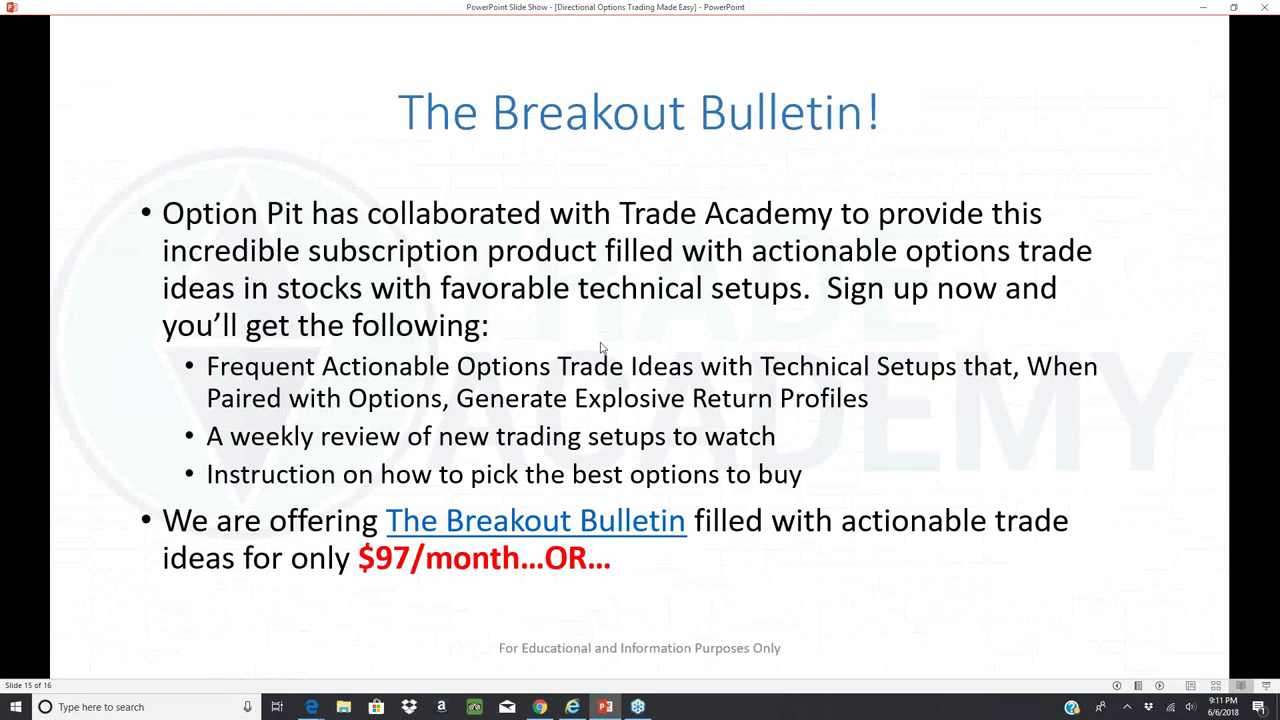
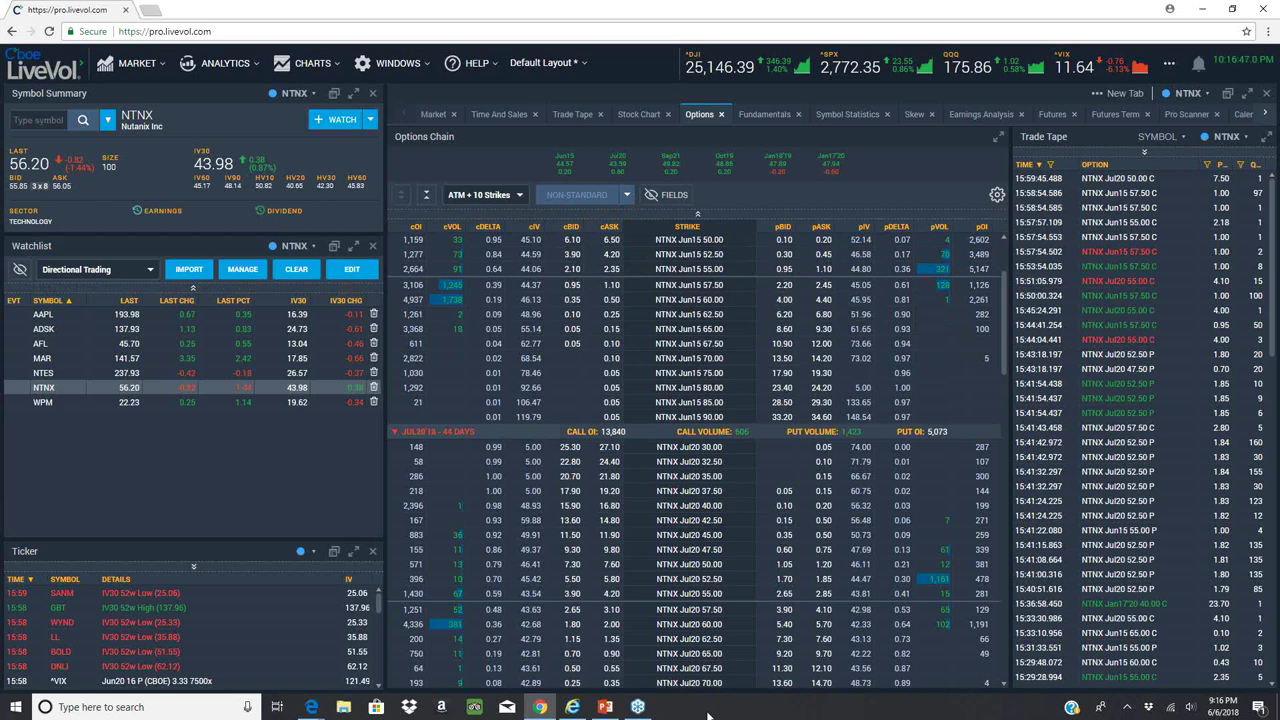
- Load FITB in LiveVol and view its options chain
{"action": "left_click", "coordinate": [50, 123]}
{"action": "type", "text": "FITB"}
{"action": "key", "text": "Return"}
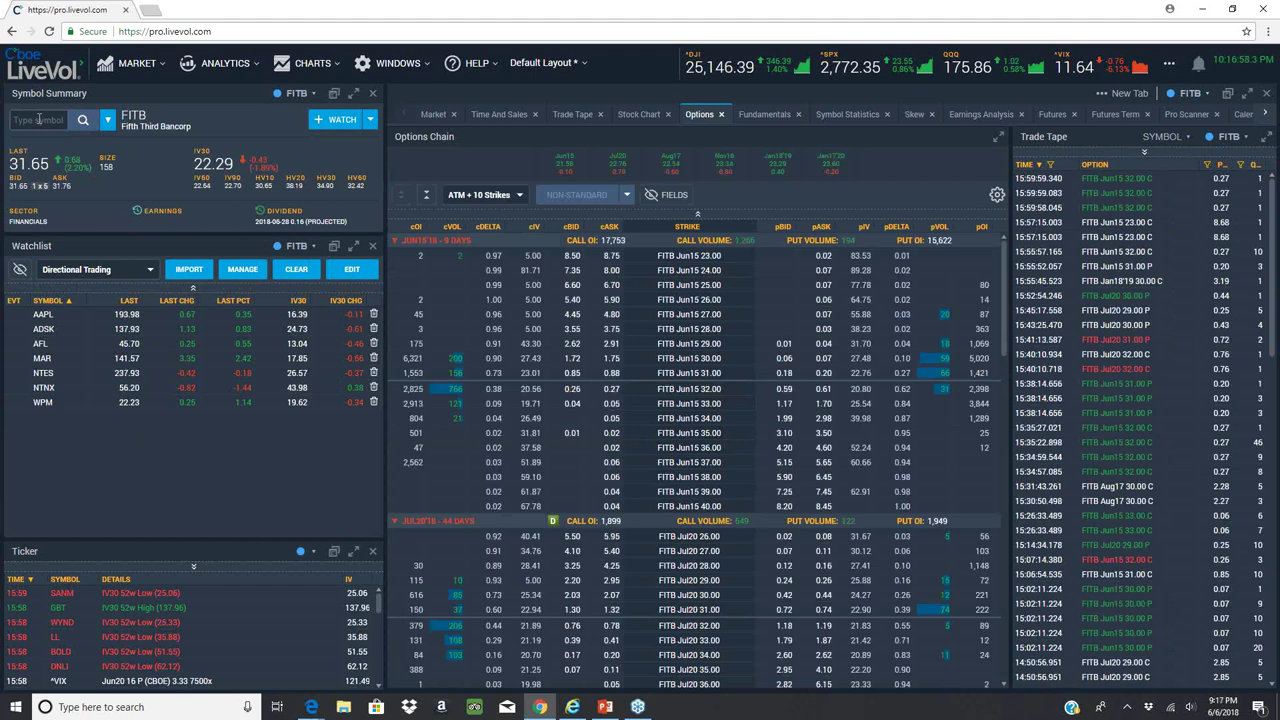
- Load AMD and examine its Jun29 weekly options alongside its historical and implied volatility chart
{"action": "type", "text": "AMD"}
{"action": "key", "text": "Return"}
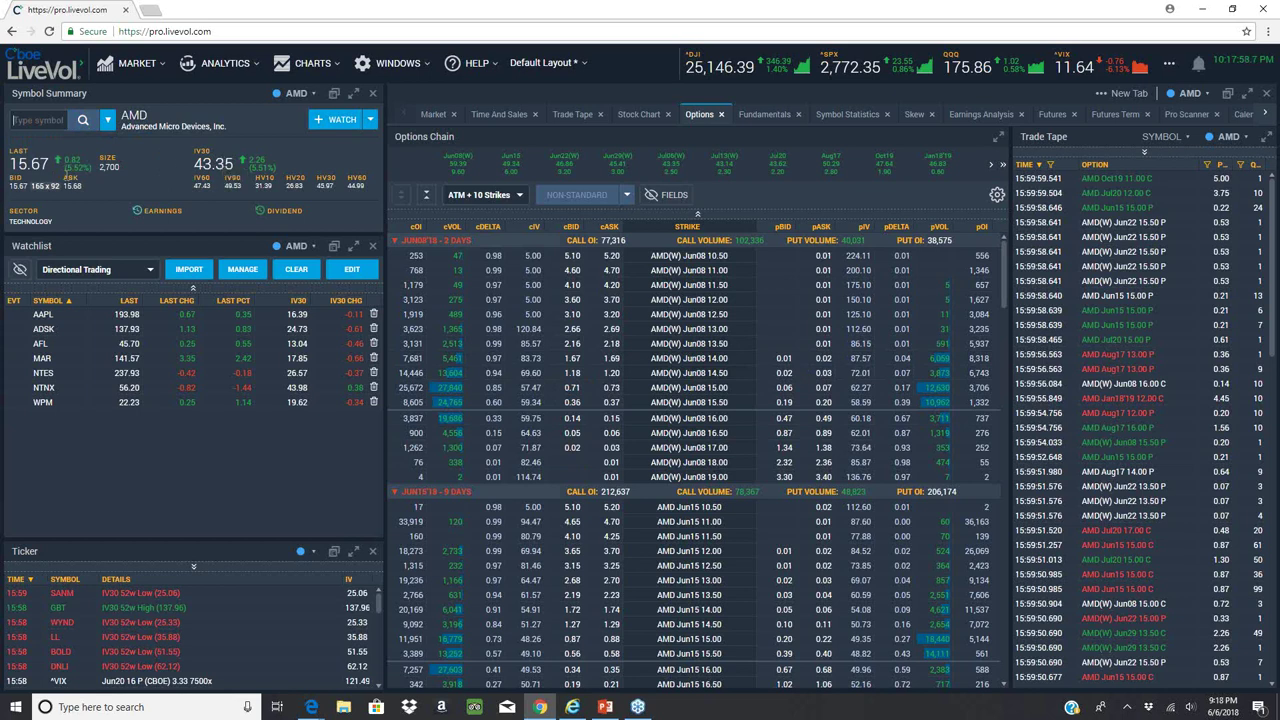
{"action": "left_click", "coordinate": [529, 441]}
{"action": "scroll", "coordinate": [625, 370], "scroll_direction": "down", "scroll_amount": 3}
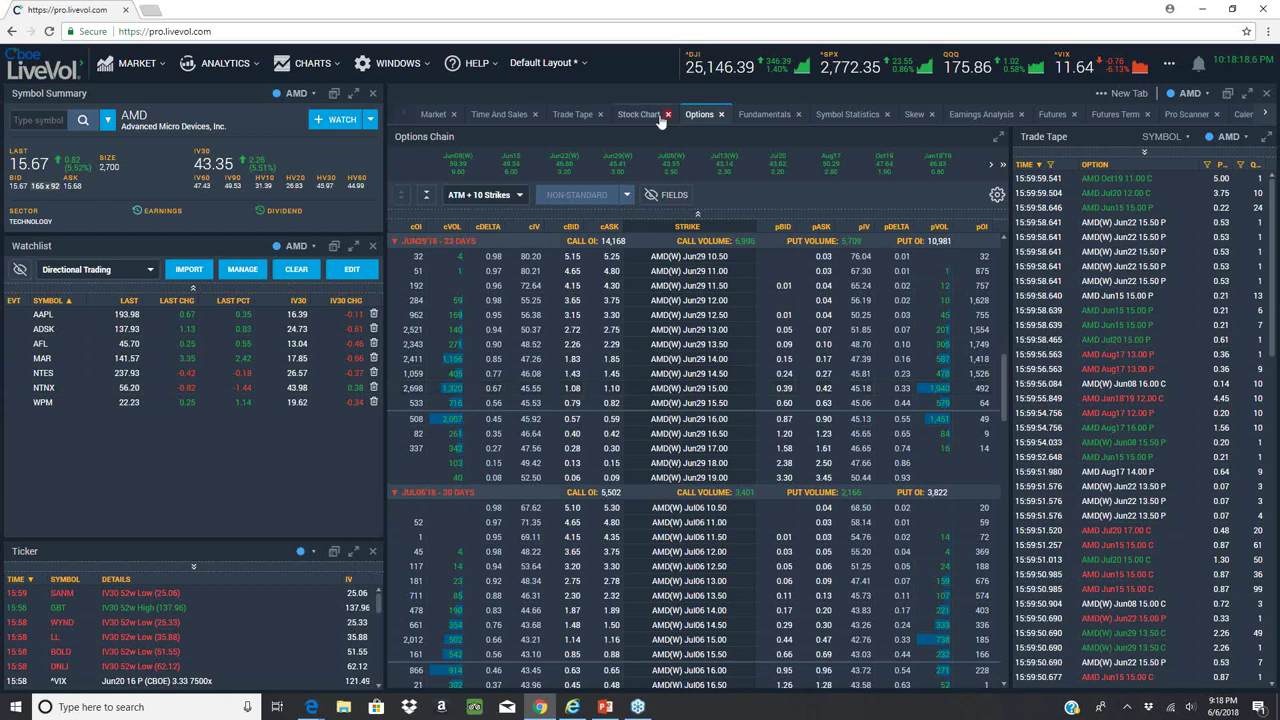
{"action": "left_click", "coordinate": [627, 116]}
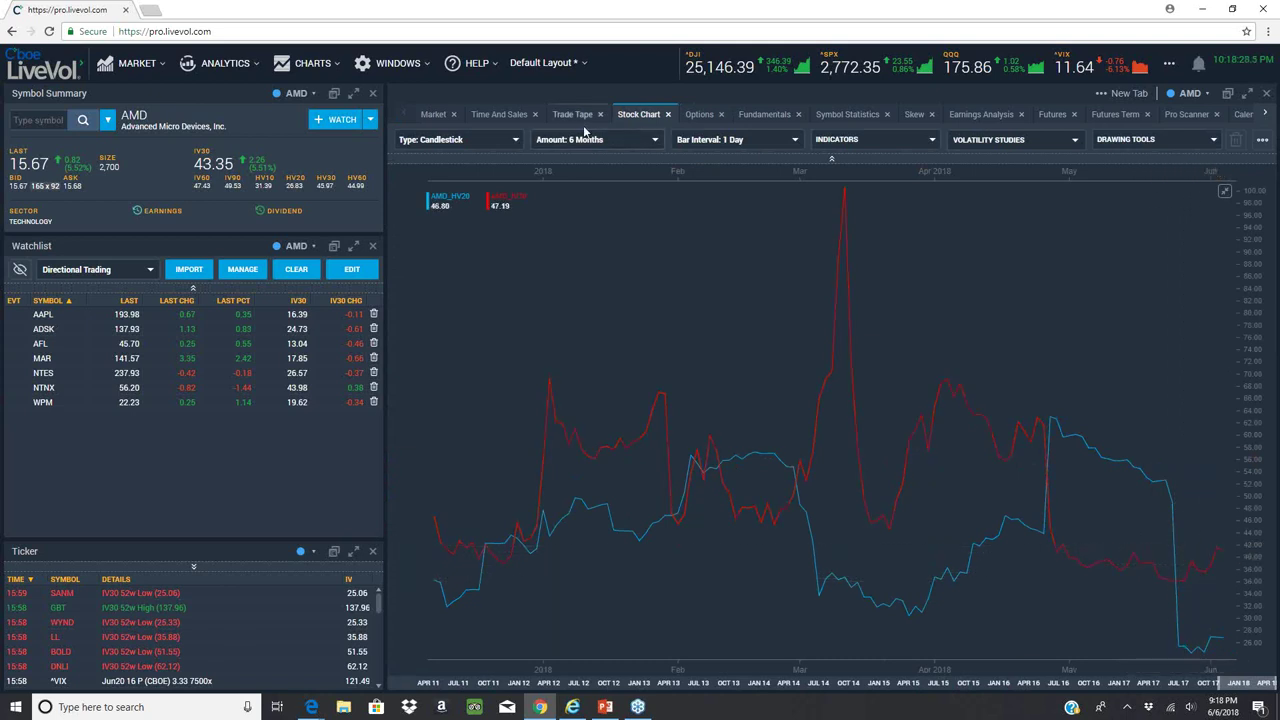
{"action": "left_click", "coordinate": [699, 114]}
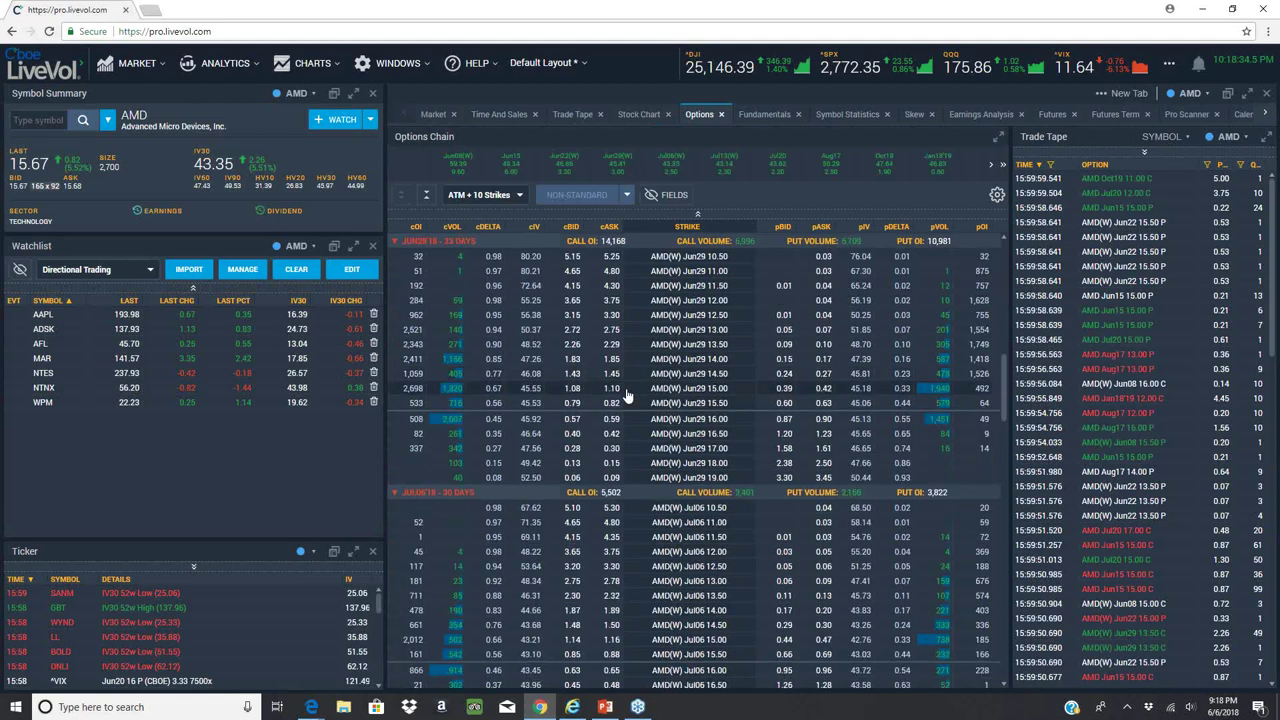
{"action": "scroll", "coordinate": [620, 392], "scroll_direction": "down", "scroll_amount": 10}
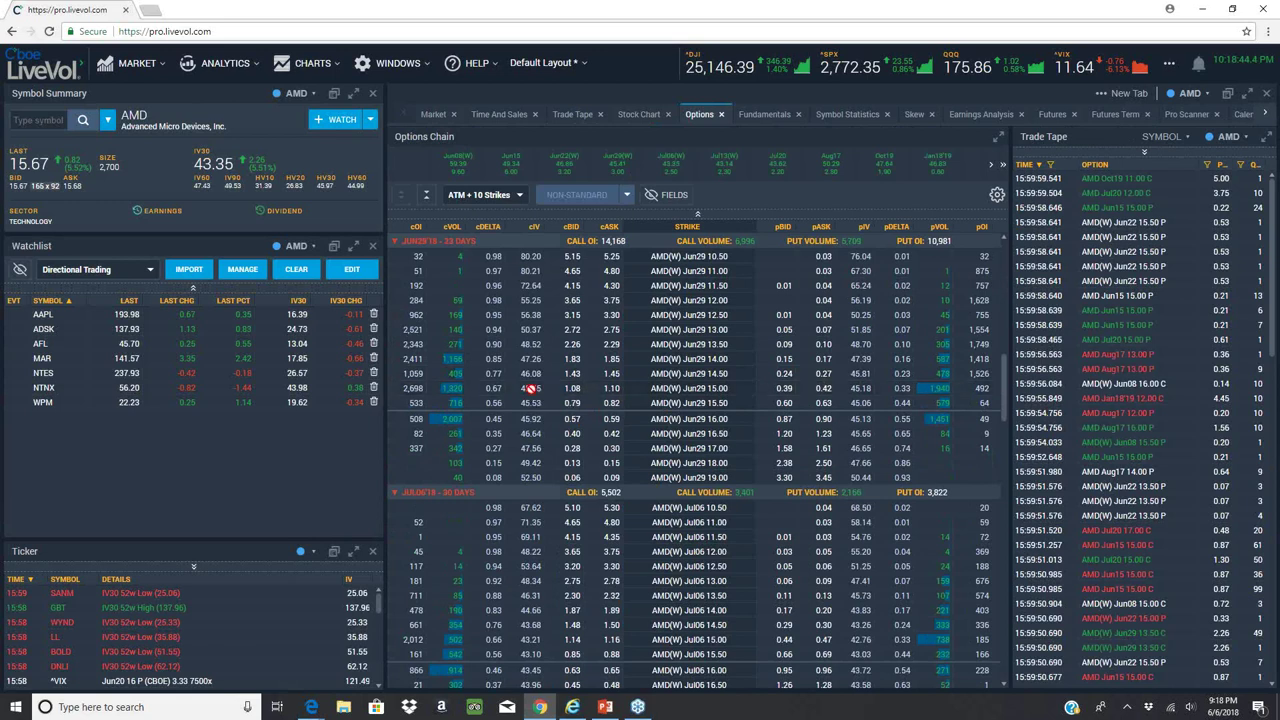
- Reload FITB and view its historical and implied volatility chart
{"action": "left_click", "coordinate": [53, 122]}
{"action": "type", "text": "FITB"}
{"action": "key", "text": "Return"}
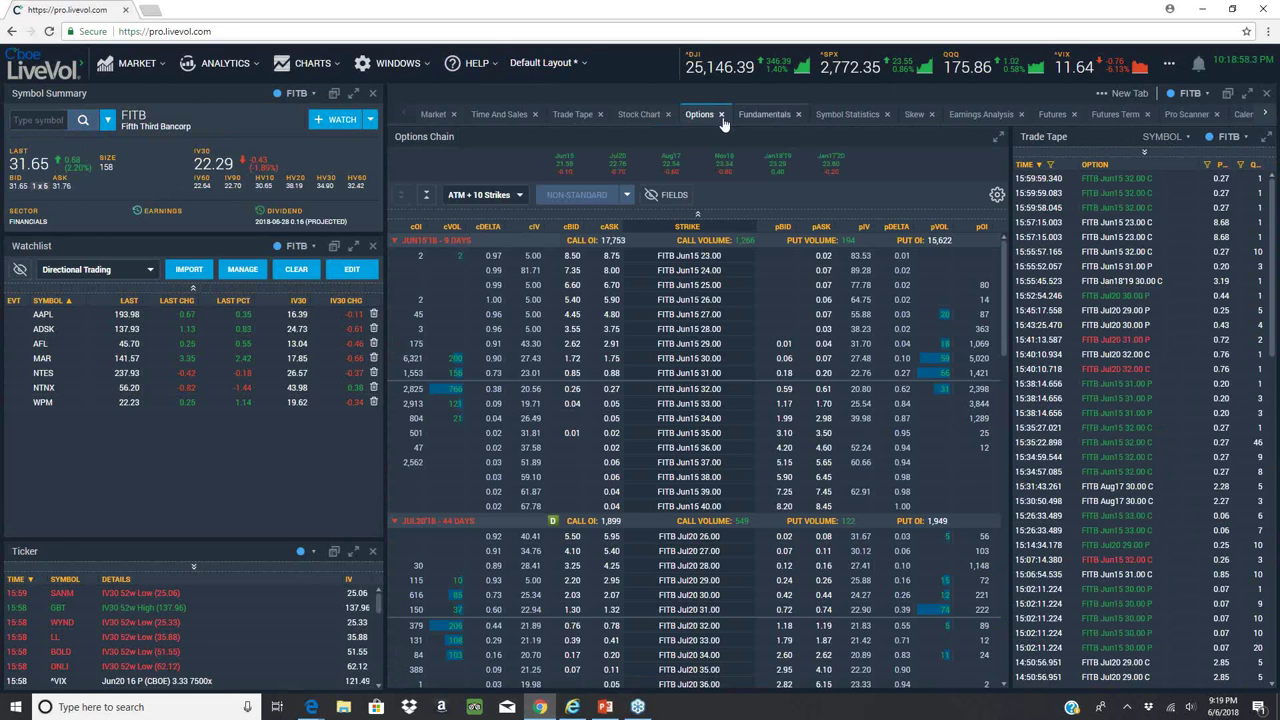
{"action": "left_click", "coordinate": [640, 116]}
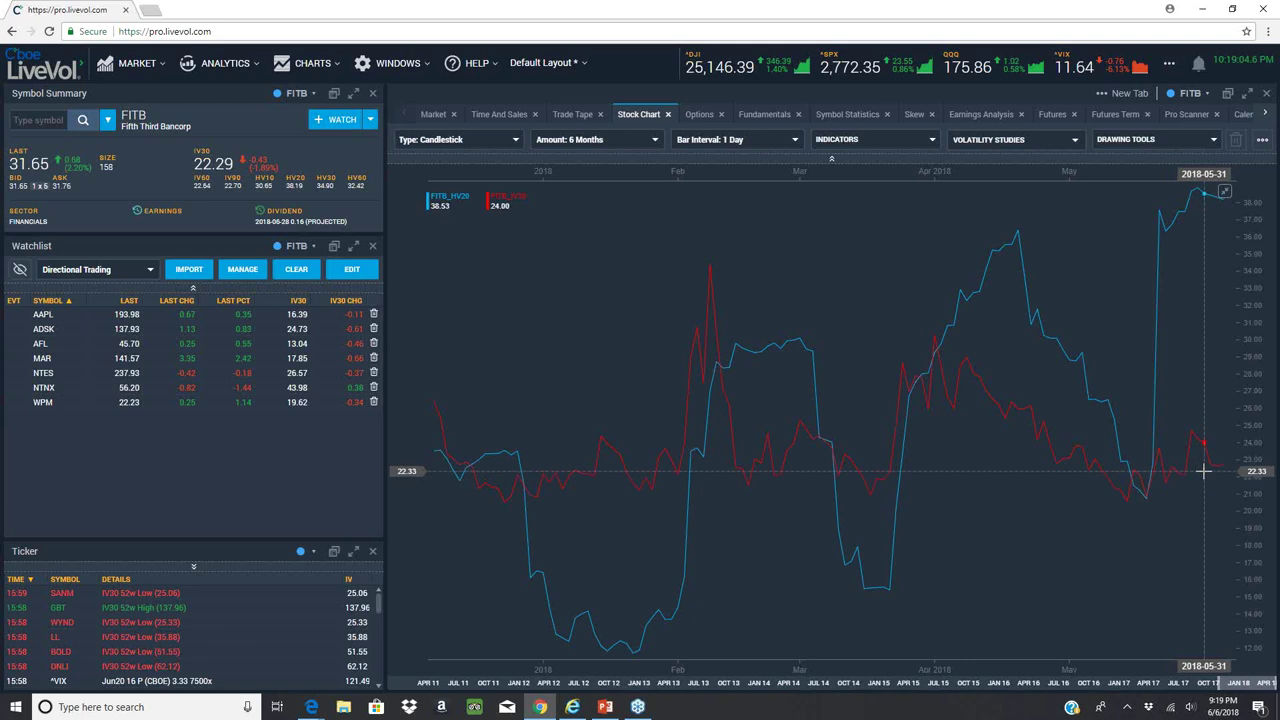
- Switch to Investing.com and load the FITB price chart
{"action": "key", "text": "alt+Tab"}
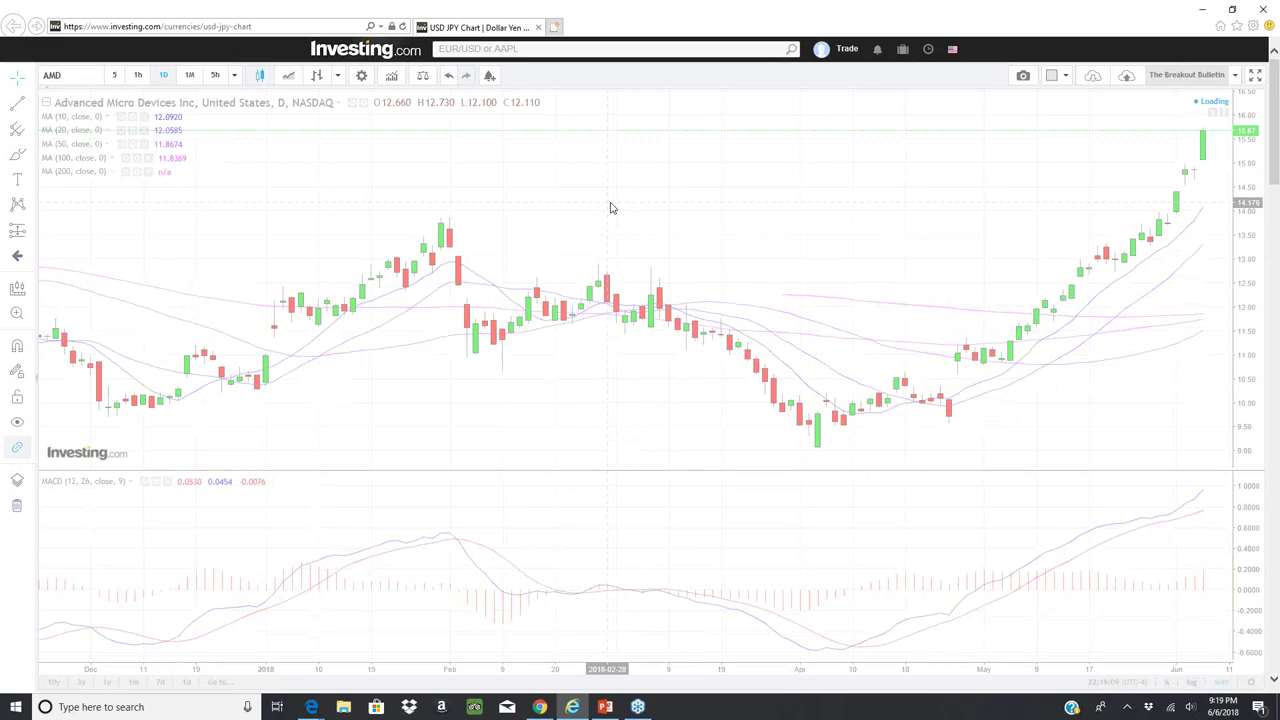
{"action": "type", "text": "FITB"}
{"action": "key", "text": "Return"}
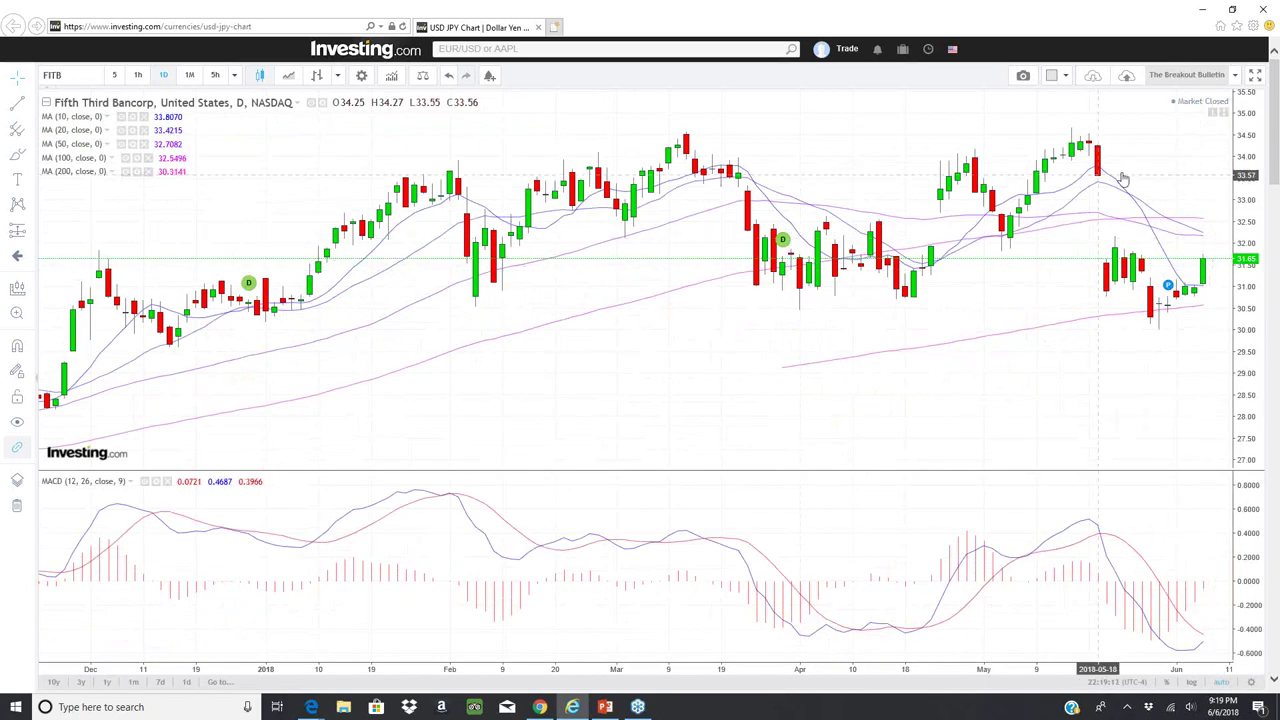
- Switch to LiveVol, examine FITB's June, July and August options chains, and return to the PowerPoint slide show
{"action": "key", "text": "alt+Tab"}
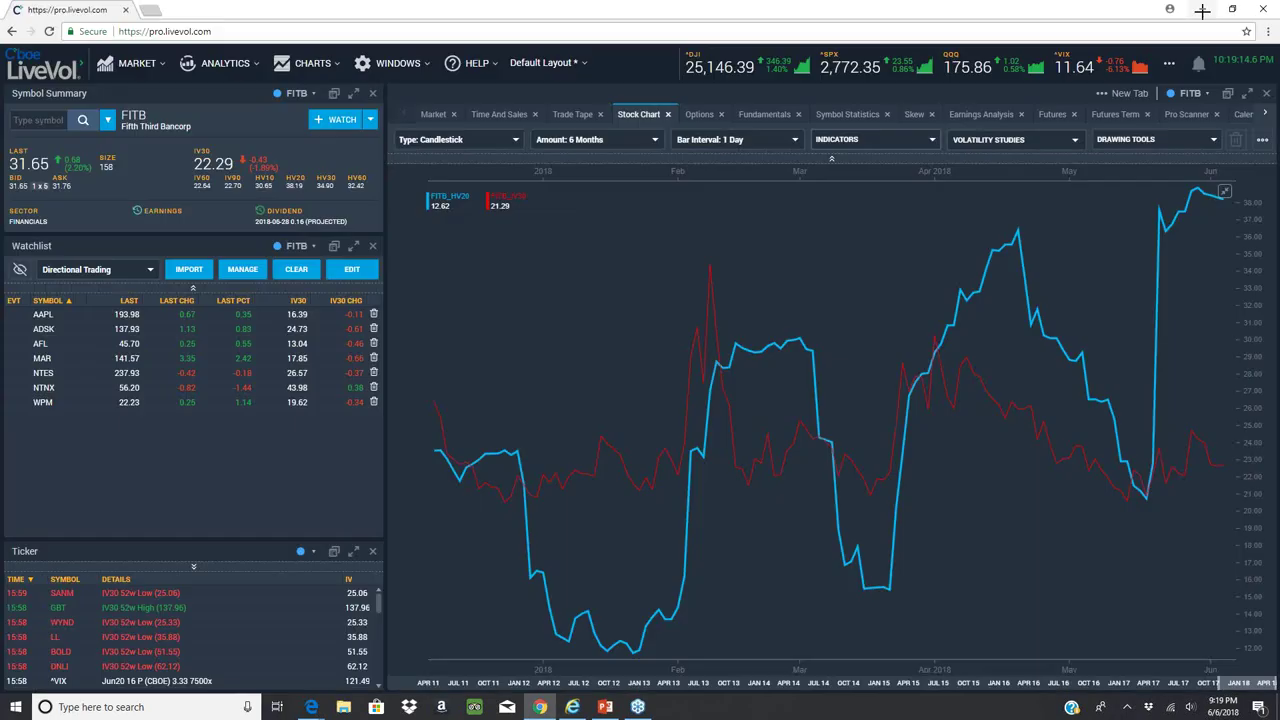
{"action": "left_click", "coordinate": [694, 115]}
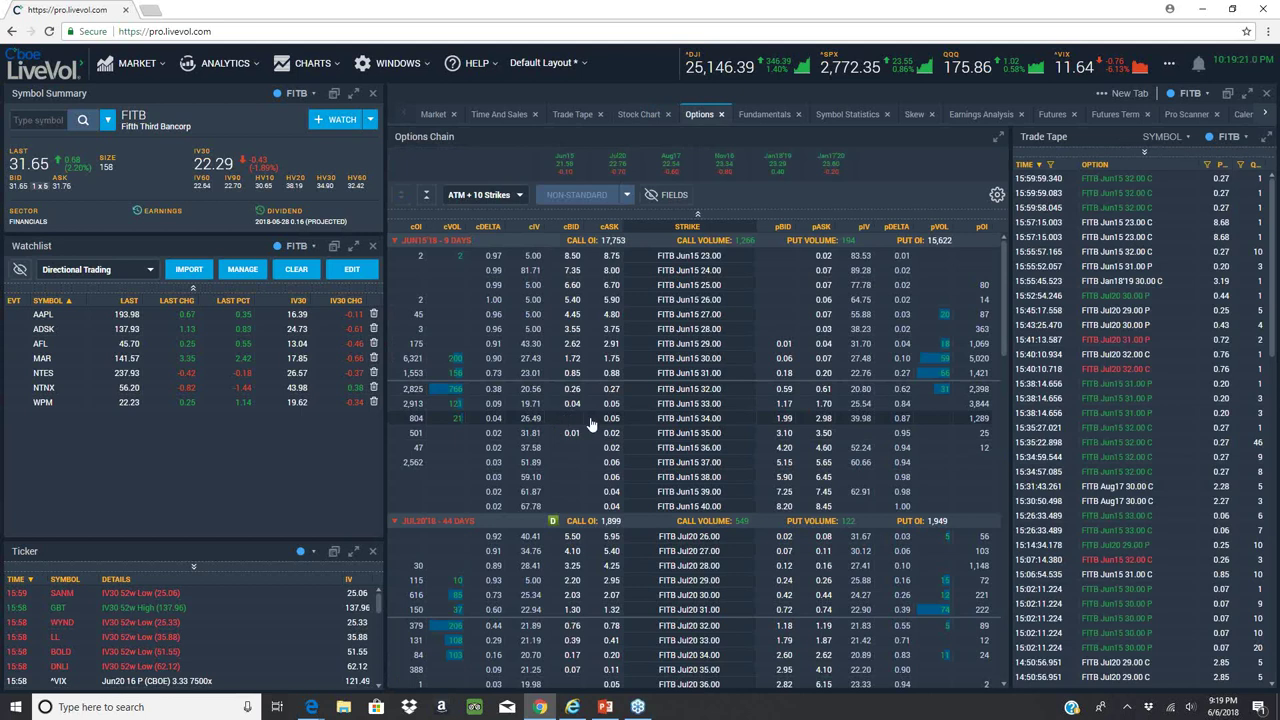
{"action": "scroll", "coordinate": [597, 440], "scroll_direction": "down", "scroll_amount": 2}
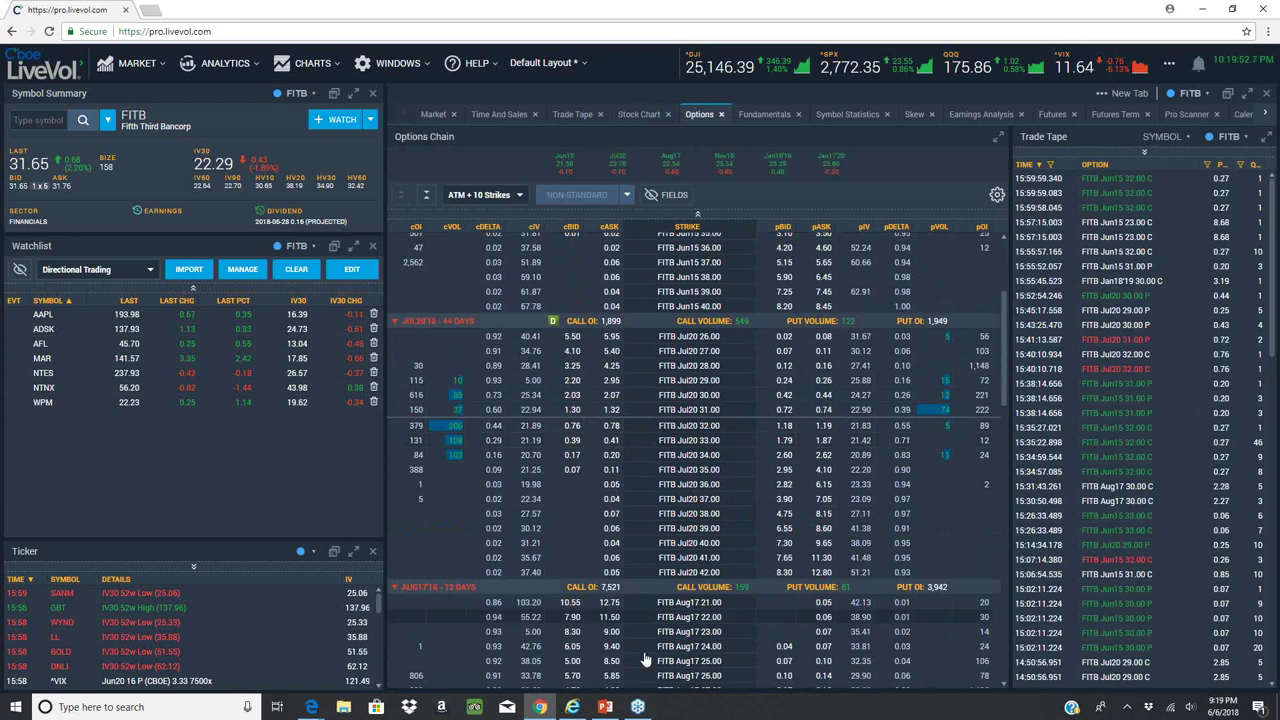
{"action": "key", "text": "alt+Tab"}
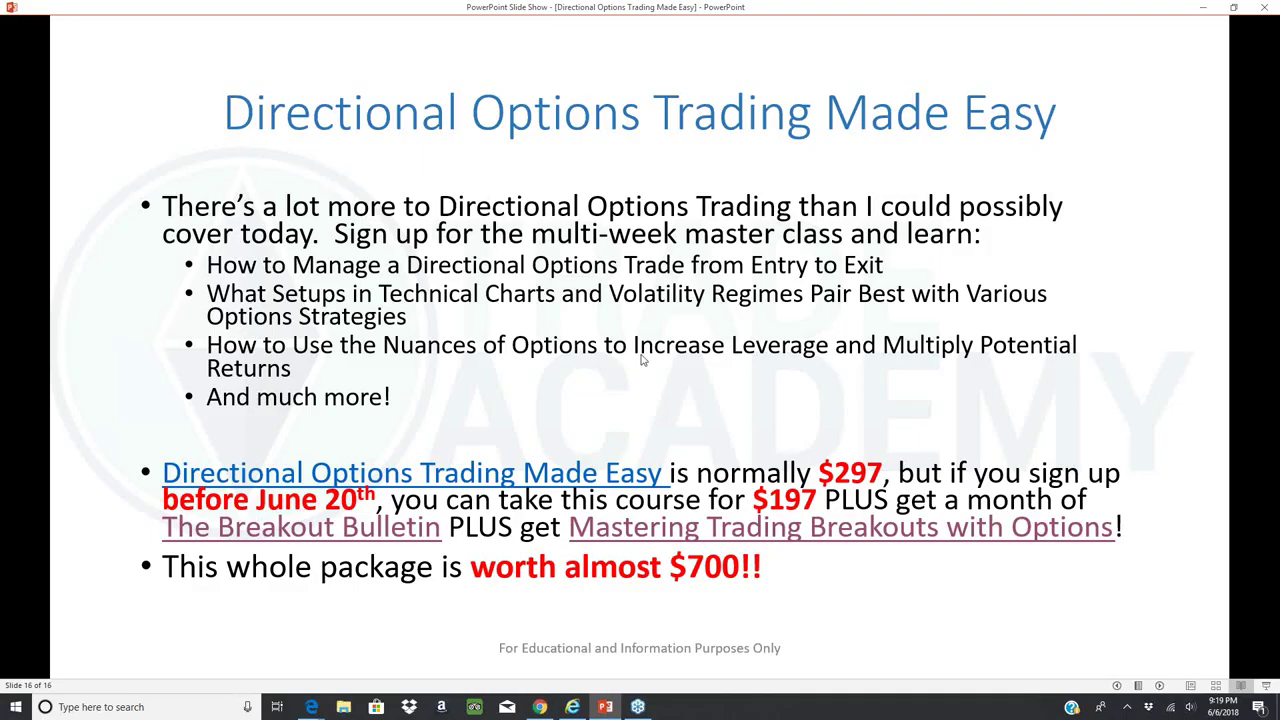